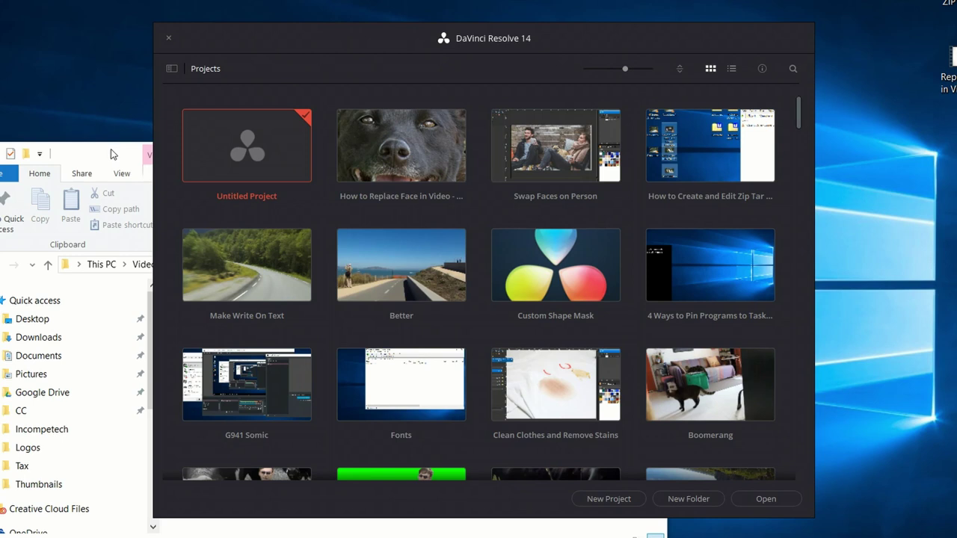
# Reposition the Project Manager window and open Untitled Project onto the Edit page
pyautogui.moveTo(297, 37); pyautogui.dragTo(305, 9)
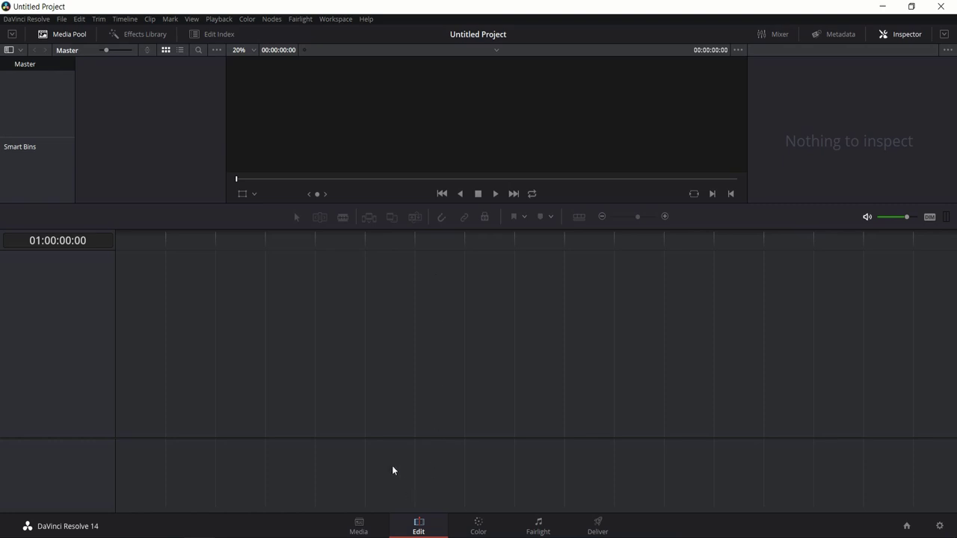
# On the Media page, browse Media Storage to Videos > CC and preview the Thailand clip
pyautogui.click(373, 534)
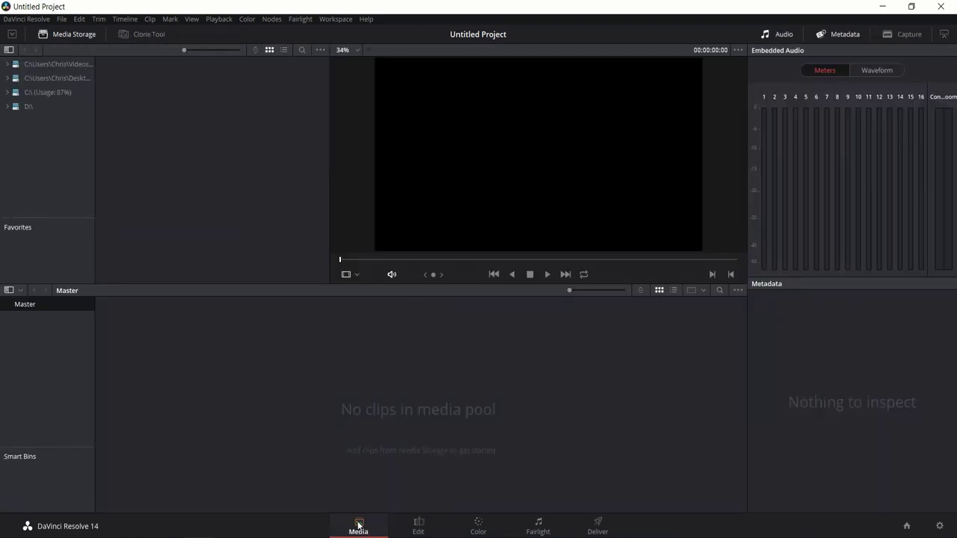
pyautogui.moveTo(94, 121); pyautogui.dragTo(175, 133)
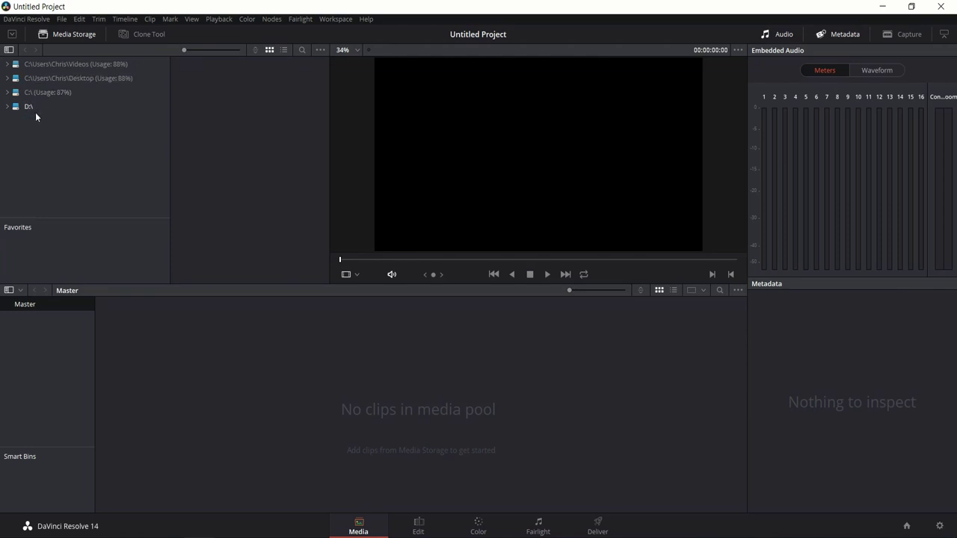
pyautogui.click(99, 66)
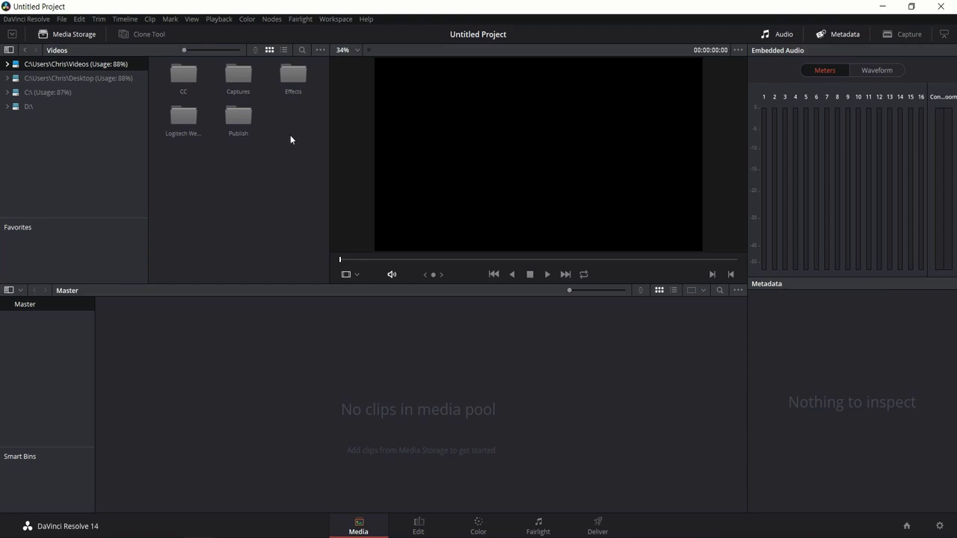
pyautogui.doubleClick(188, 77)
pyautogui.click(223, 173)
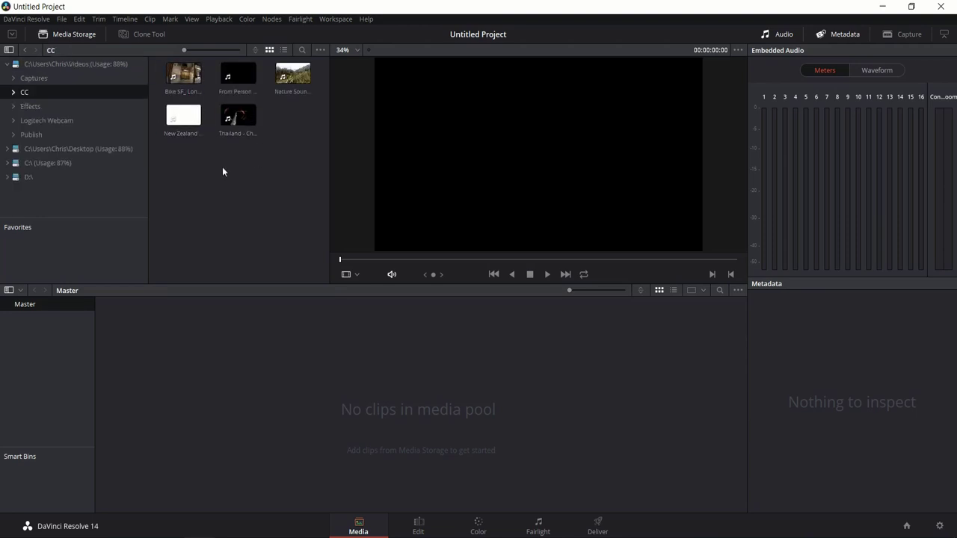
pyautogui.click(236, 131)
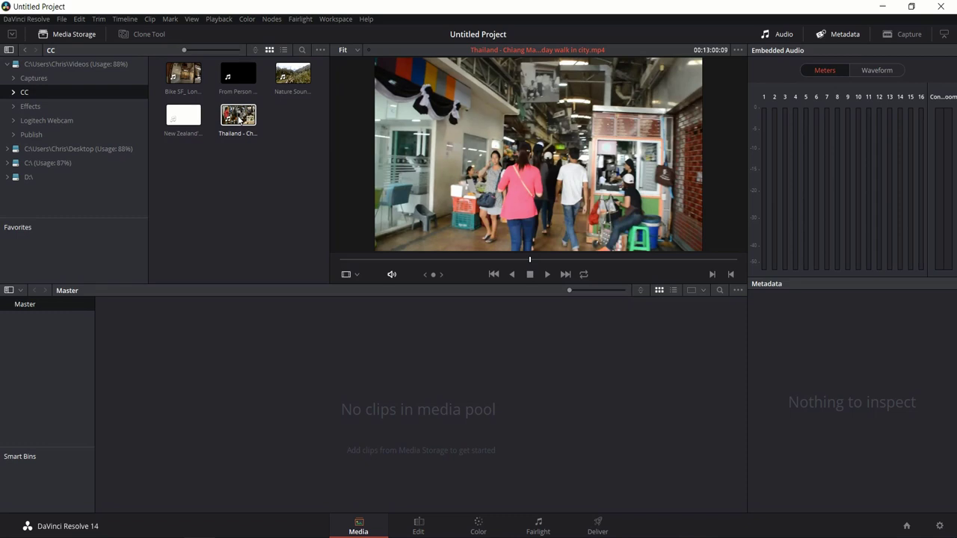
# Add the Thailand clip to the Master media pool and change the project frame rate to match
pyautogui.moveTo(239, 120); pyautogui.dragTo(265, 360)
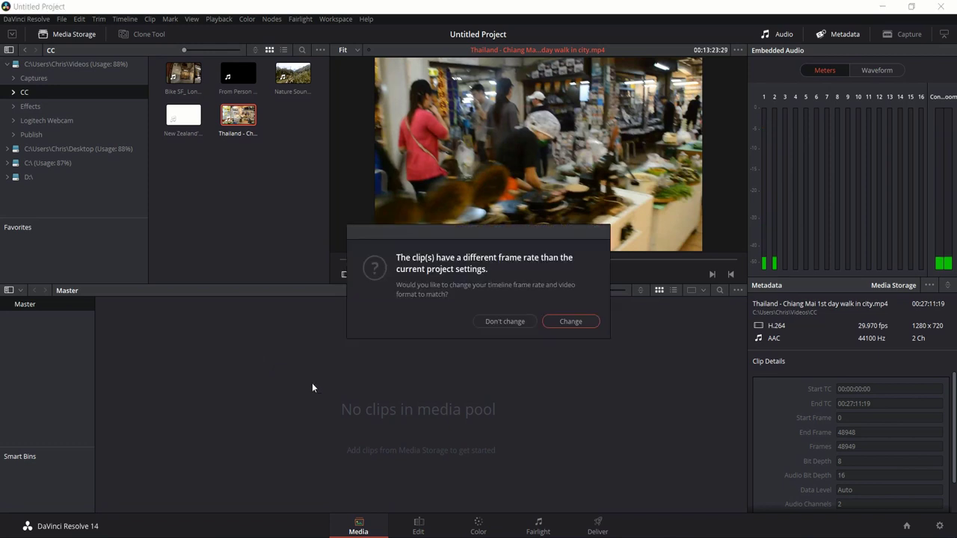
pyautogui.moveTo(458, 238); pyautogui.dragTo(467, 279)
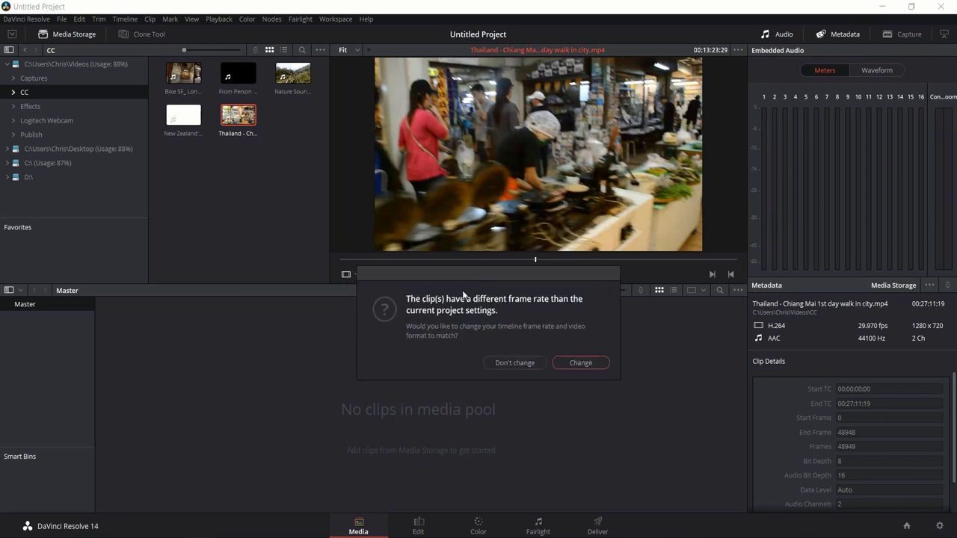
pyautogui.click(564, 363)
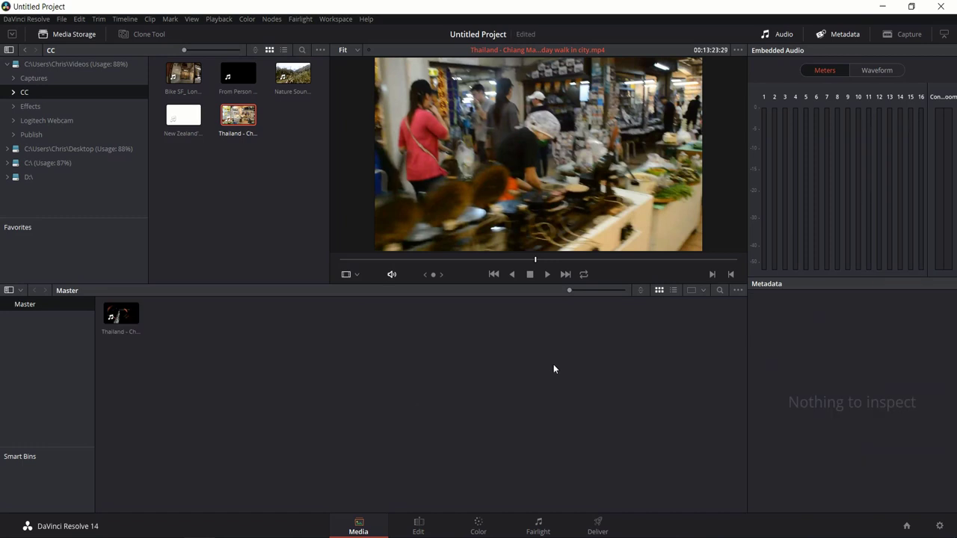
# On the Edit page, widen the media pool and enlarge the viewer area above the timeline
pyautogui.click(418, 526)
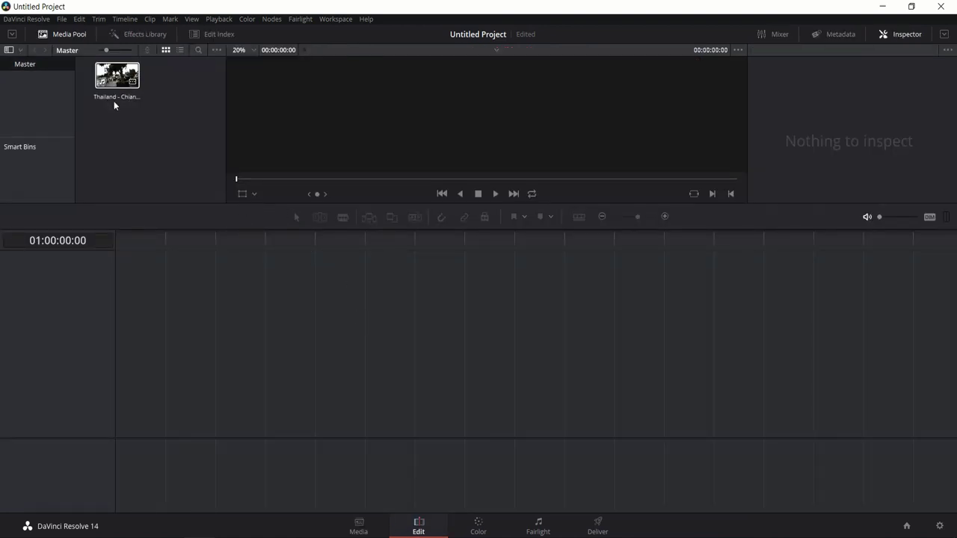
pyautogui.moveTo(224, 141); pyautogui.dragTo(284, 172)
pyautogui.moveTo(258, 207); pyautogui.dragTo(272, 272)
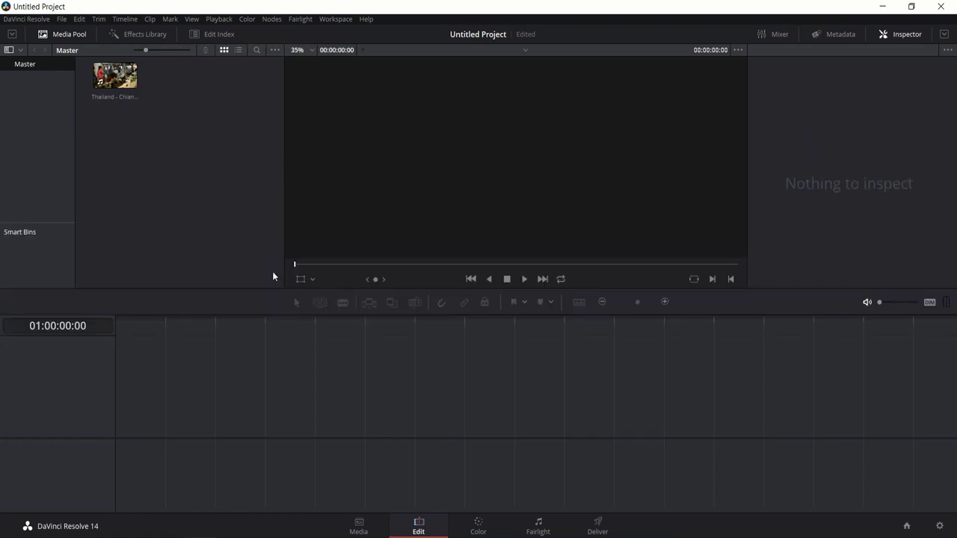
# Load the Thailand clip in the source viewer with the Inspector hidden for dual viewers
pyautogui.click(106, 77)
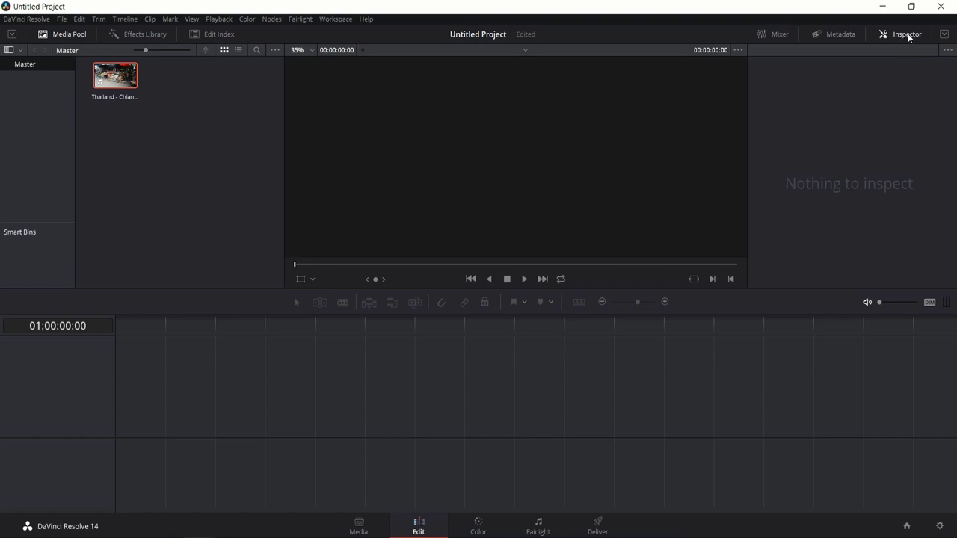
pyautogui.click(908, 35)
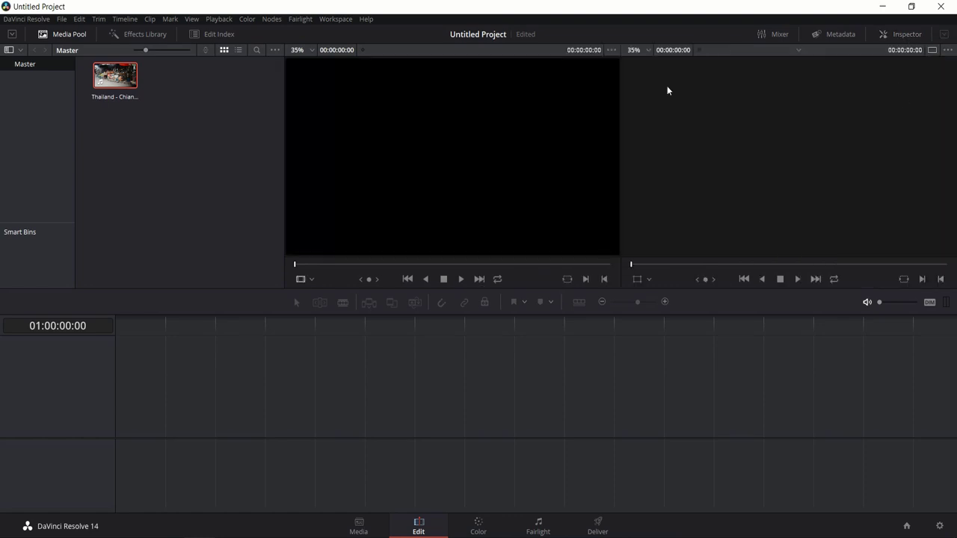
pyautogui.doubleClick(106, 75)
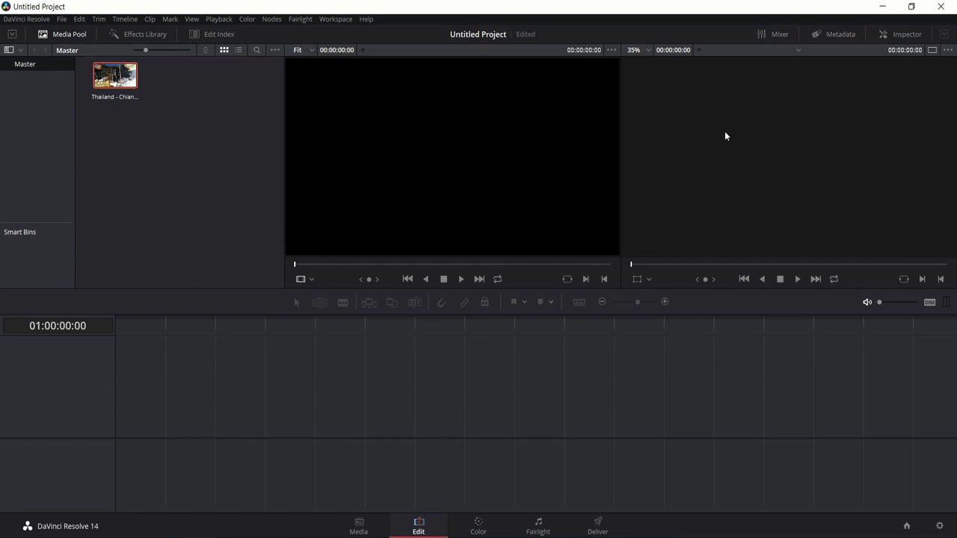
pyautogui.click(901, 34)
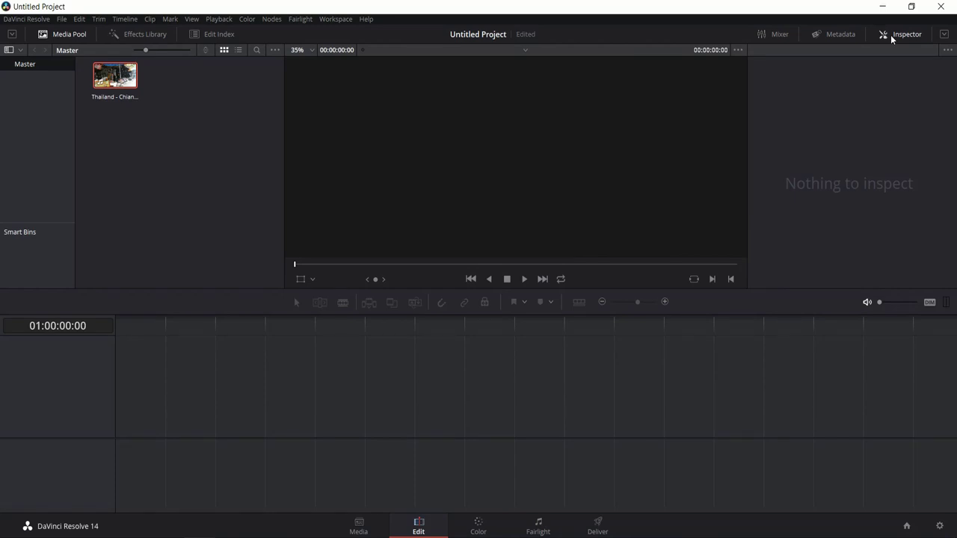
pyautogui.click(890, 34)
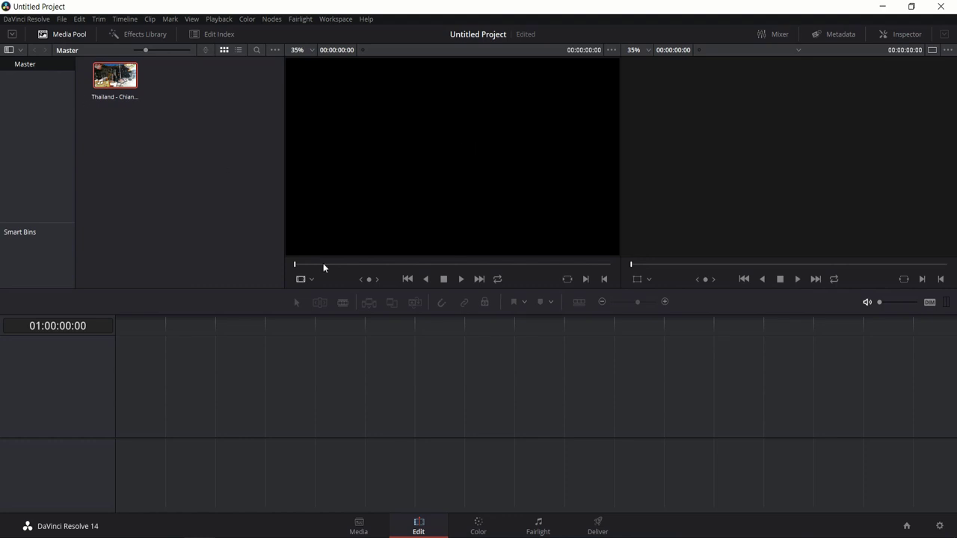
# Create Timeline 1 from the Thailand clip, then delete the clip from its tracks
pyautogui.moveTo(116, 69); pyautogui.dragTo(170, 442)
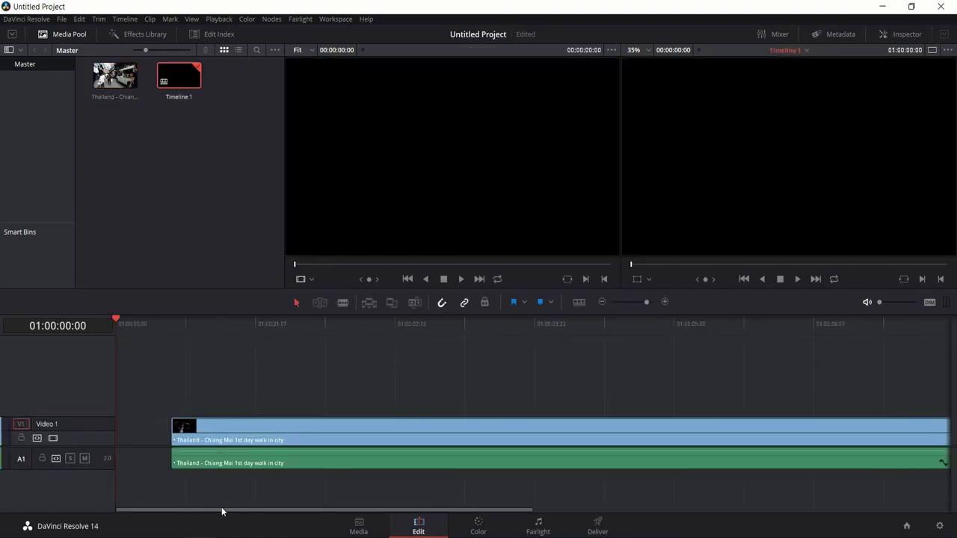
pyautogui.moveTo(127, 512); pyautogui.dragTo(117, 513)
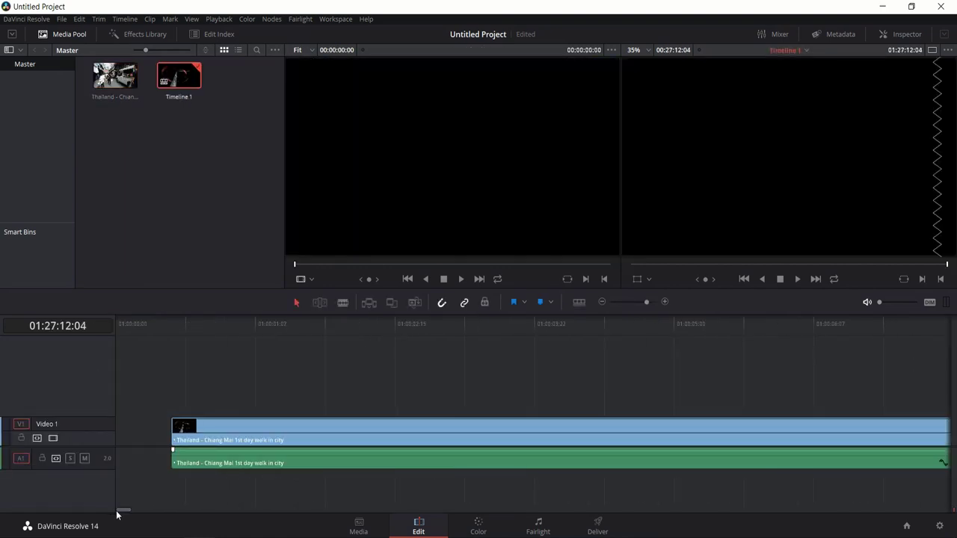
pyautogui.click(224, 447)
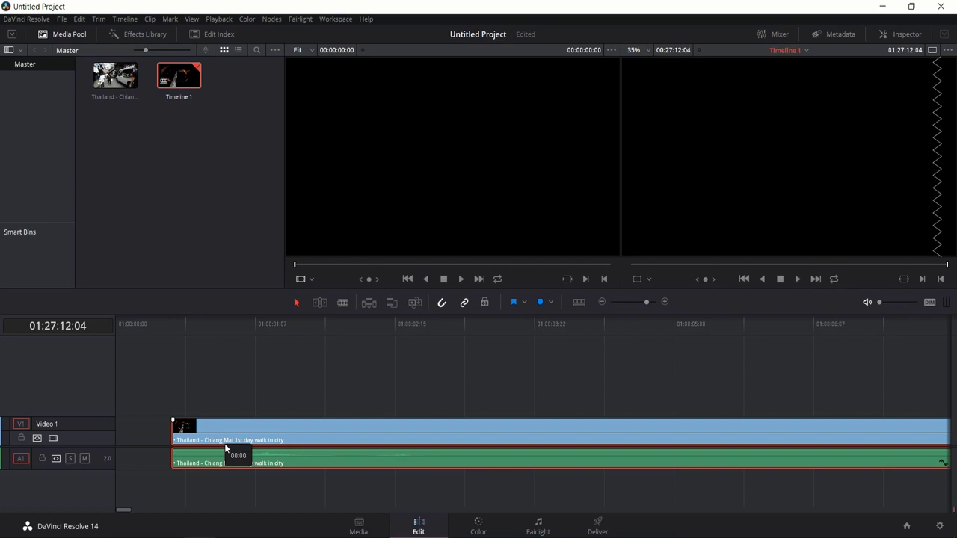
pyautogui.press('Delete')
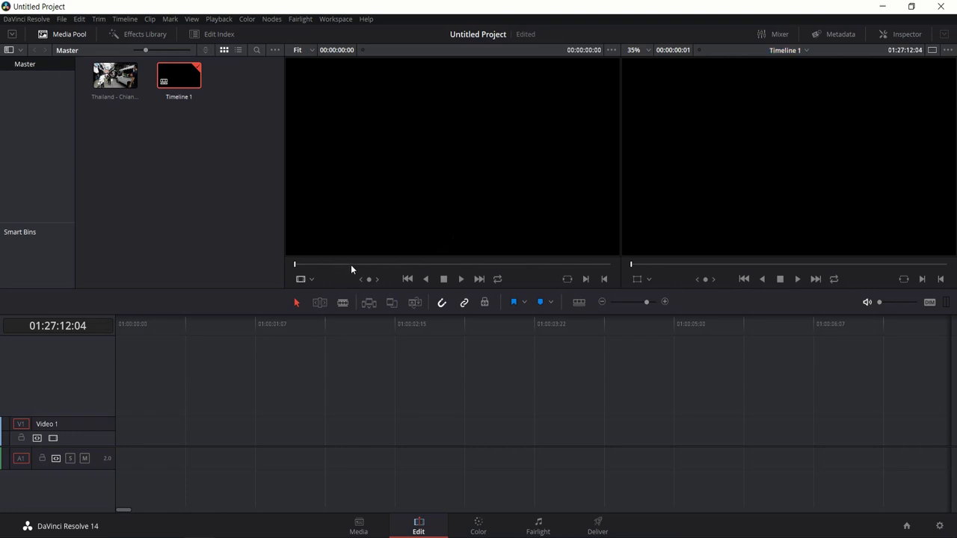
# Mark the Thailand clip in at 00:05:57:22 and out at 00:12:21:05, then park the timeline at 01:00:00:00
pyautogui.click(112, 78)
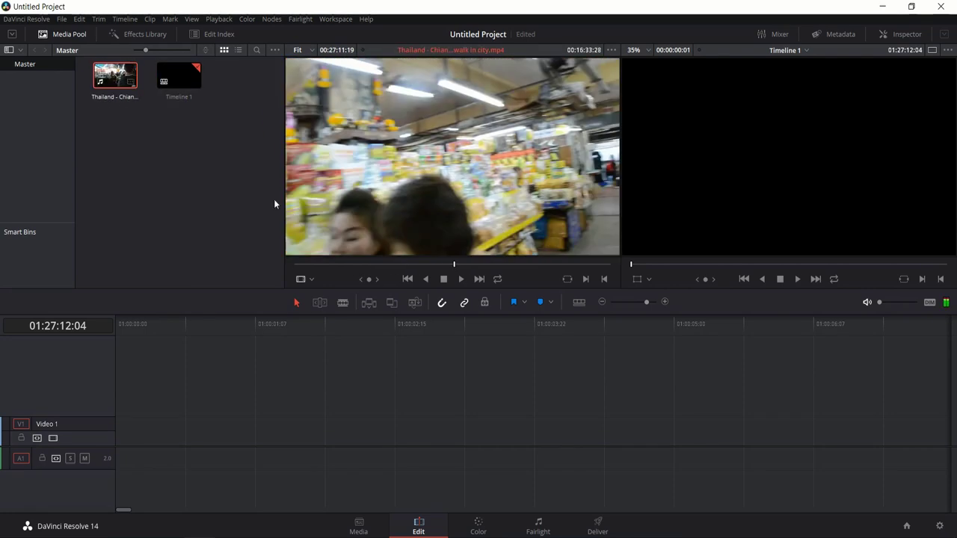
pyautogui.click(363, 264)
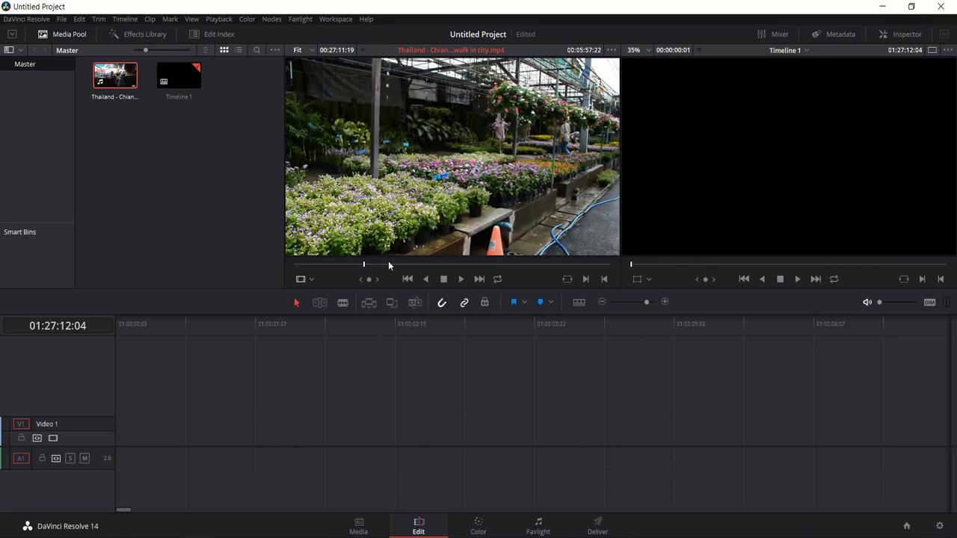
pyautogui.press('i')
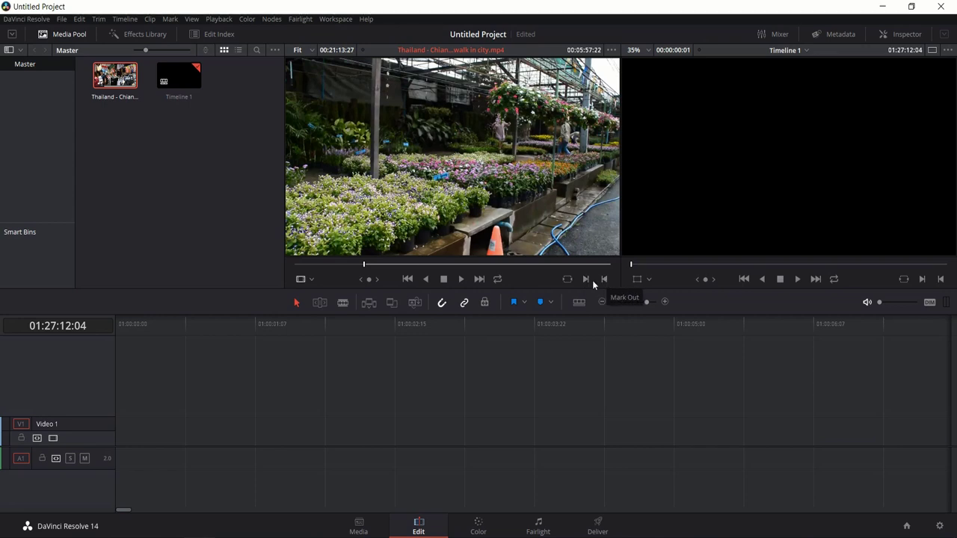
pyautogui.click(437, 265)
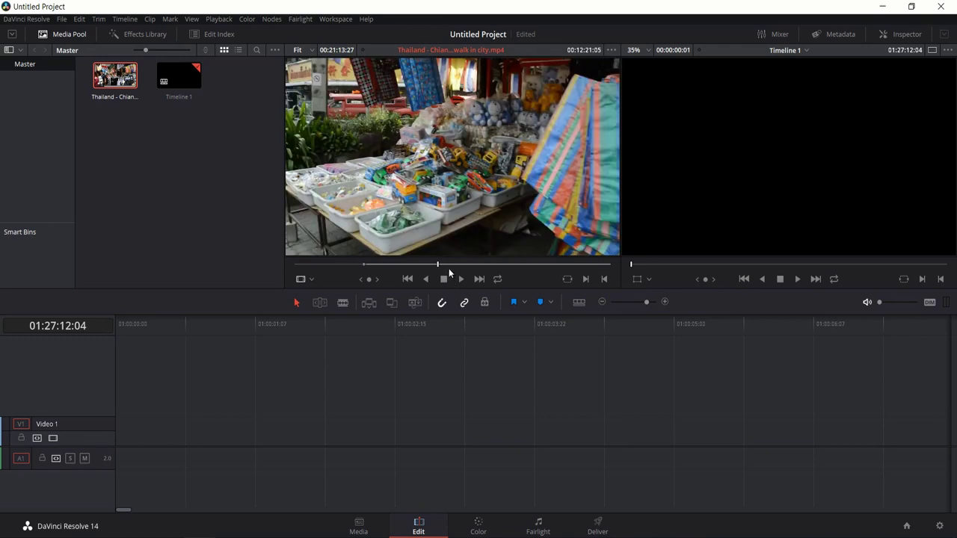
pyautogui.press('o')
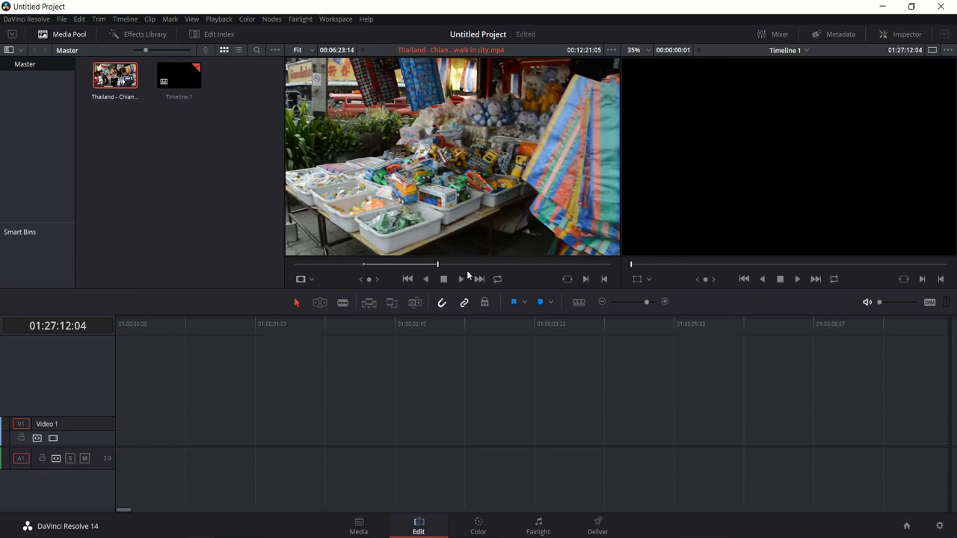
pyautogui.click(223, 335)
pyautogui.moveTo(210, 335); pyautogui.dragTo(82, 327)
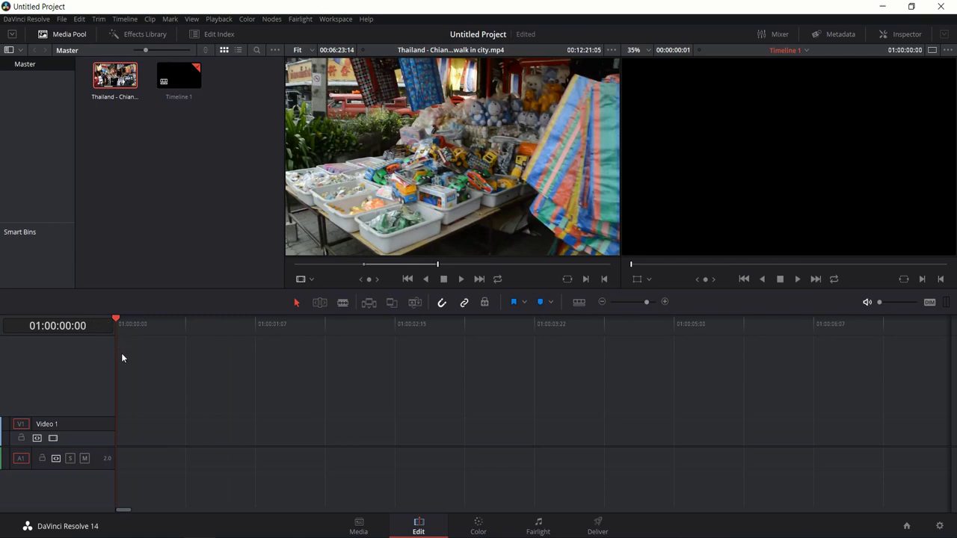
# Overwrite the marked section onto Timeline 1 starting at 01:00:01:05
pyautogui.moveTo(544, 323); pyautogui.dragTo(553, 336)
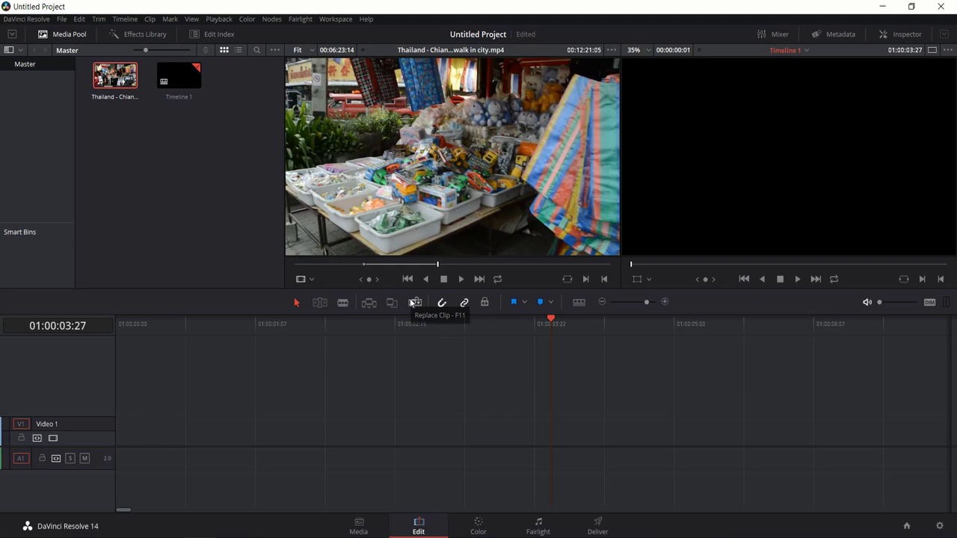
pyautogui.click(246, 324)
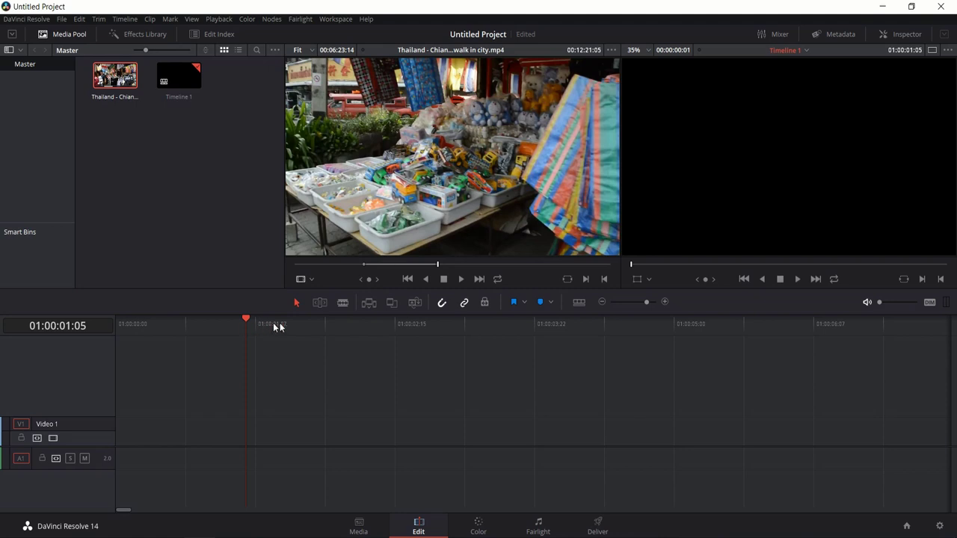
pyautogui.click(391, 303)
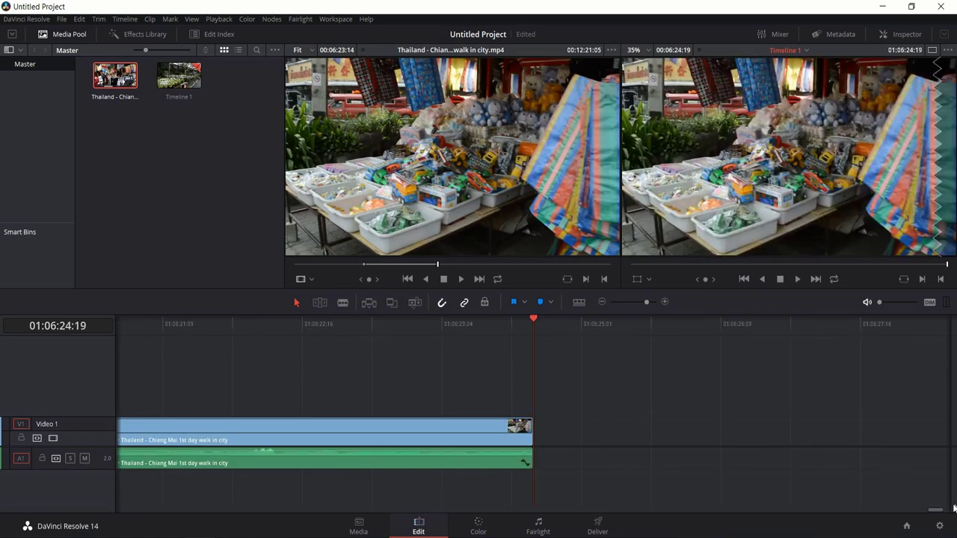
# Move the Thailand clip and its linked audio to start at 01:00:00:00
pyautogui.moveTo(934, 510)
pyautogui.mouseDown()
pyautogui.moveTo(109, 506)
pyautogui.moveTo(320, 515)
pyautogui.moveTo(840, 482)
pyautogui.moveTo(942, 487)
pyautogui.moveTo(932, 491)
pyautogui.mouseUp()
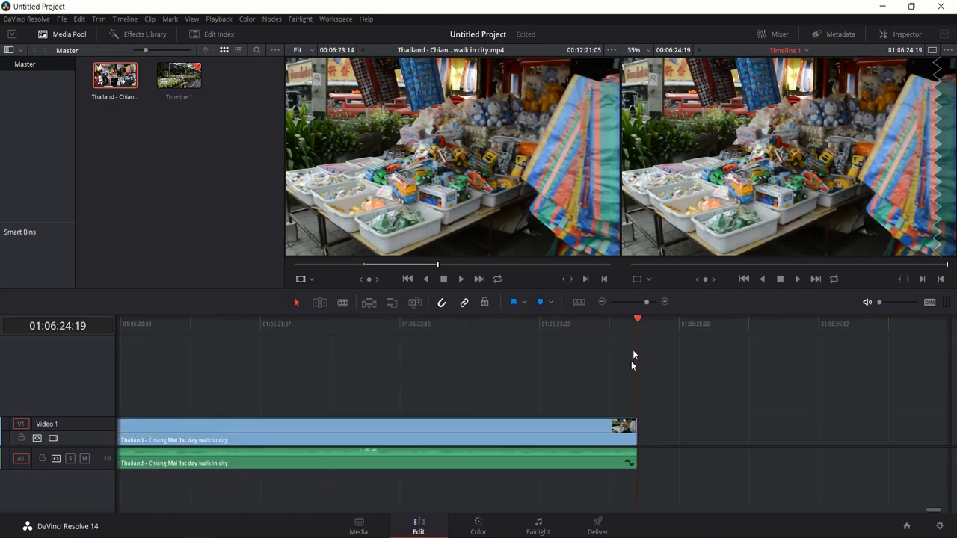
pyautogui.hscroll(-5, 735, 334)
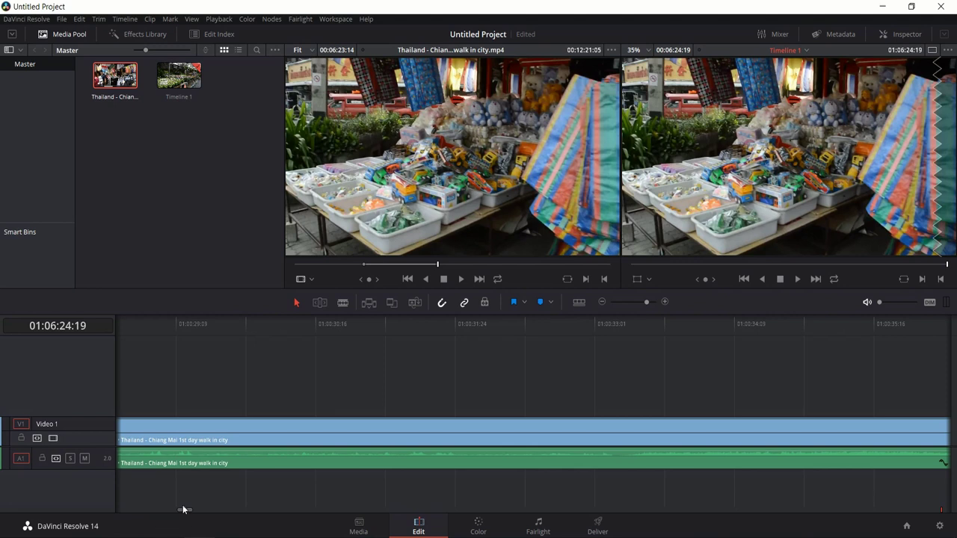
pyautogui.moveTo(185, 513); pyautogui.dragTo(613, 511)
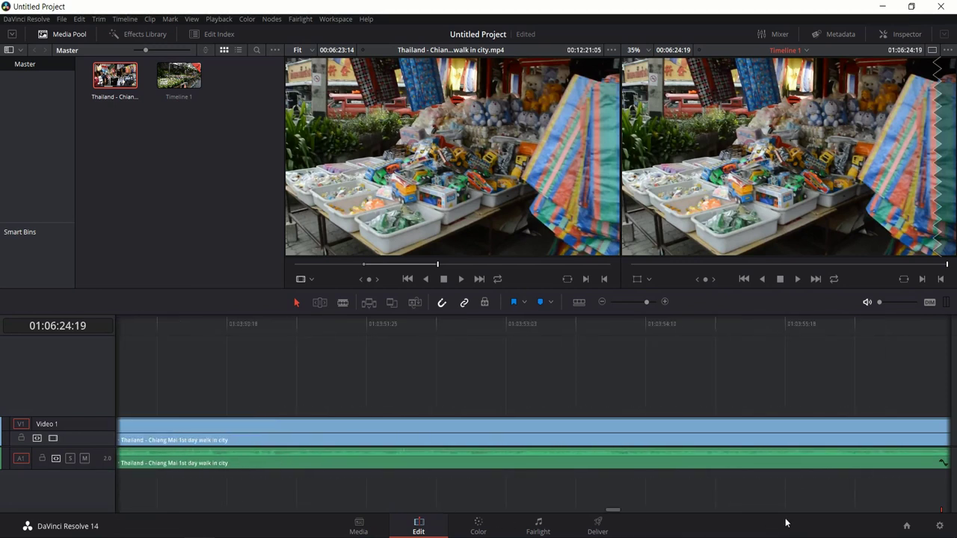
pyautogui.click(934, 511)
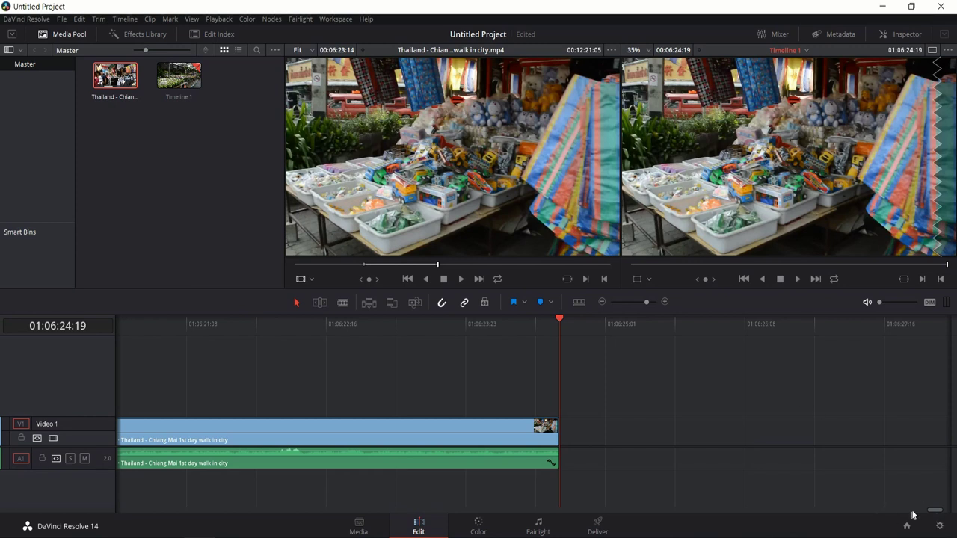
pyautogui.moveTo(940, 511); pyautogui.dragTo(30, 504)
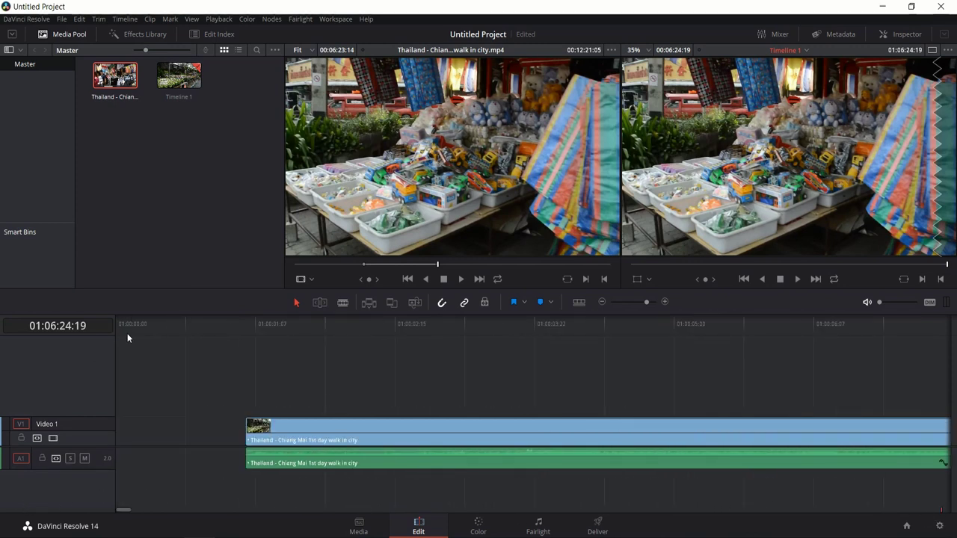
pyautogui.press('Home')
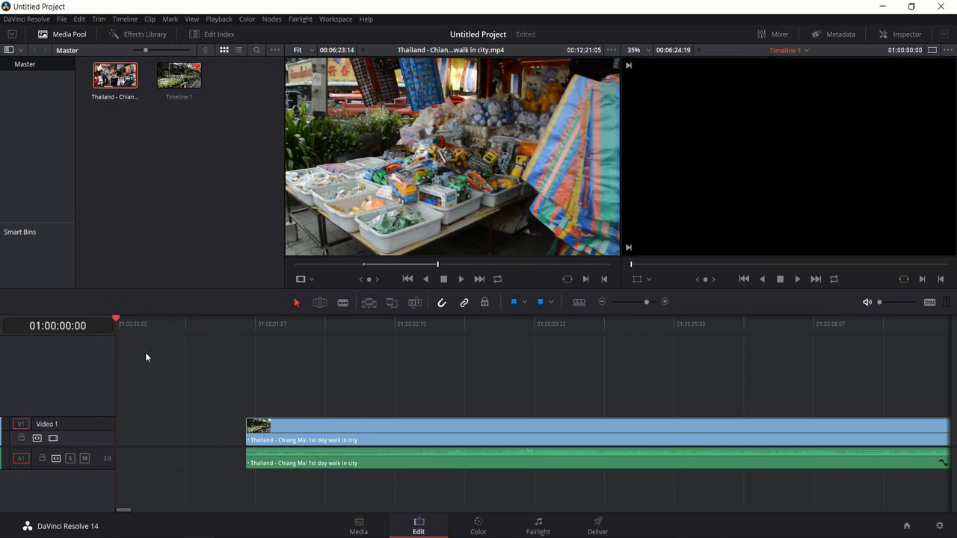
pyautogui.moveTo(133, 333)
pyautogui.mouseDown()
pyautogui.moveTo(124, 333)
pyautogui.moveTo(246, 332)
pyautogui.moveTo(116, 329)
pyautogui.mouseUp()
pyautogui.click(387, 432)
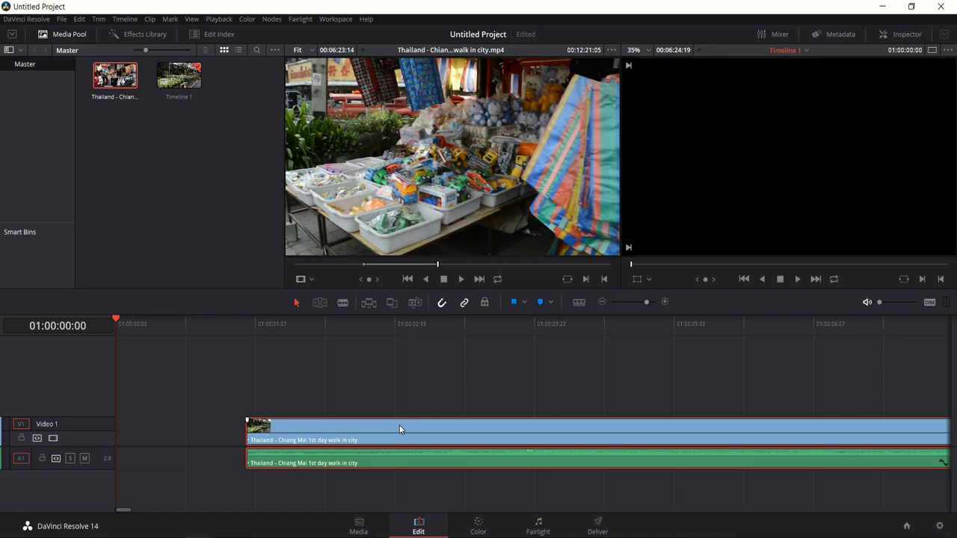
pyautogui.moveTo(399, 426); pyautogui.dragTo(256, 428)
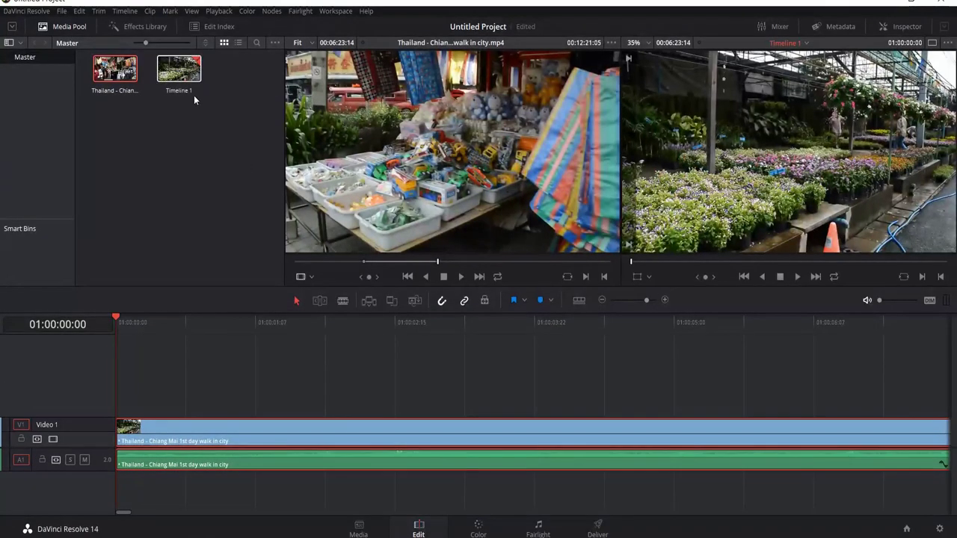
# Cue the source footage to the truck scene at 00:01:35:08 and drag it toward the timeline
pyautogui.click(470, 262)
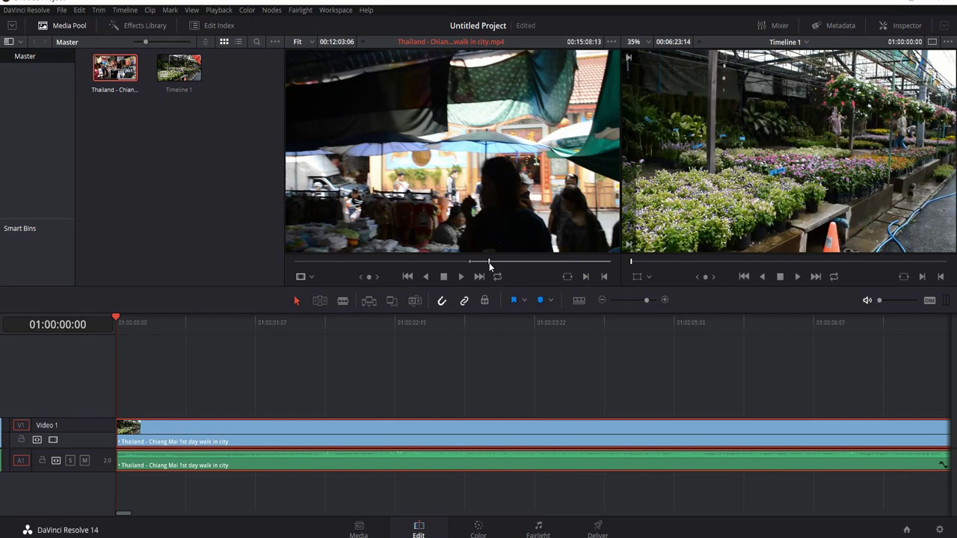
pyautogui.click(490, 262)
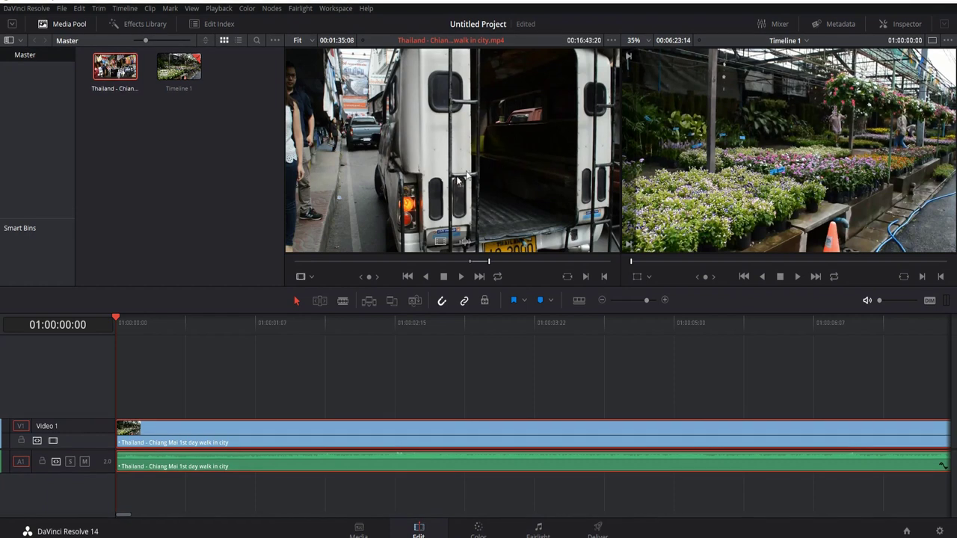
pyautogui.moveTo(421, 171); pyautogui.dragTo(75, 407)
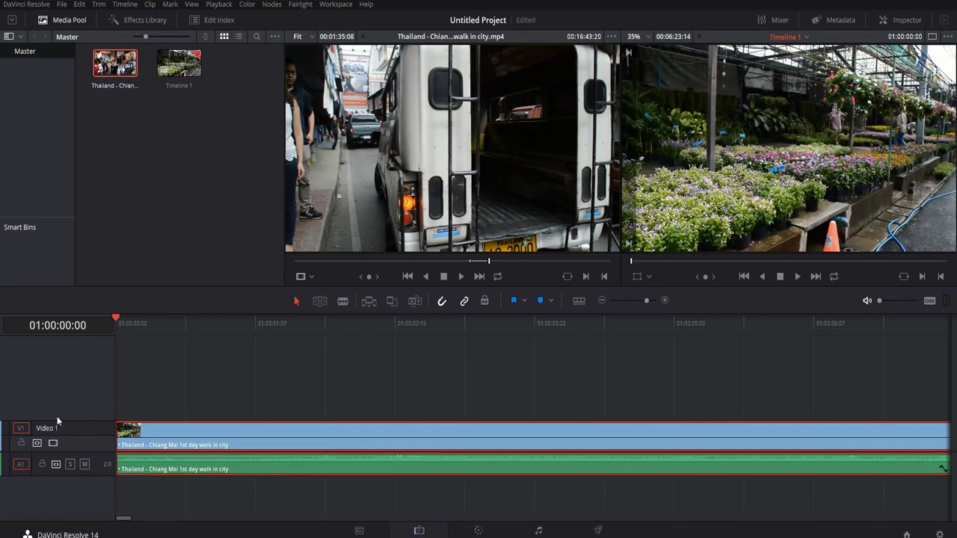
pyautogui.rightClick(106, 392)
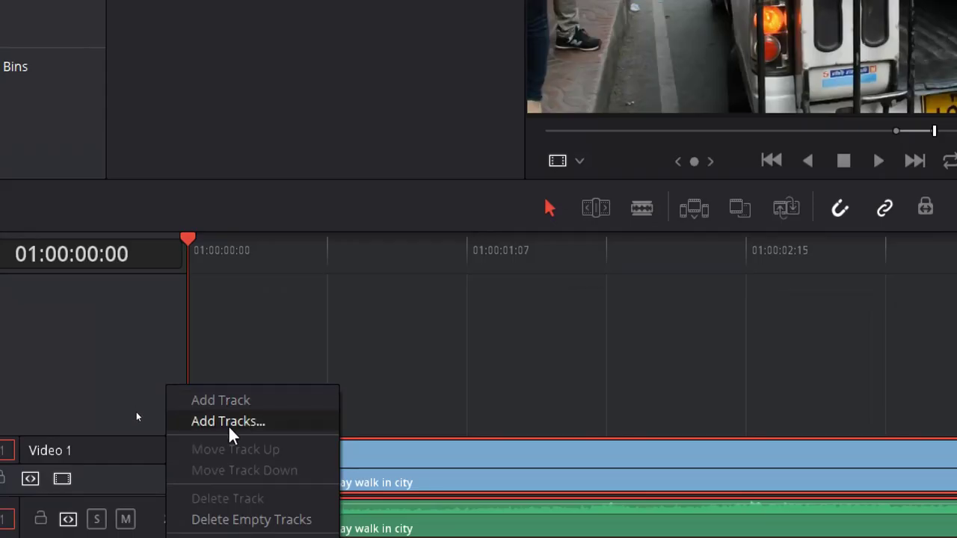
# Add one video track (Video 2) and one audio track (Audio 2) to Timeline 1
pyautogui.click(229, 422)
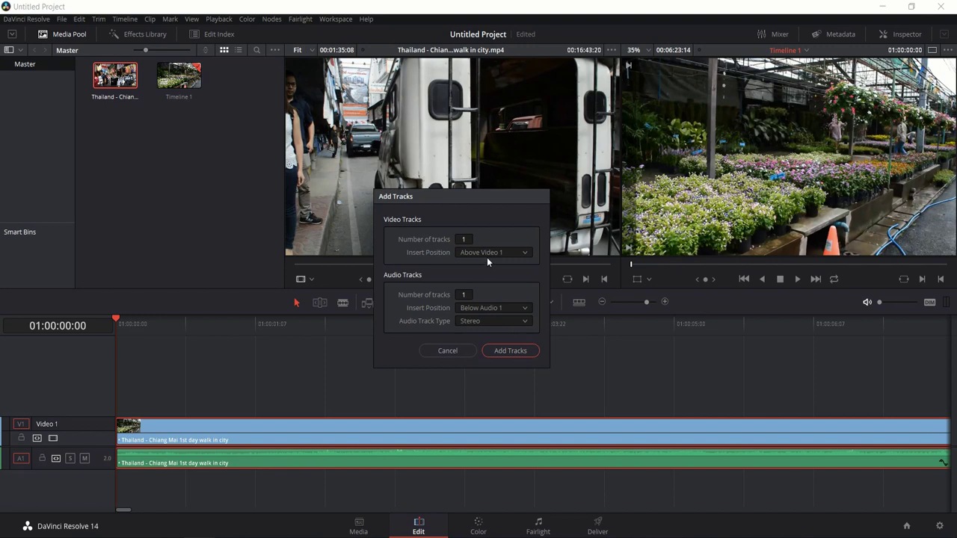
pyautogui.click(513, 350)
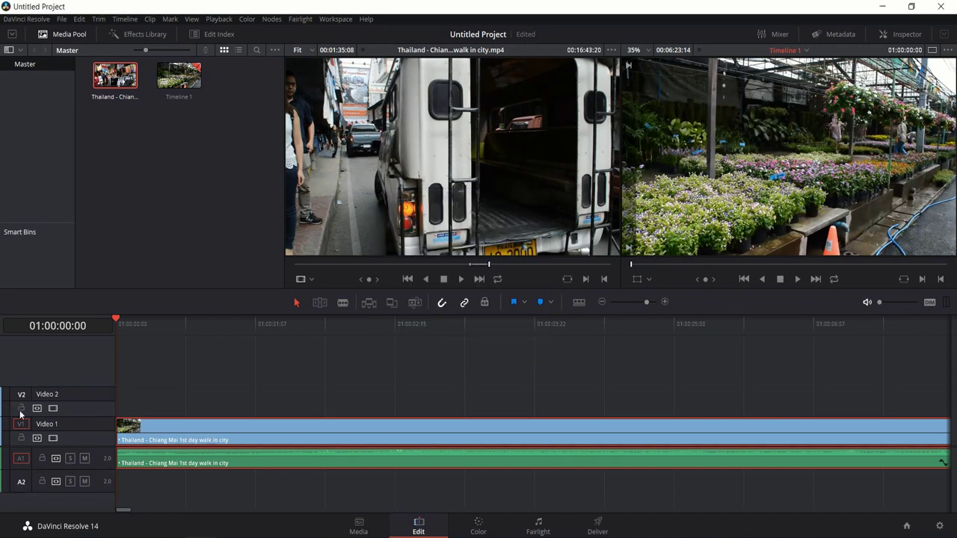
# Overlay the truck footage on Video 2 and Audio 2 from 01:00:00:17 and enable Blade Edit Mode
pyautogui.moveTo(457, 208); pyautogui.dragTo(175, 407)
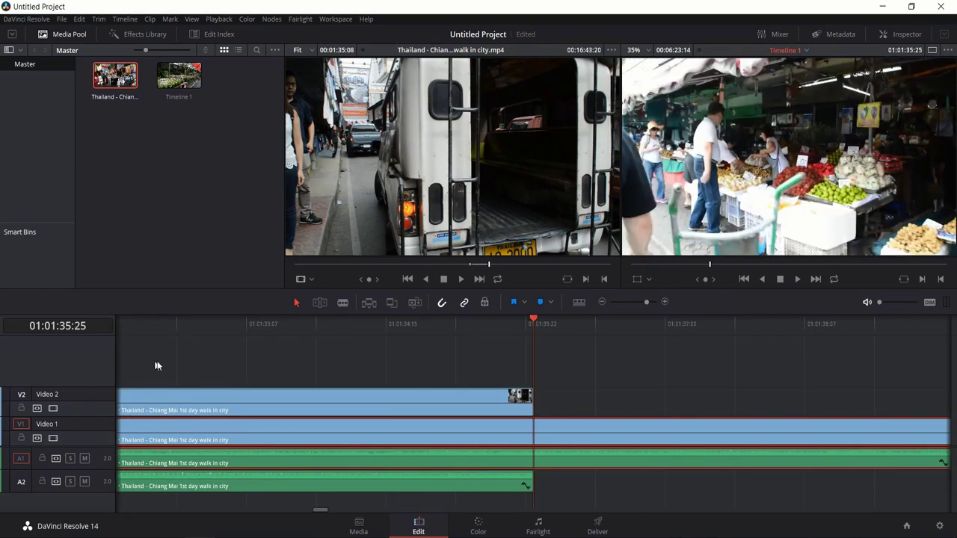
pyautogui.moveTo(318, 511); pyautogui.dragTo(88, 516)
pyautogui.click(168, 366)
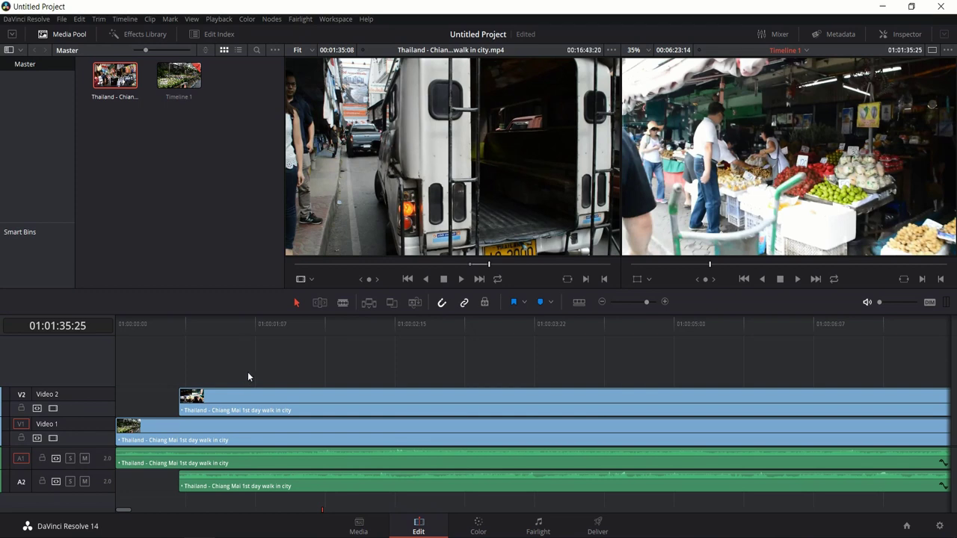
pyautogui.click(195, 366)
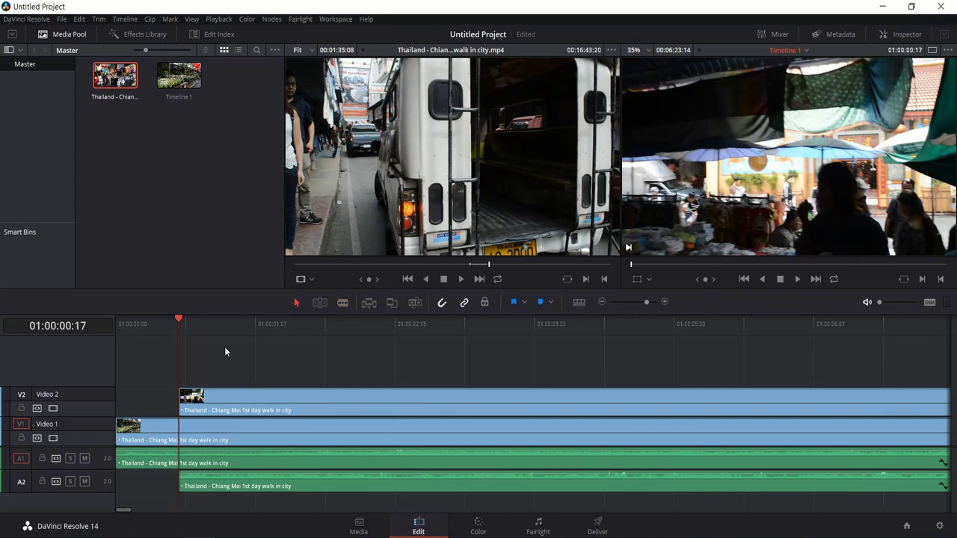
pyautogui.click(342, 302)
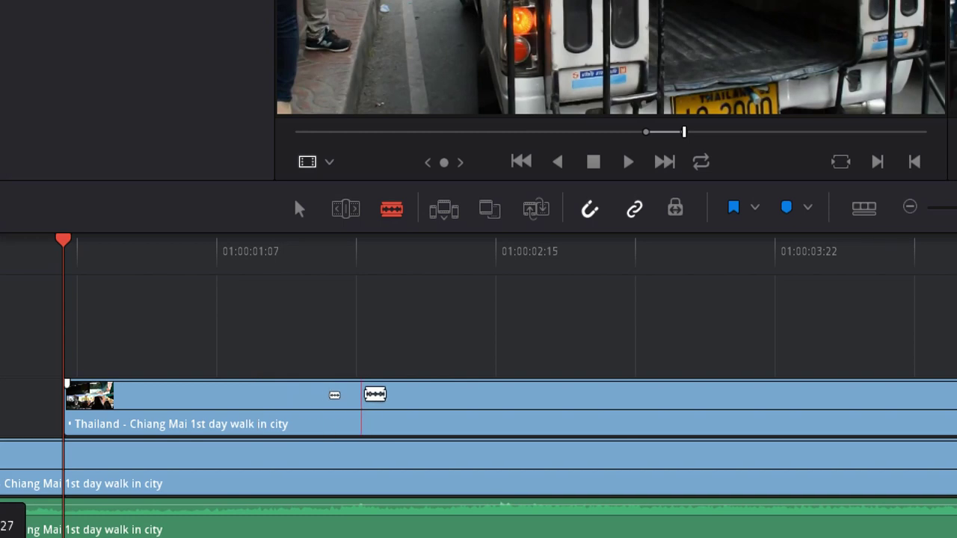
# Cut the Video 2 overlay at 01:00:02:01, delete the remainder, and play it back
pyautogui.click(396, 394)
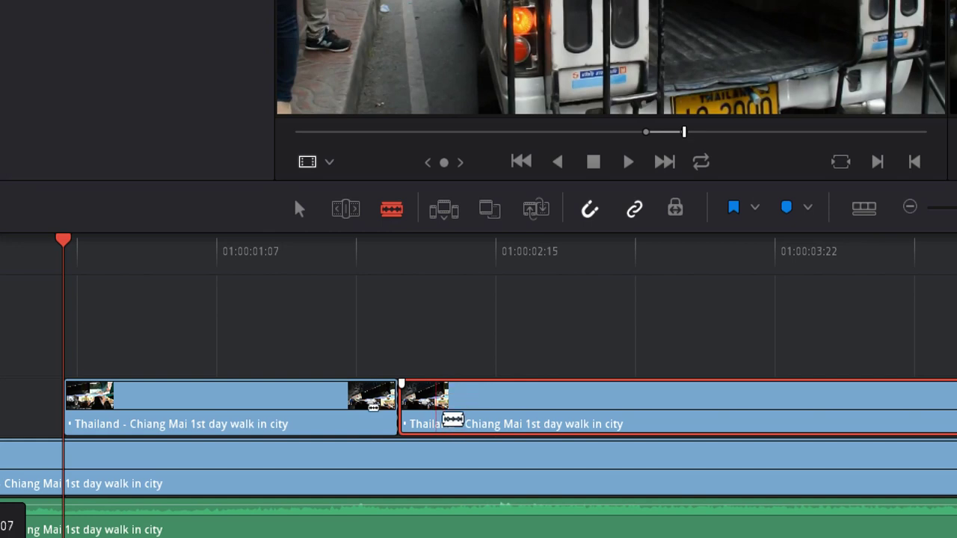
pyautogui.press('Delete')
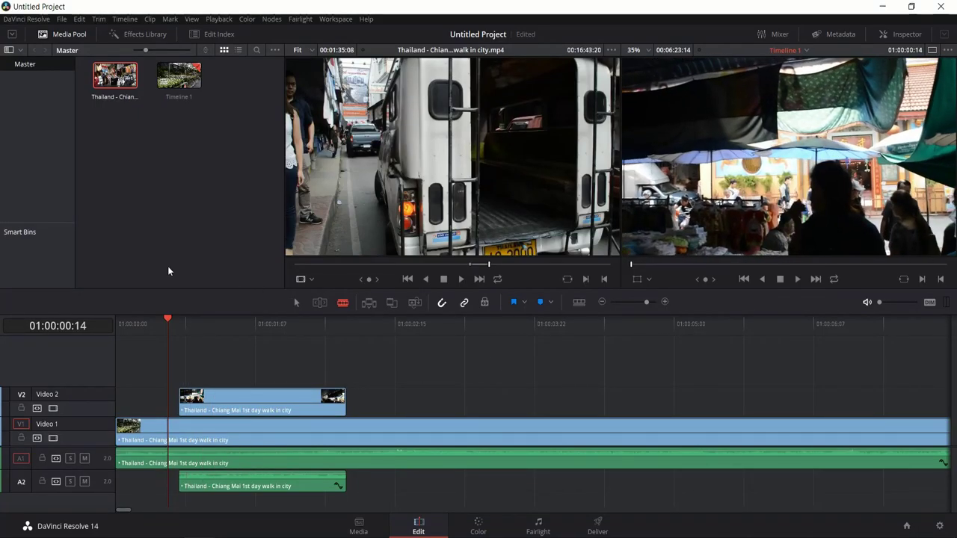
pyautogui.click(160, 323)
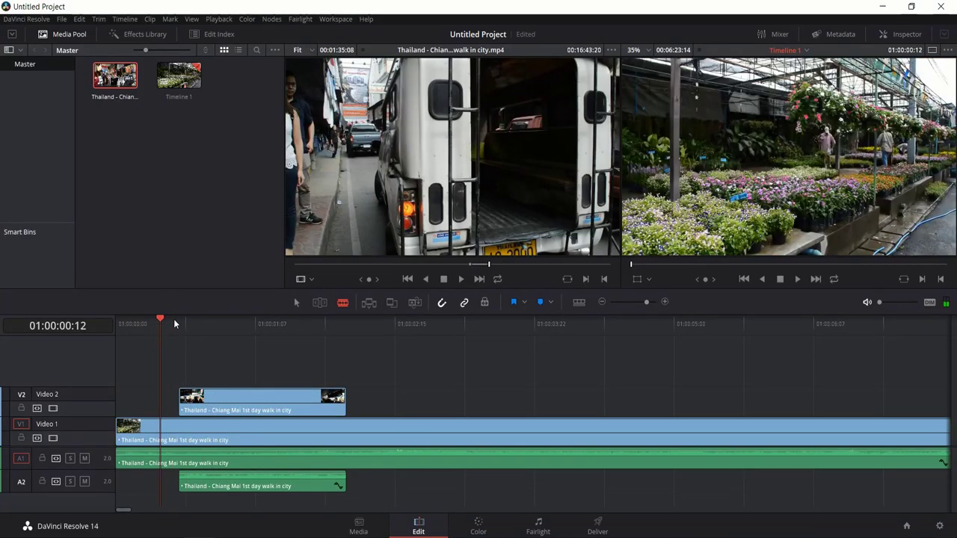
pyautogui.click(797, 279)
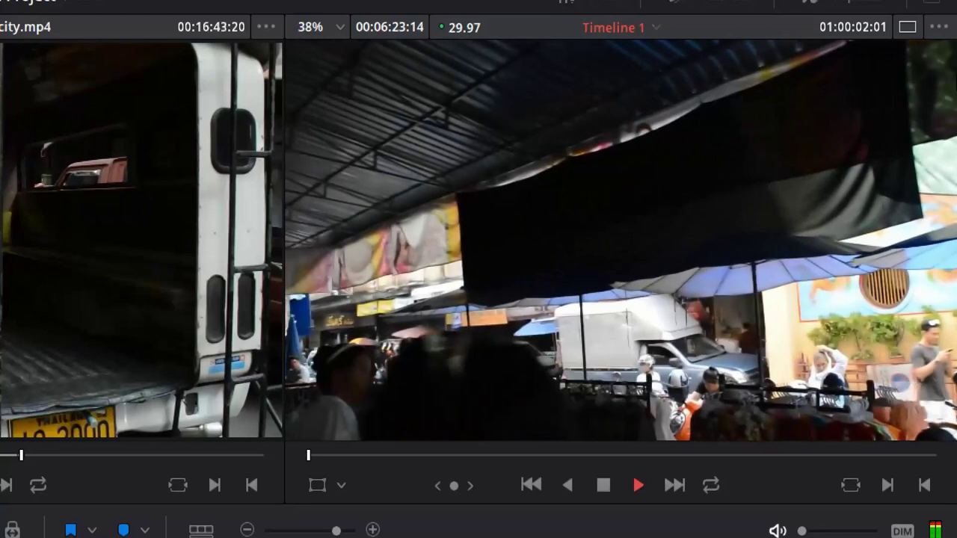
pyautogui.press('space')
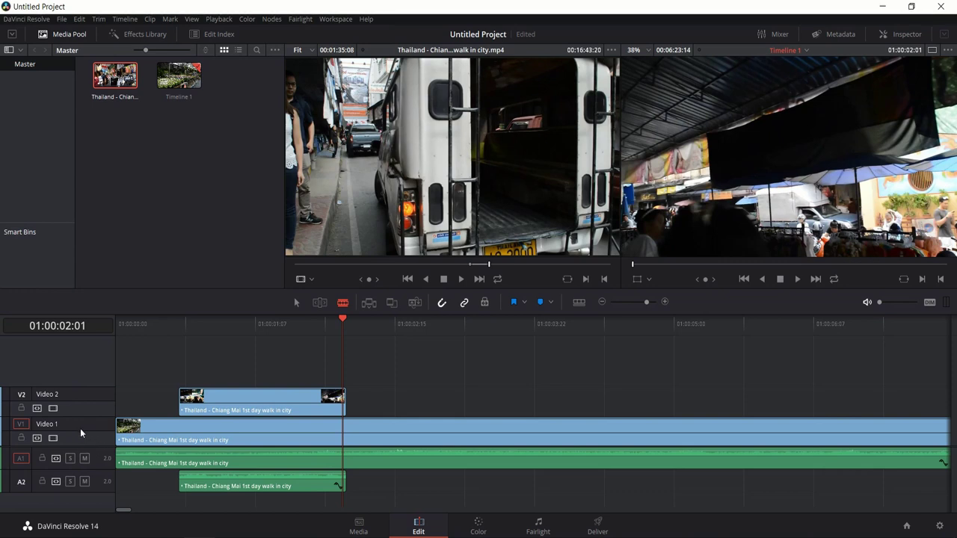
# In Selection mode, select the Video 2 insert, trim its left edge, and play to 01:00:01:07
pyautogui.click(297, 302)
pyautogui.click(179, 386)
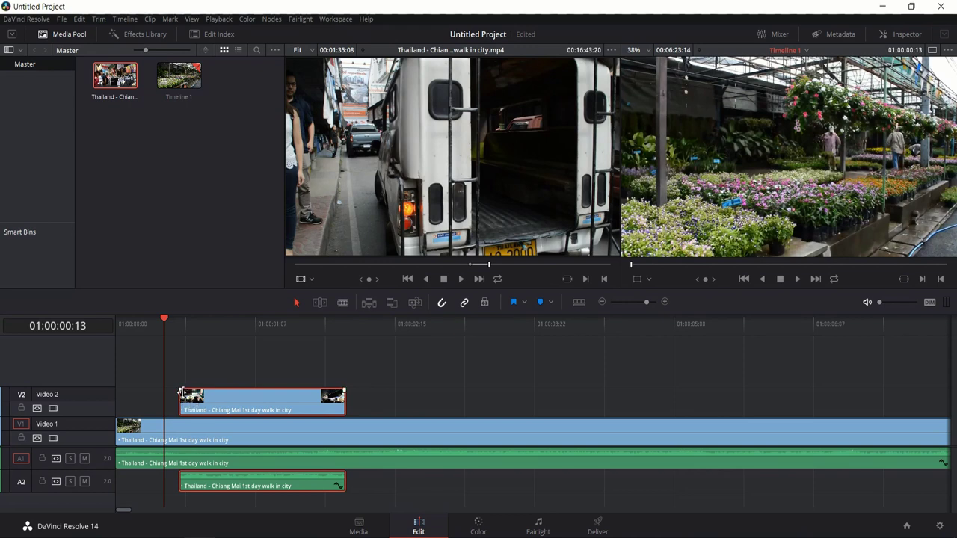
pyautogui.moveTo(181, 390); pyautogui.dragTo(210, 390)
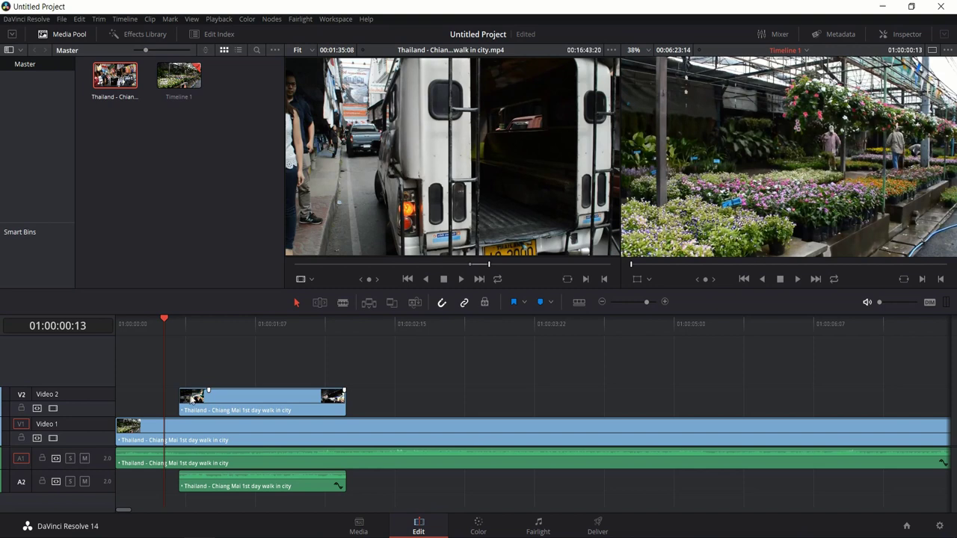
pyautogui.press('space')
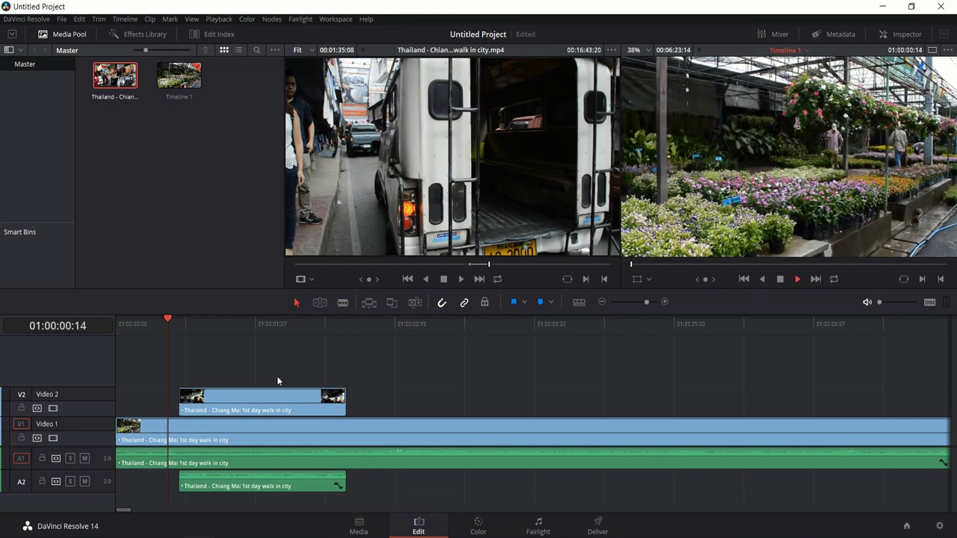
pyautogui.press('space')
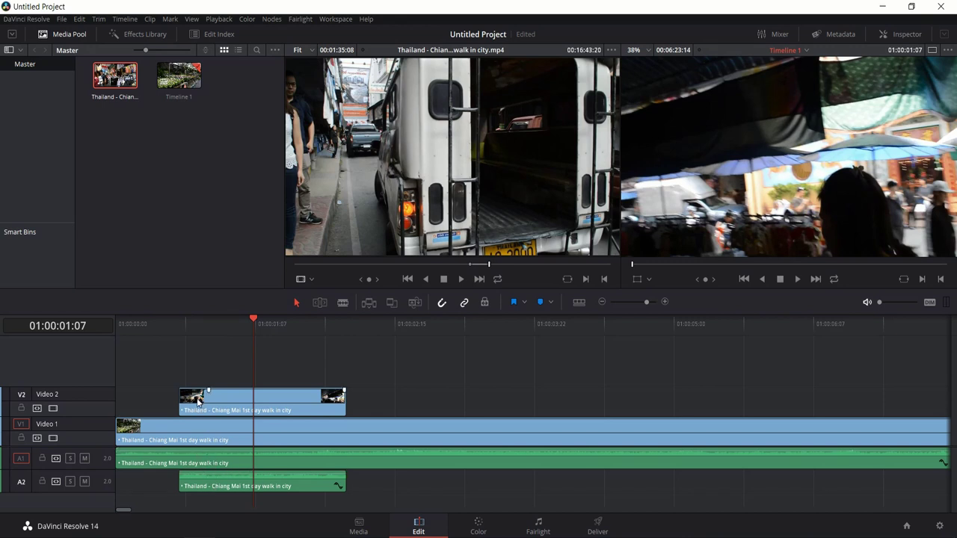
# Move the overlay to start at 01:00:01:07 and split Video 1 at both its ends
pyautogui.moveTo(228, 405); pyautogui.dragTo(303, 404)
pyautogui.press('t')
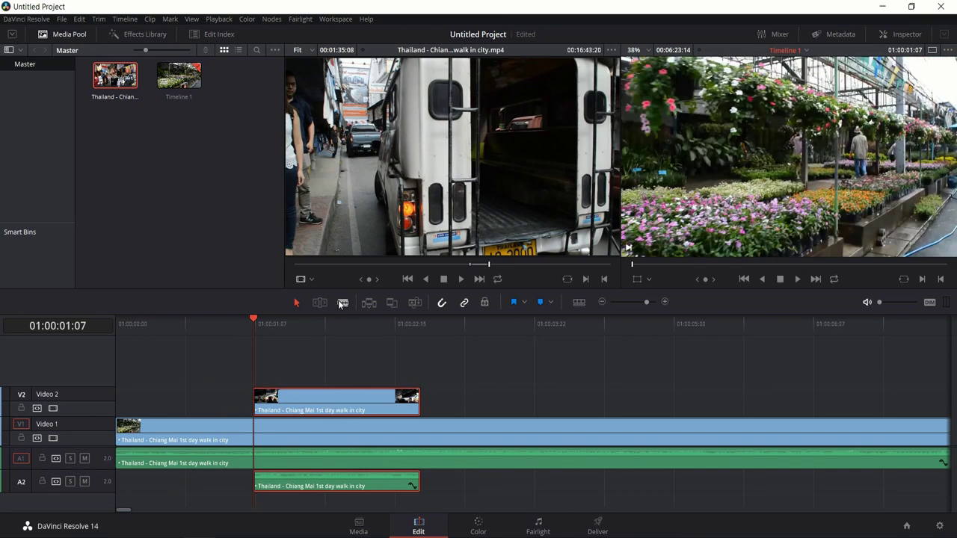
pyautogui.moveTo(228, 424); pyautogui.dragTo(256, 432)
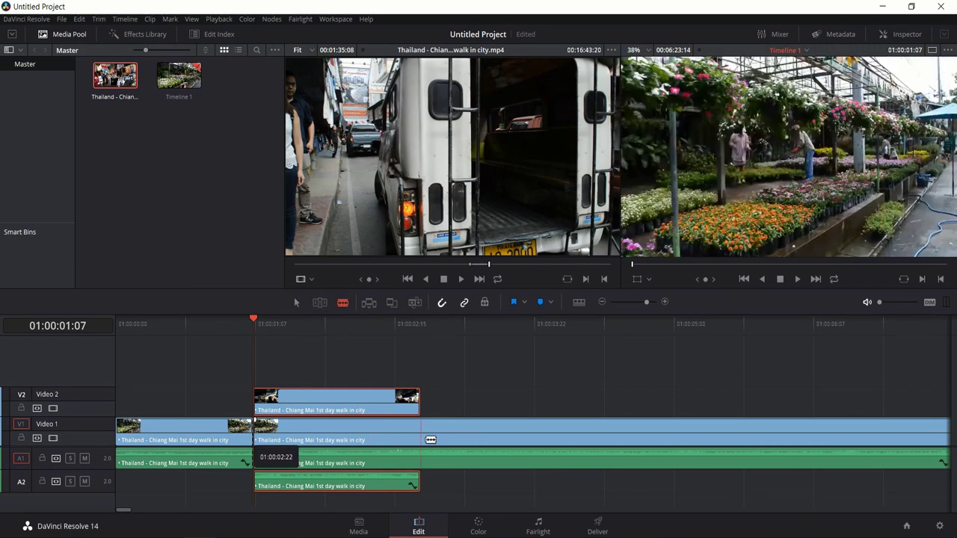
pyautogui.click(416, 434)
# Delete the Video 1 section under the overlay and drop the Video 2 clip into the gap
pyautogui.click(297, 303)
pyautogui.click(370, 428)
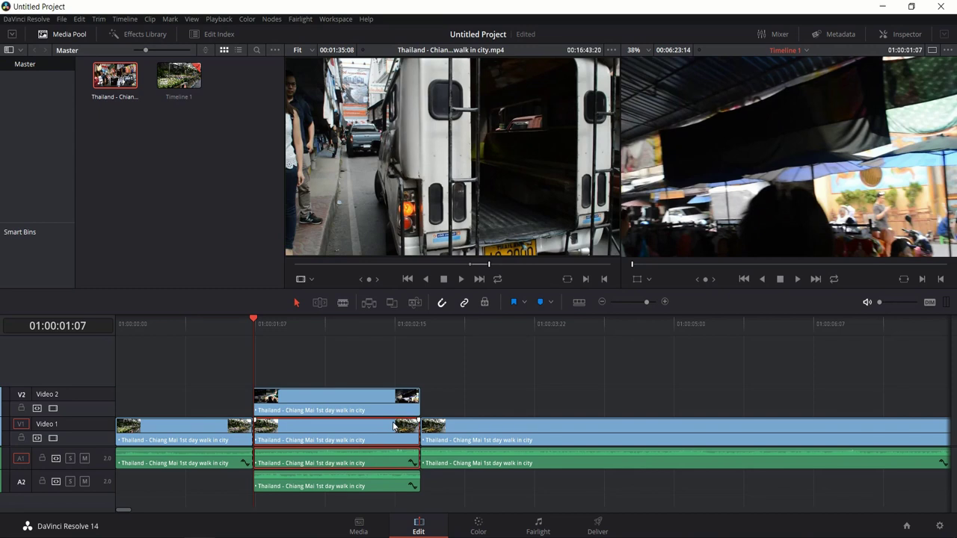
pyautogui.press('BackSpace')
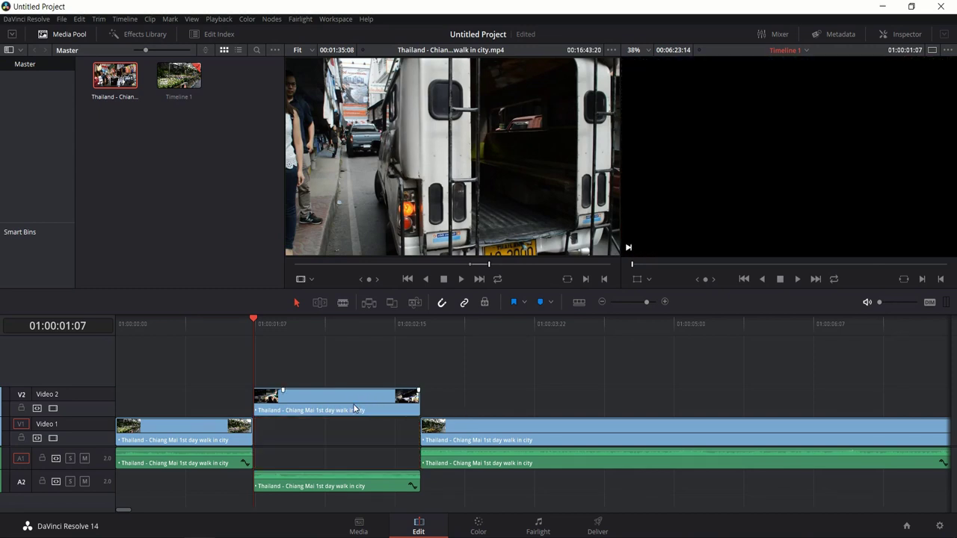
pyautogui.click(353, 408)
pyautogui.moveTo(347, 408); pyautogui.dragTo(345, 427)
pyautogui.click(222, 322)
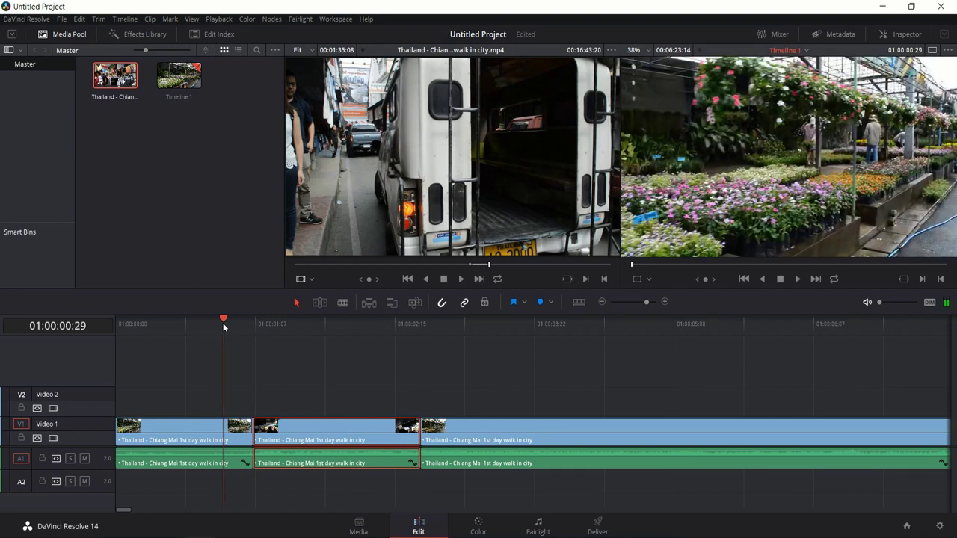
pyautogui.click(252, 428)
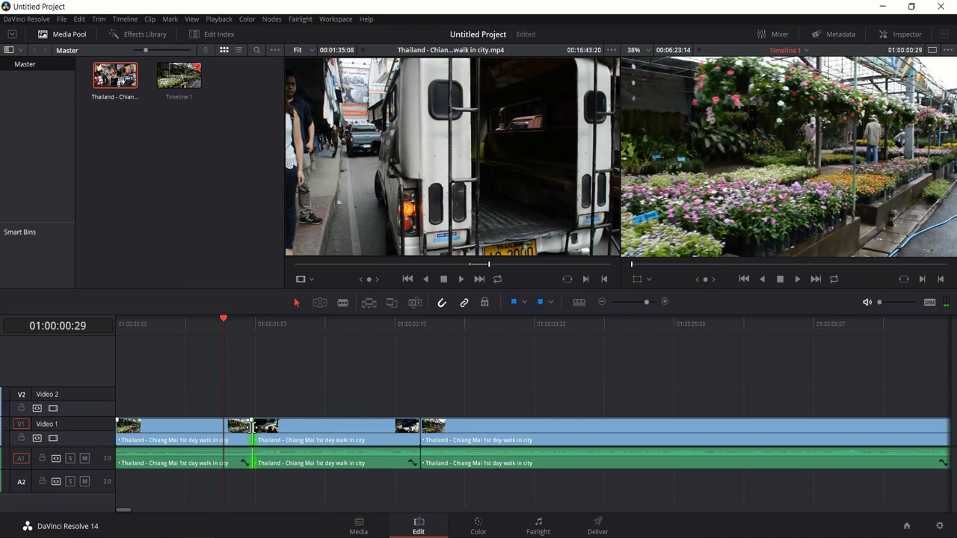
# Add a 15-frame Cross Dissolve at the first Video 1 cut and play it back
pyautogui.rightClick(252, 436)
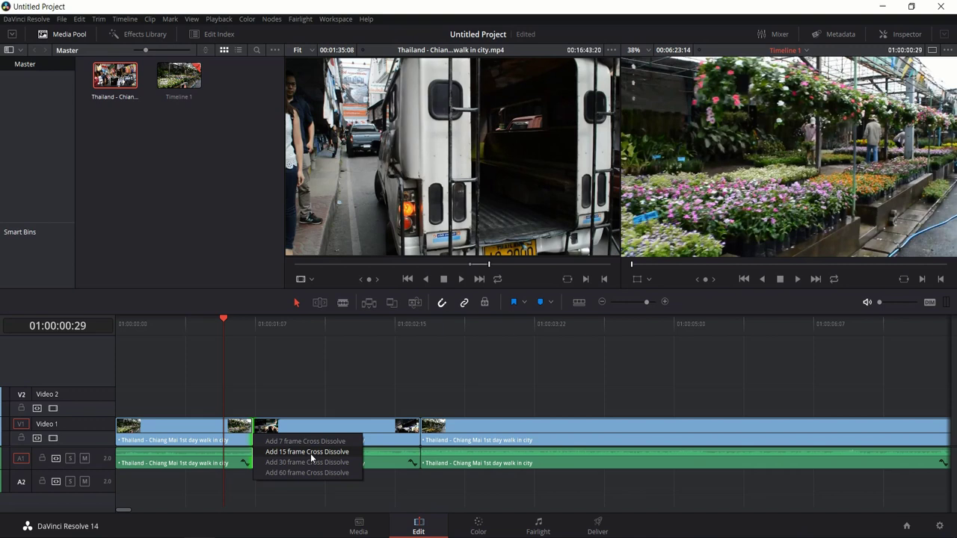
pyautogui.click(310, 453)
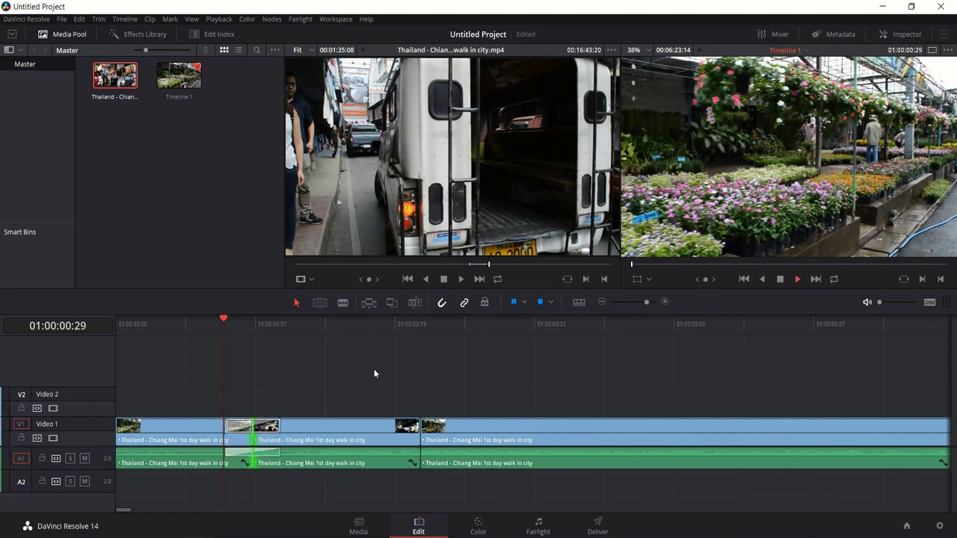
pyautogui.press('space')
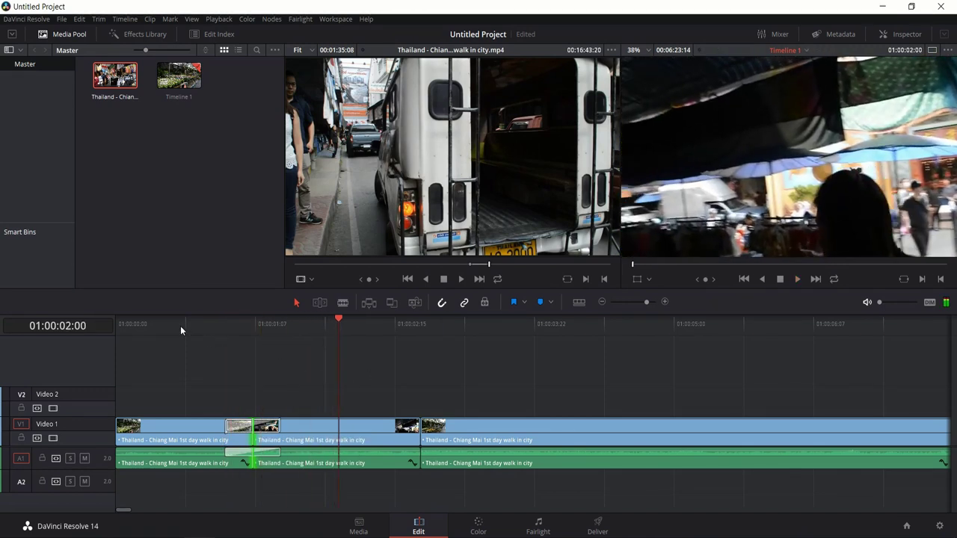
pyautogui.click(180, 326)
pyautogui.press('space')
pyautogui.press('space')
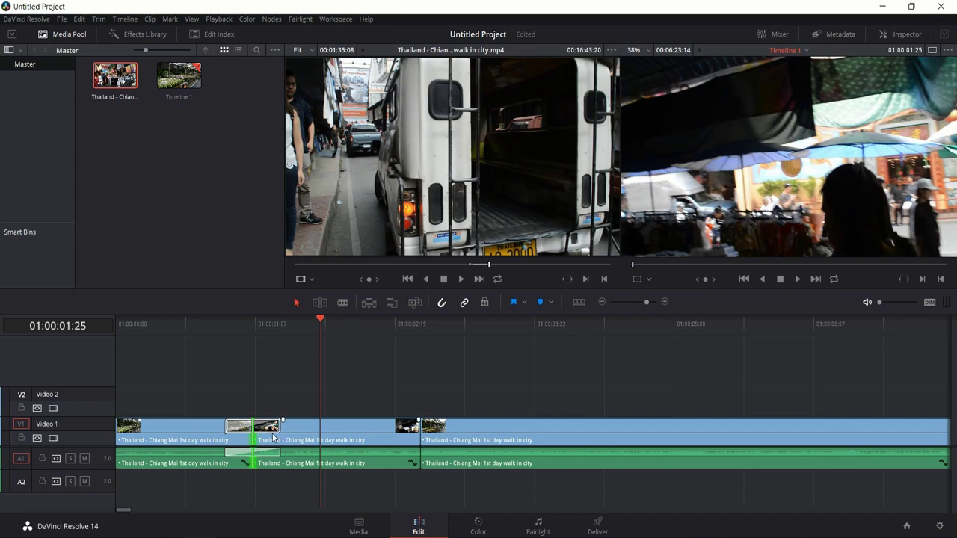
pyautogui.click(220, 326)
pyautogui.press('space')
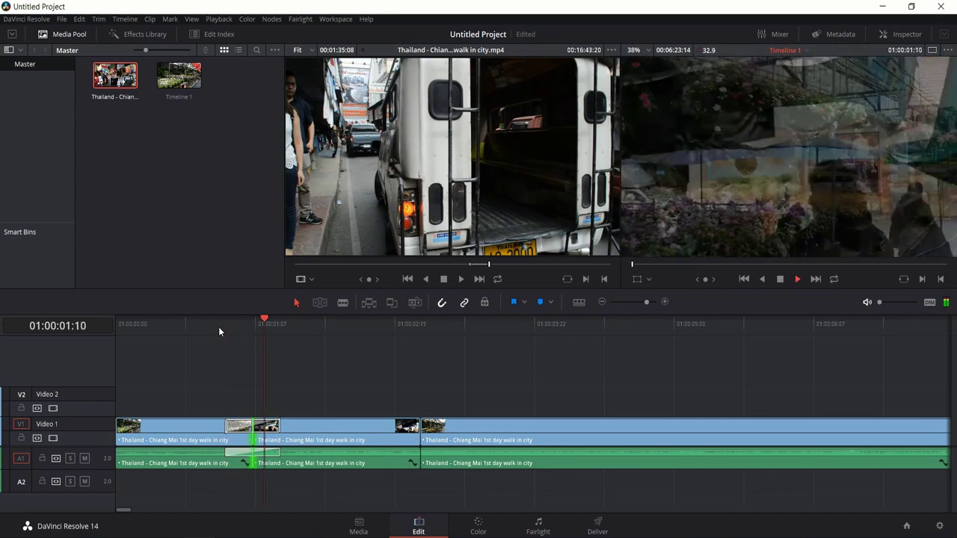
pyautogui.press('space')
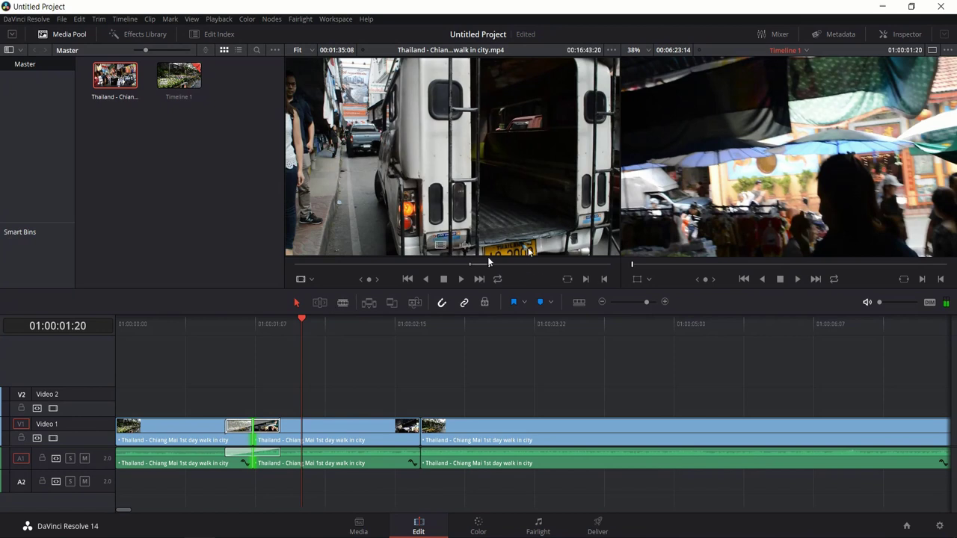
pyautogui.moveTo(248, 325); pyautogui.dragTo(267, 321)
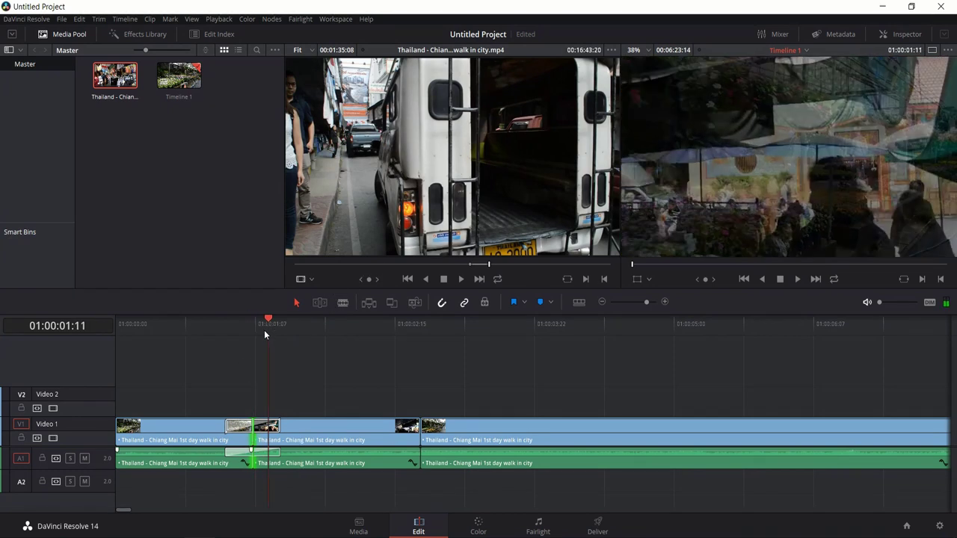
# Ripple-trim 4 frames off the middle clip's start, review it, then return to Selection mode
pyautogui.click(321, 304)
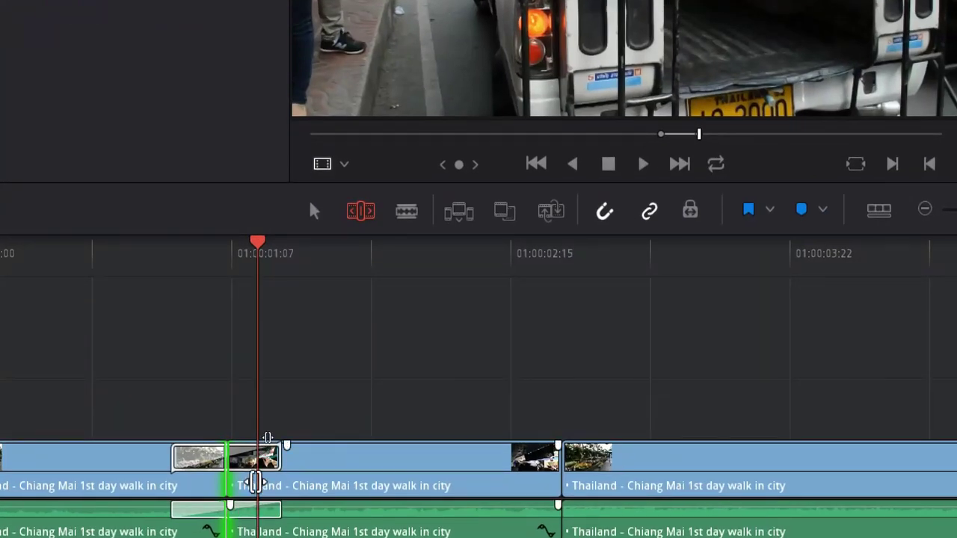
pyautogui.click(245, 482)
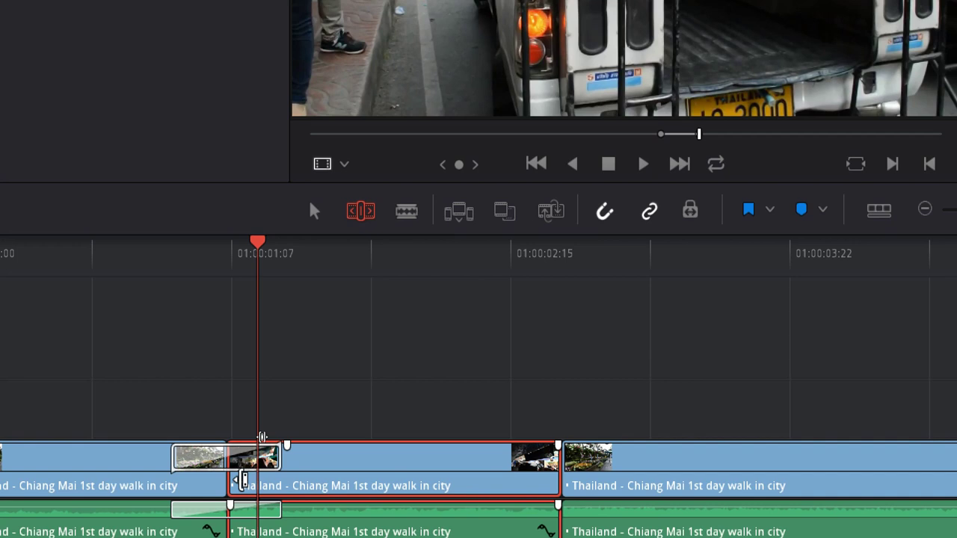
pyautogui.moveTo(243, 481); pyautogui.dragTo(196, 486)
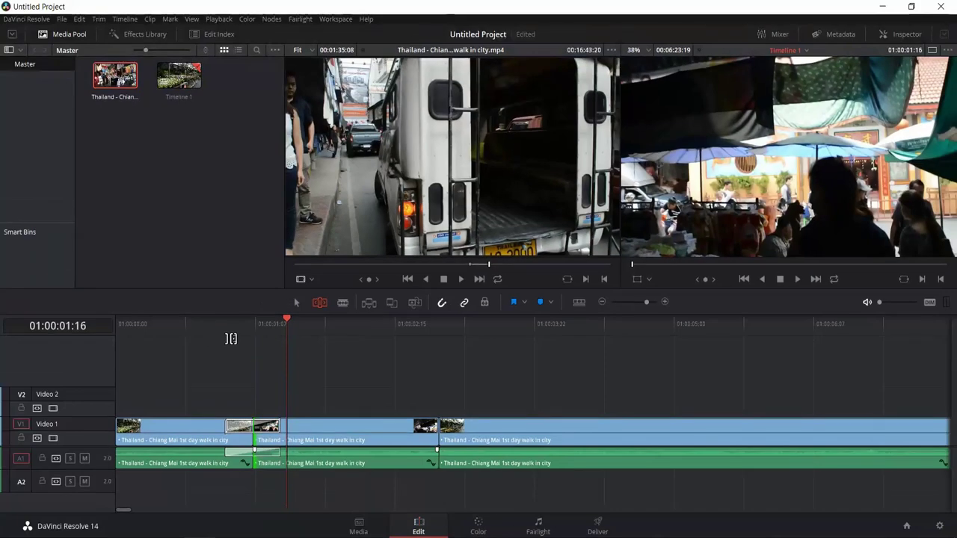
pyautogui.click(162, 253)
pyautogui.moveTo(219, 324); pyautogui.dragTo(196, 323)
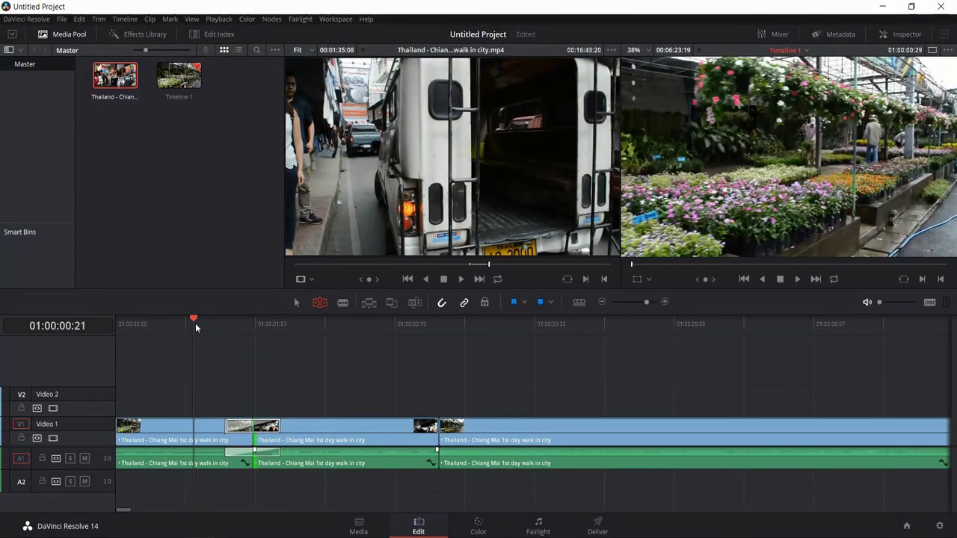
pyautogui.press('space')
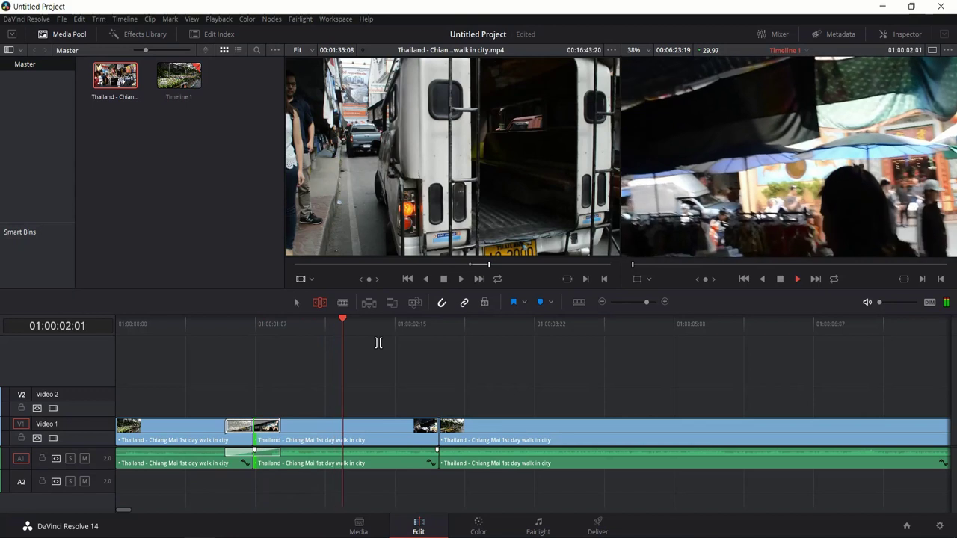
pyautogui.press('space')
pyautogui.press('a')
pyautogui.click(239, 439)
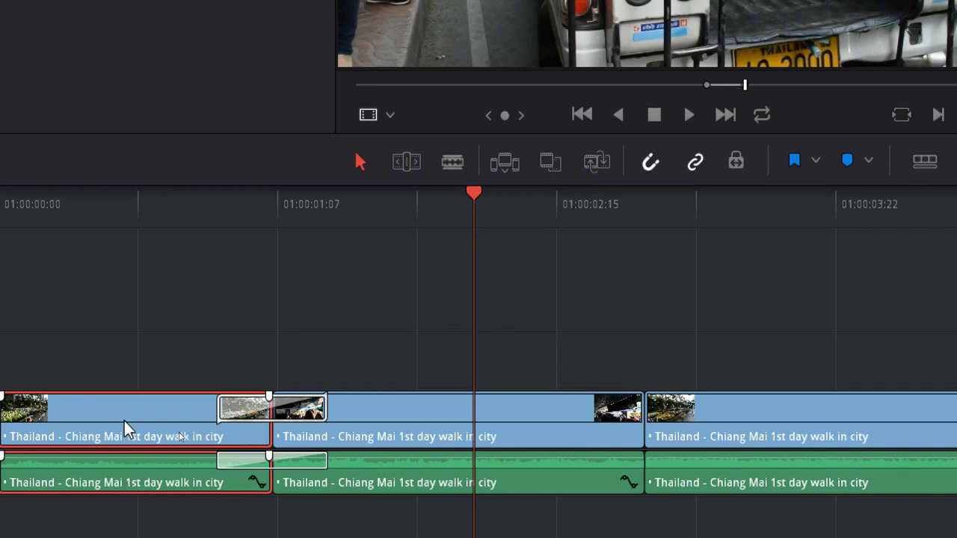
# Trim 7 frames off the first clip's end, slide the insert against it, and add a 15-frame Cross Dissolve
pyautogui.moveTo(266, 432); pyautogui.dragTo(216, 432)
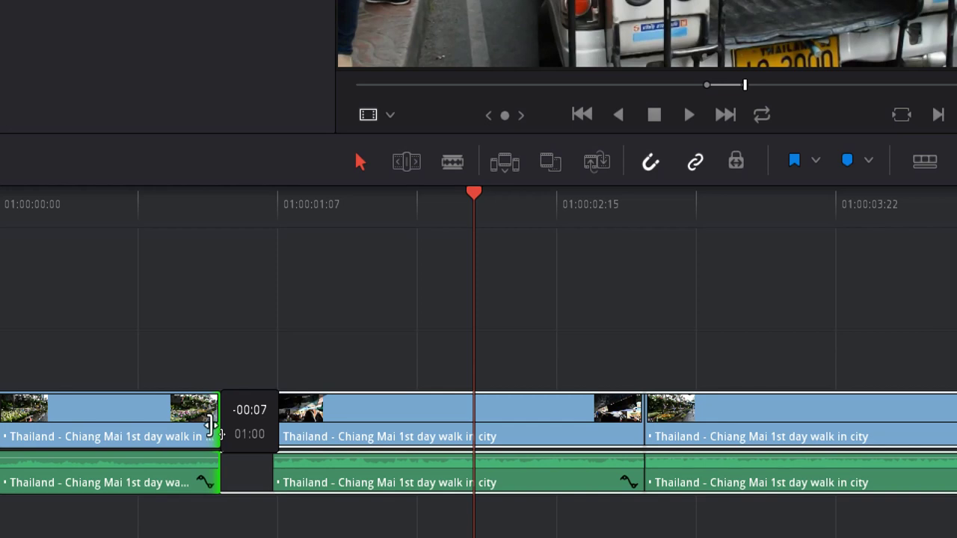
pyautogui.moveTo(211, 424); pyautogui.dragTo(213, 423)
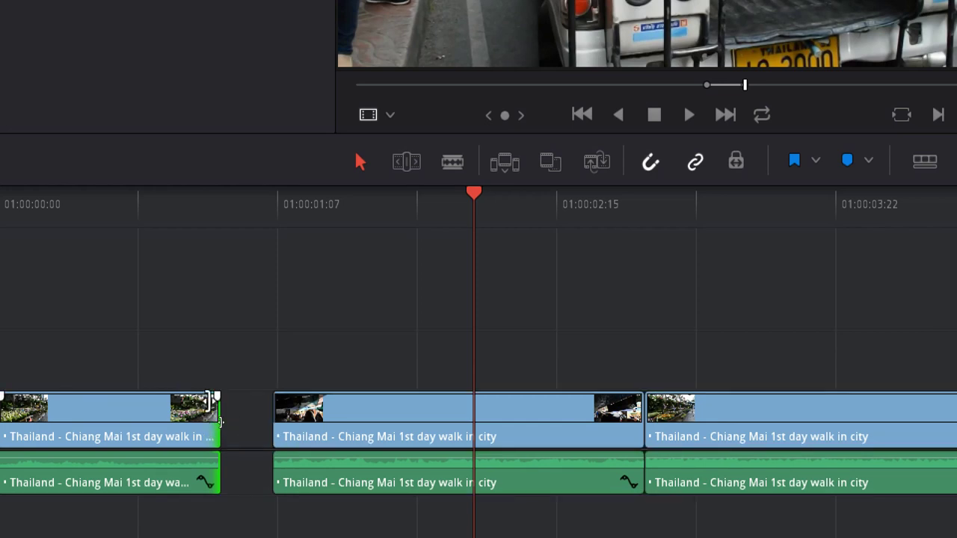
pyautogui.moveTo(350, 427); pyautogui.dragTo(306, 434)
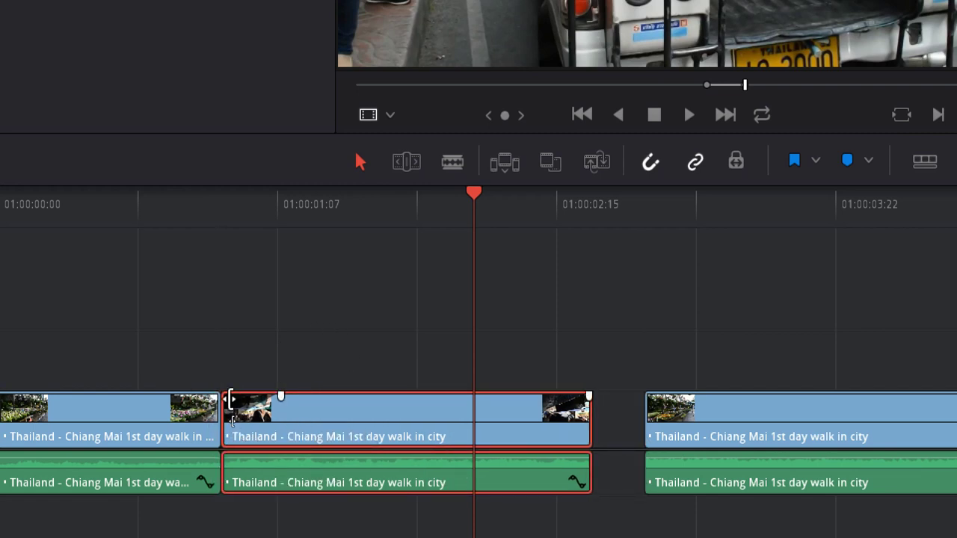
pyautogui.click(219, 425)
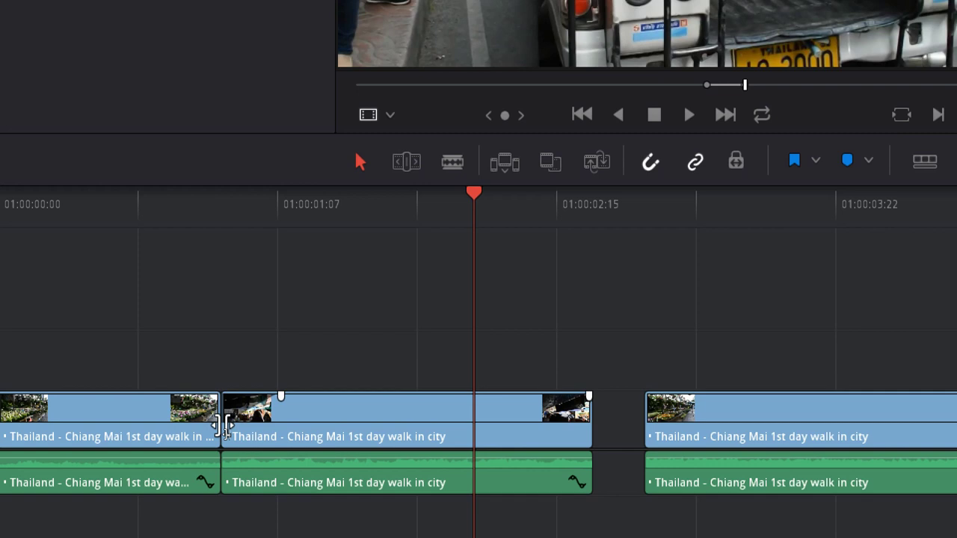
pyautogui.rightClick(218, 425)
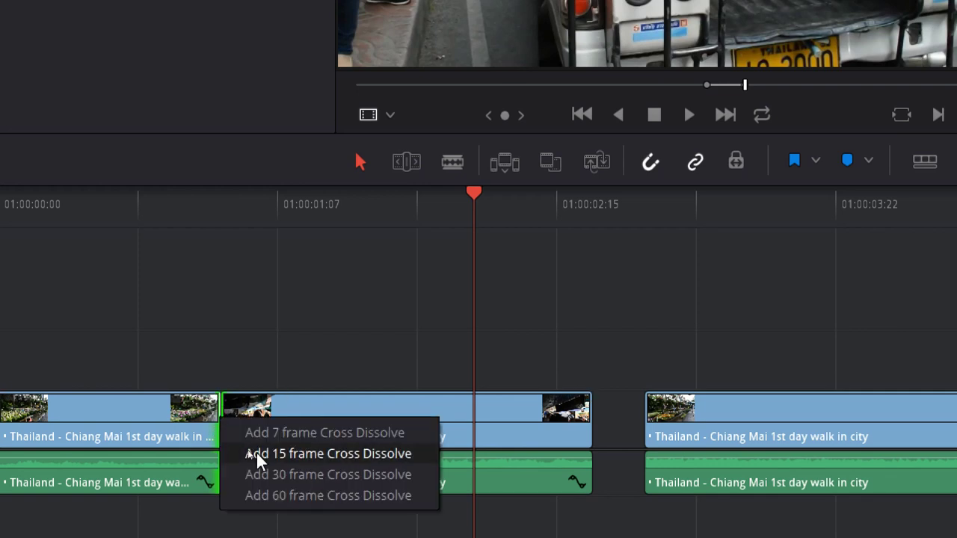
pyautogui.click(267, 456)
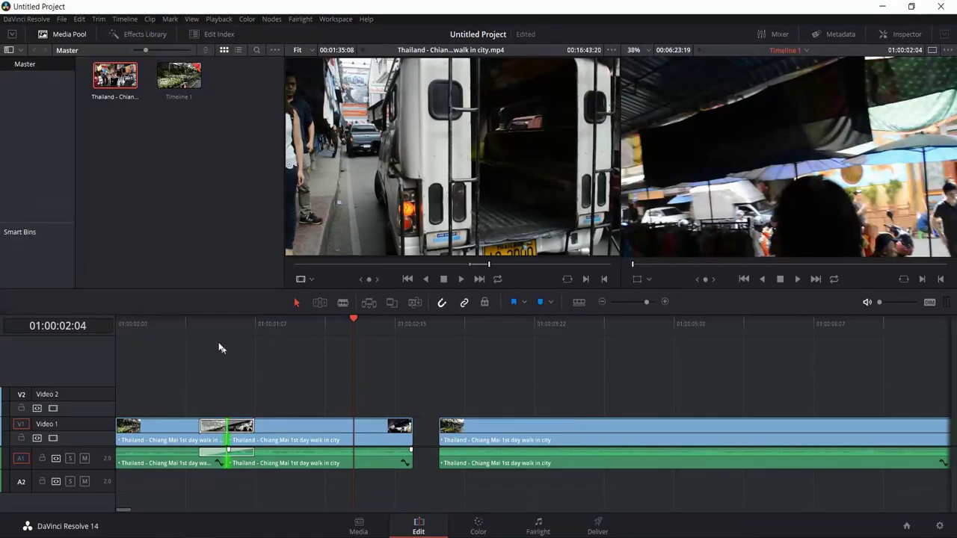
# Delete the existing video and audio cross dissolves and shorten the next clip's fade-in
pyautogui.click(135, 215)
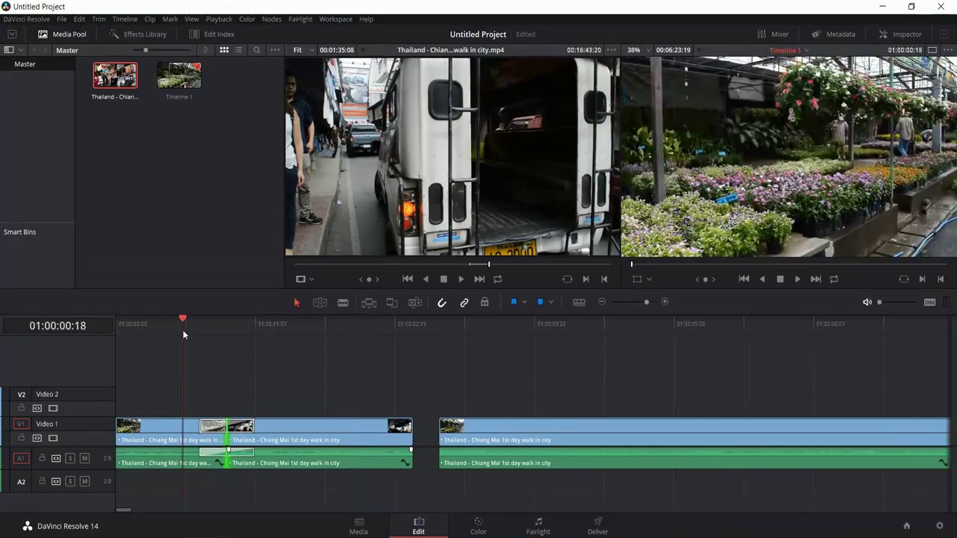
pyautogui.press('space')
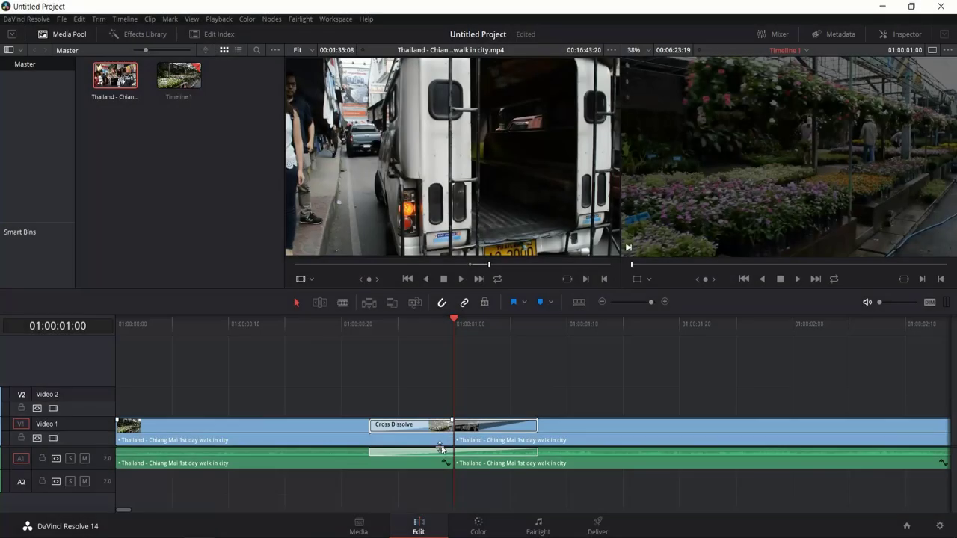
pyautogui.press('Delete')
pyautogui.click(482, 425)
pyautogui.press('Delete')
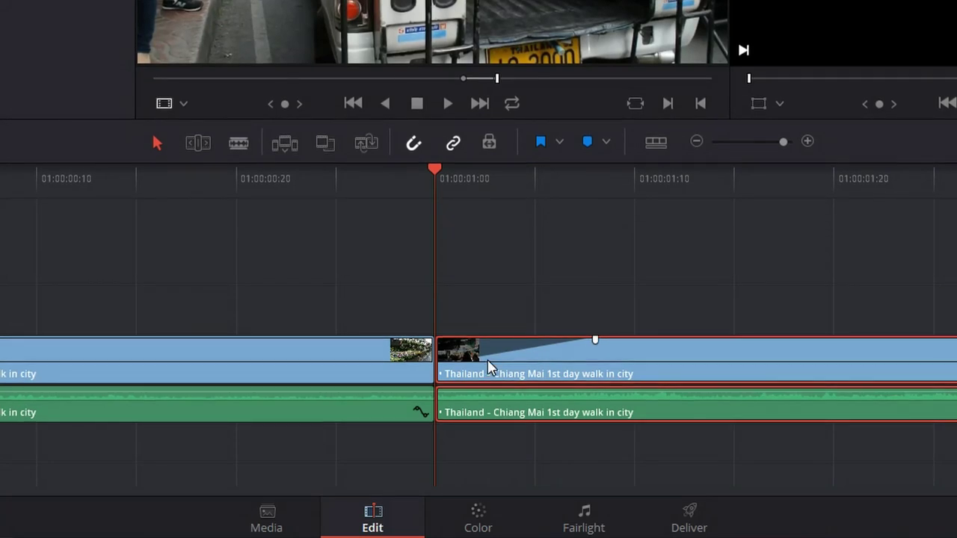
pyautogui.moveTo(594, 340); pyautogui.dragTo(436, 340)
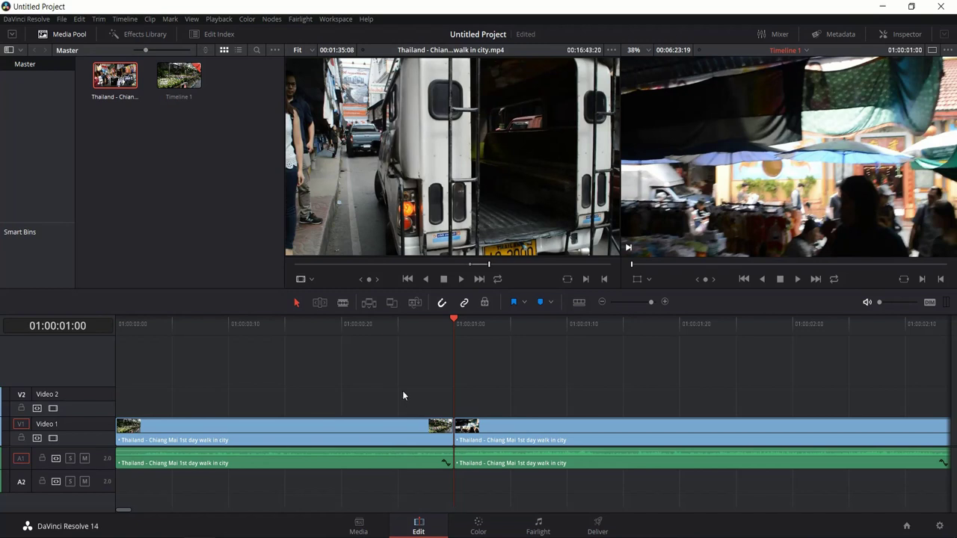
# Add a Cross Dissolve at the 01:00:01:00 cut and play it from 01:00:00:15
pyautogui.click(454, 428)
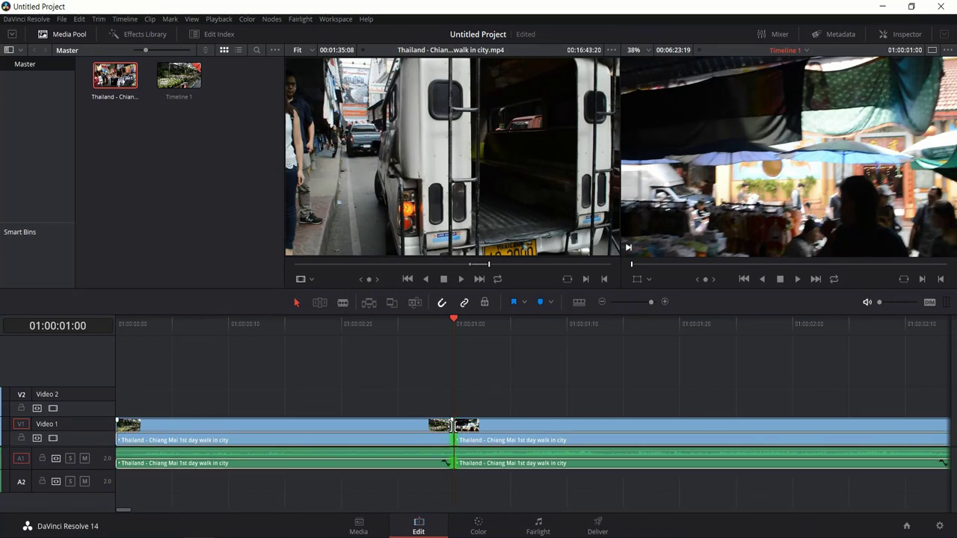
pyautogui.rightClick(454, 428)
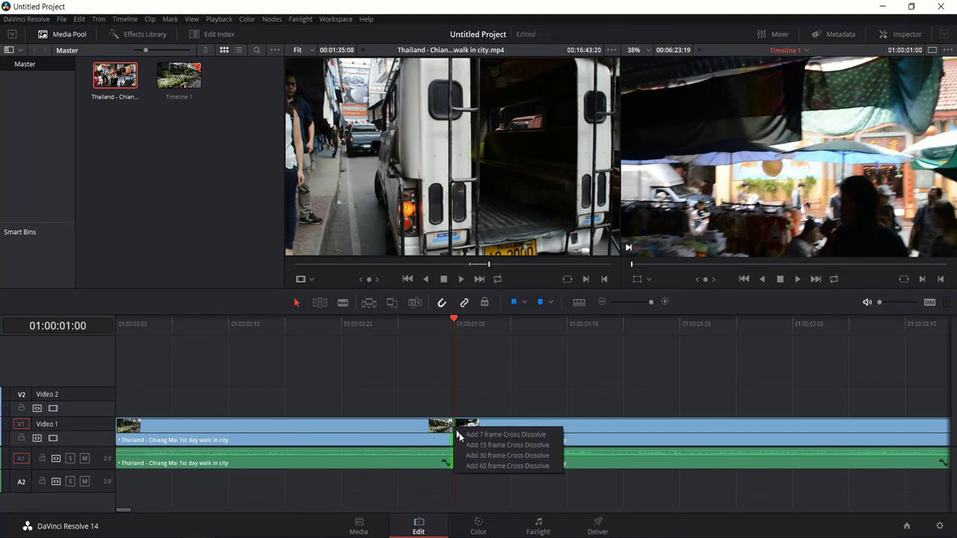
pyautogui.click(478, 447)
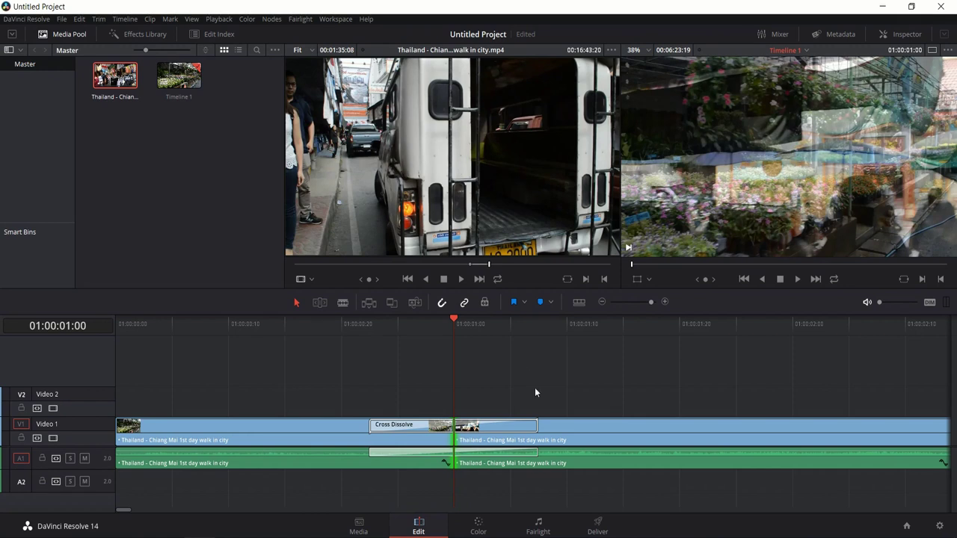
pyautogui.click(289, 337)
pyautogui.press('space')
pyautogui.press('space')
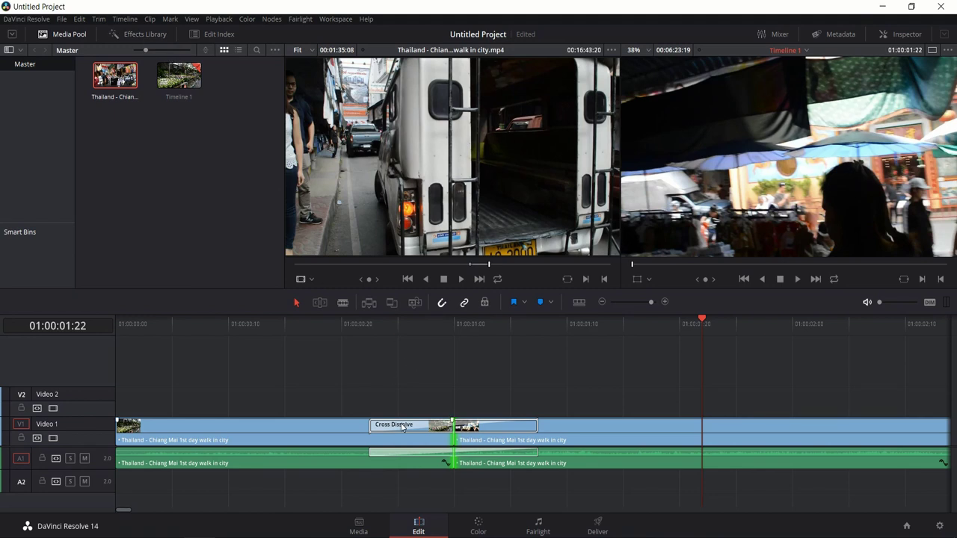
# Replace the Cross Dissolve with an X Wipe from Effects Library > Video Transitions
pyautogui.click(402, 426)
pyautogui.press('Delete')
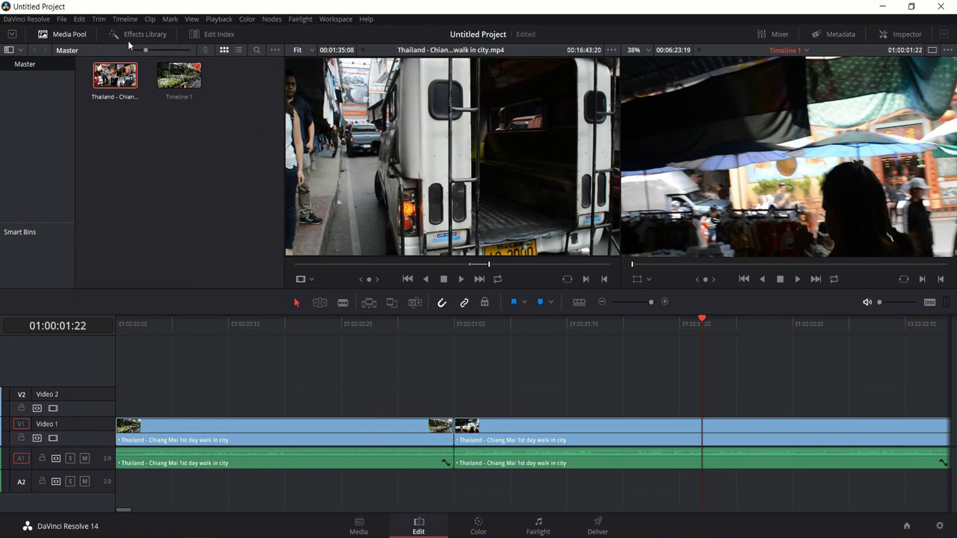
pyautogui.click(128, 37)
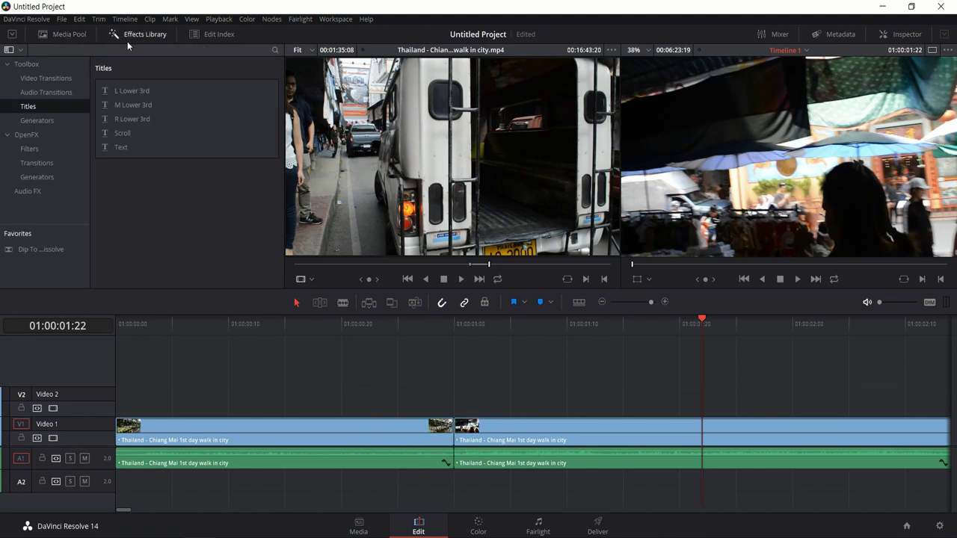
pyautogui.click(65, 81)
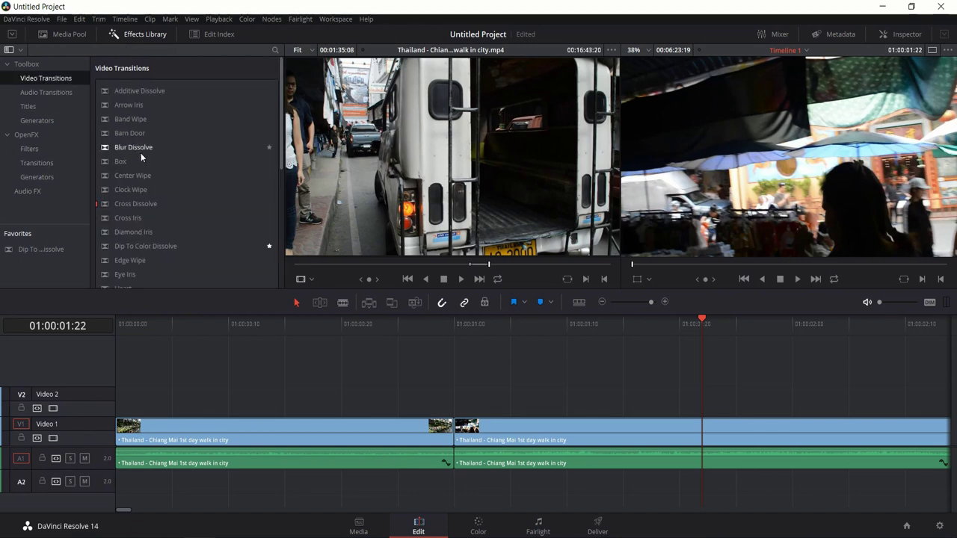
pyautogui.scroll(-4, 149, 151)
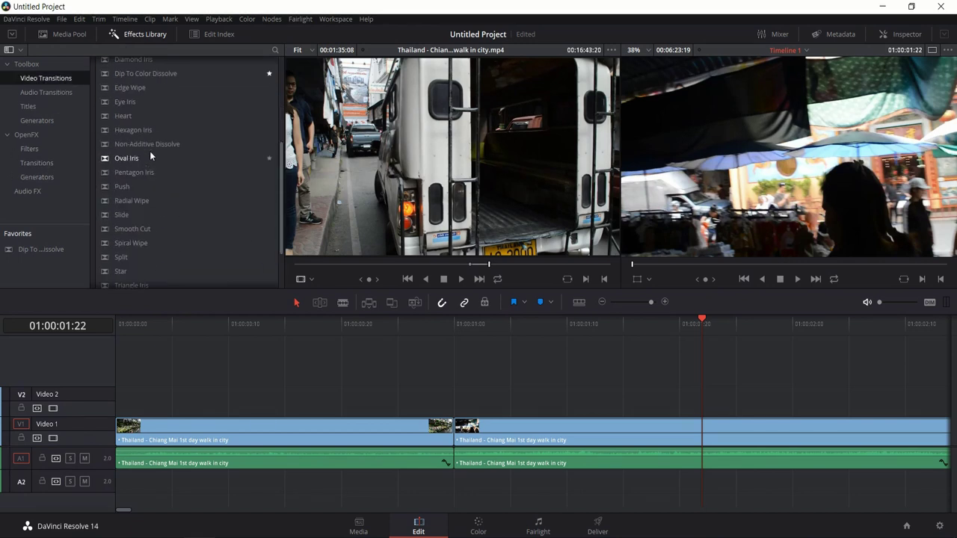
pyautogui.scroll(-3, 154, 151)
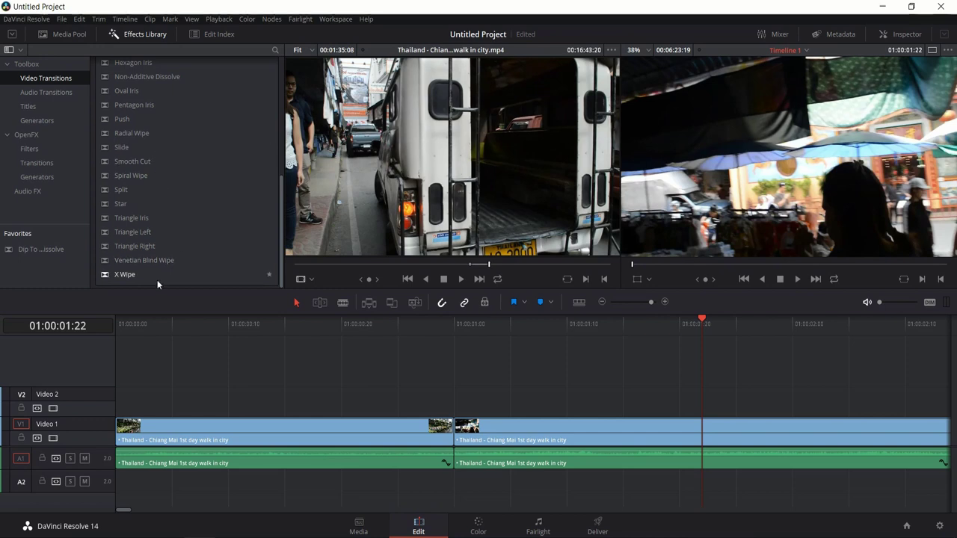
pyautogui.moveTo(124, 275); pyautogui.dragTo(451, 433)
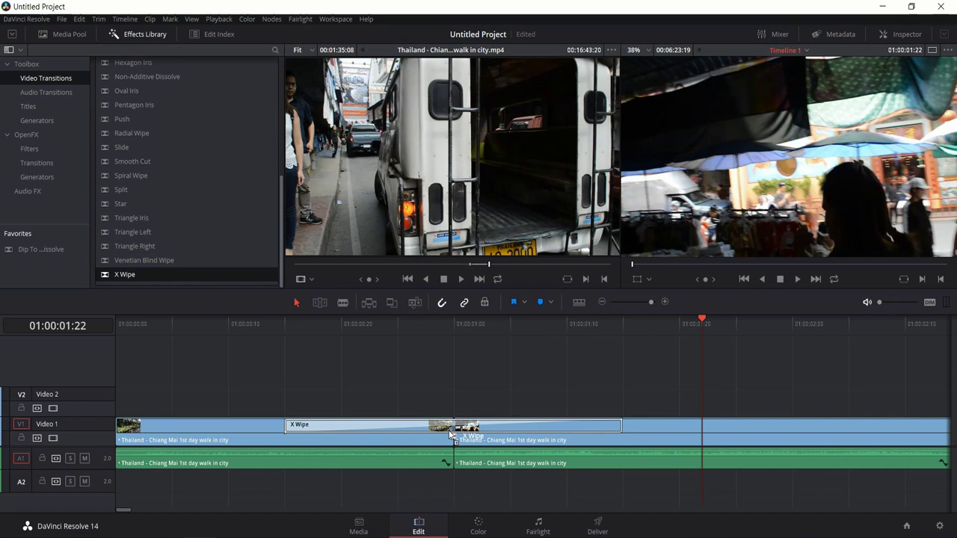
# Preview the X Wipe transition and then remove it
pyautogui.click(275, 326)
pyautogui.click(251, 327)
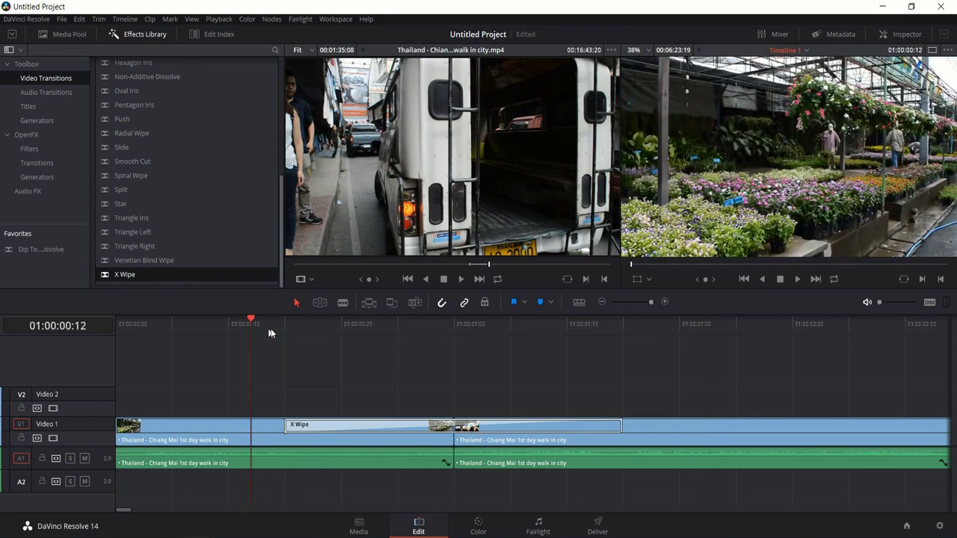
pyautogui.press('space')
pyautogui.press('space')
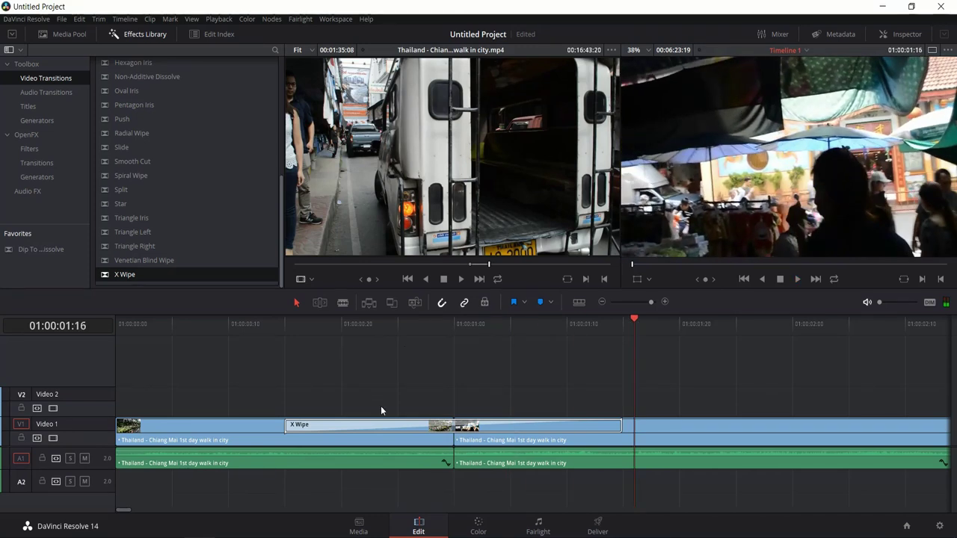
pyautogui.click(410, 431)
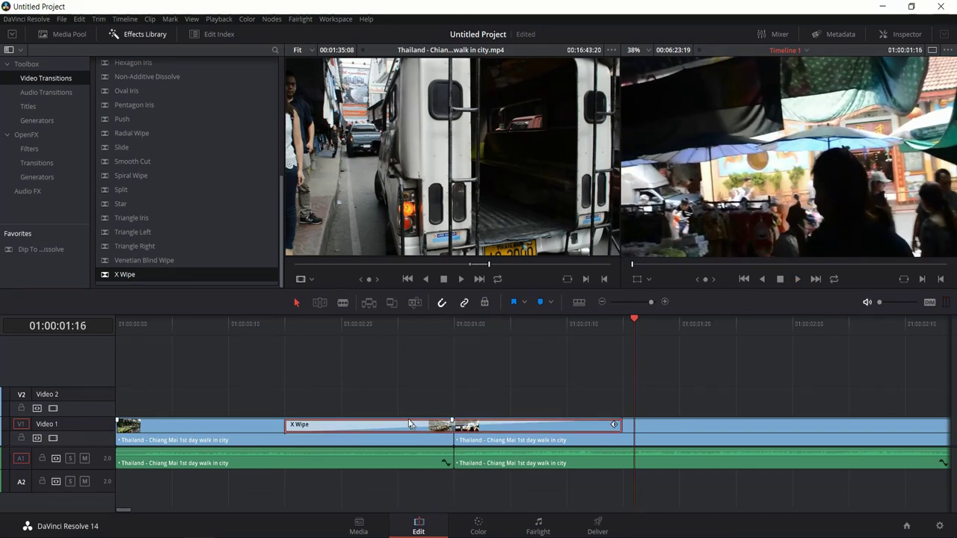
pyautogui.press('Delete')
# Apply a Blur Dissolve at the cut, preview it, and show its settings
pyautogui.scroll(5, 193, 162)
pyautogui.scroll(3, 193, 156)
pyautogui.moveTo(129, 147); pyautogui.dragTo(459, 432)
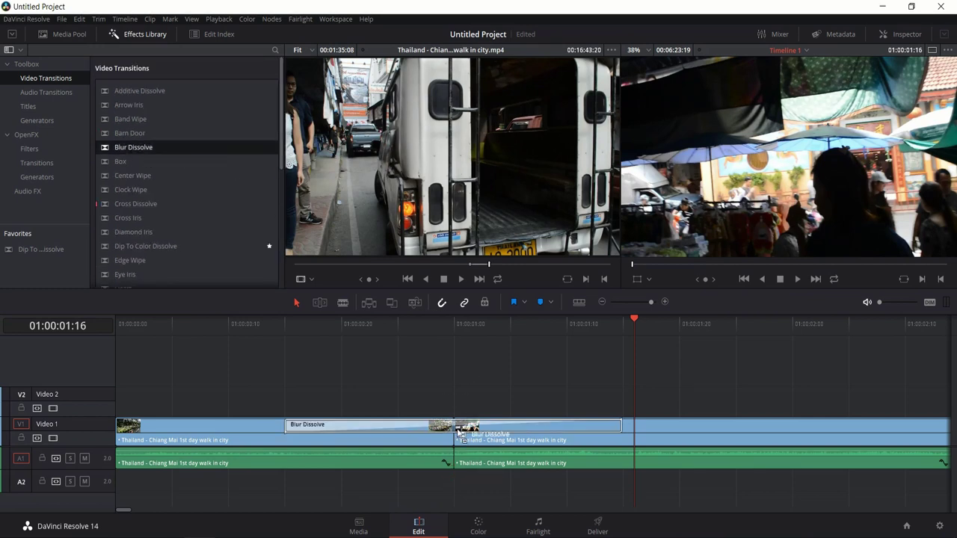
pyautogui.click(263, 321)
pyautogui.click(251, 328)
pyautogui.press('space')
pyautogui.press('space')
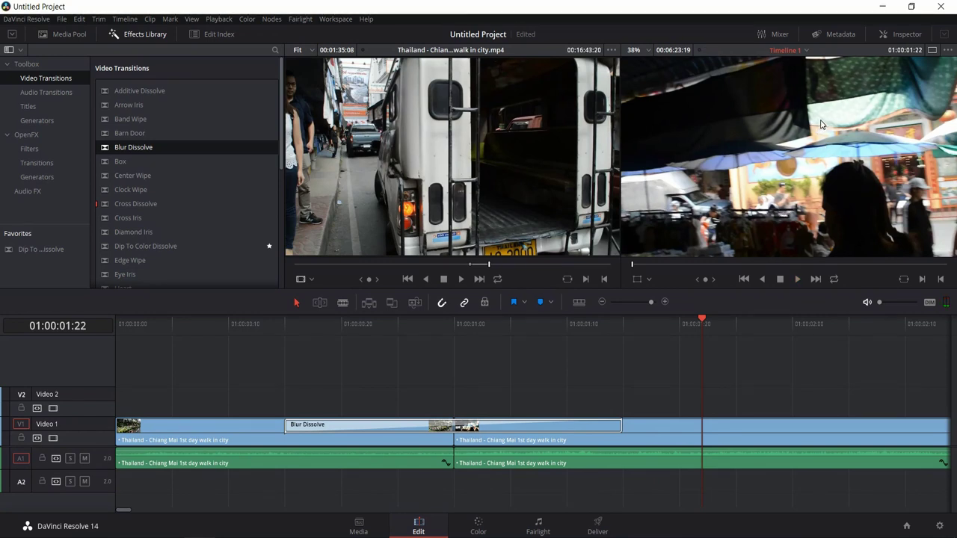
pyautogui.click(434, 428)
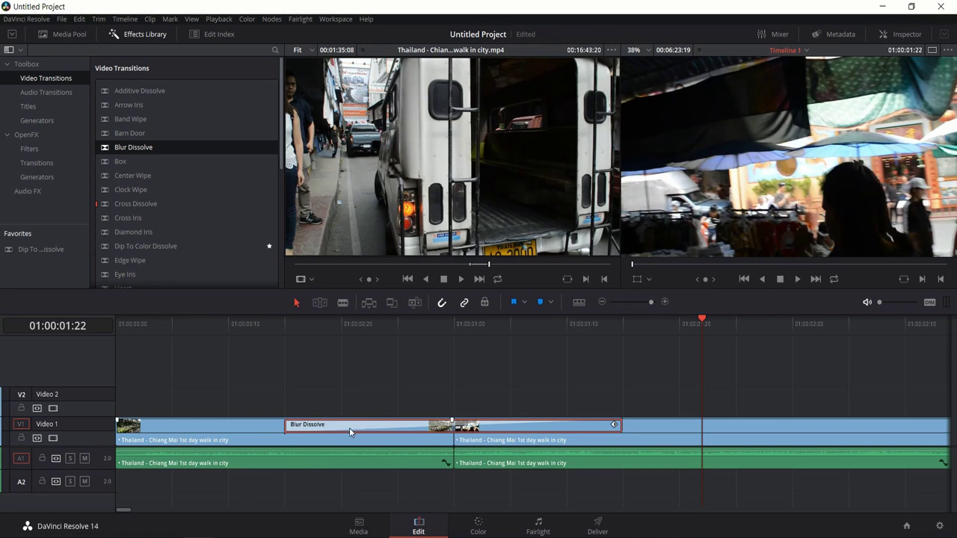
pyautogui.click(902, 35)
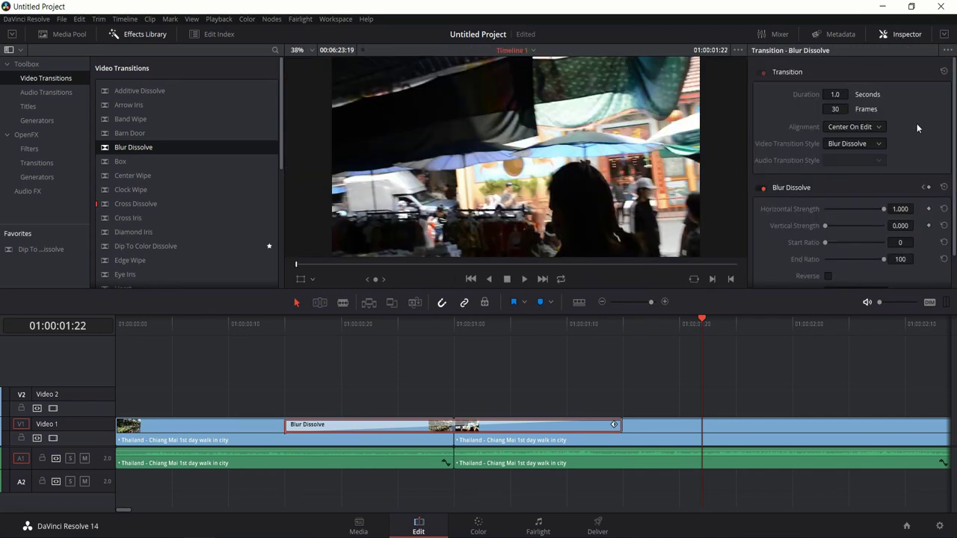
# Review the Blur Dissolve settings, then inspect the second clip's Video properties
pyautogui.scroll(-1, 917, 125)
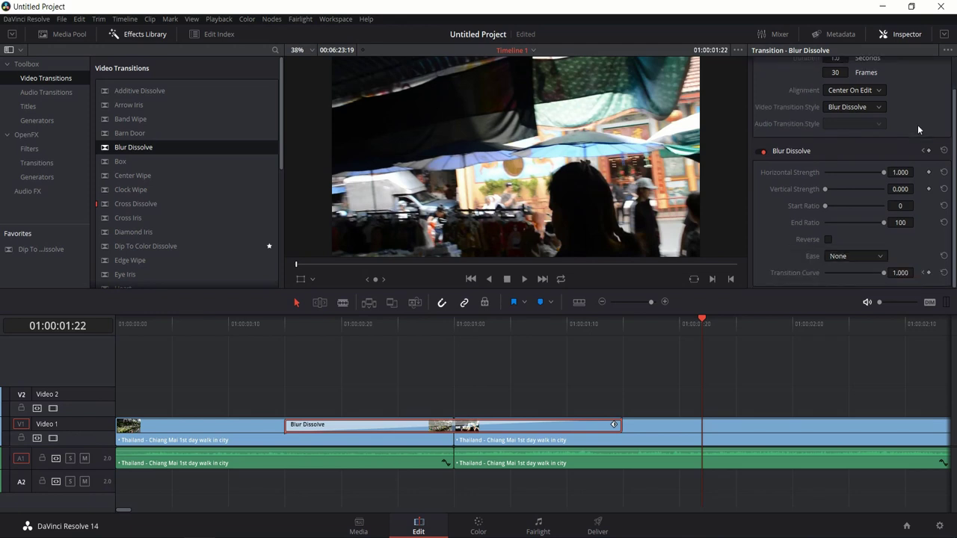
pyautogui.scroll(1, 863, 156)
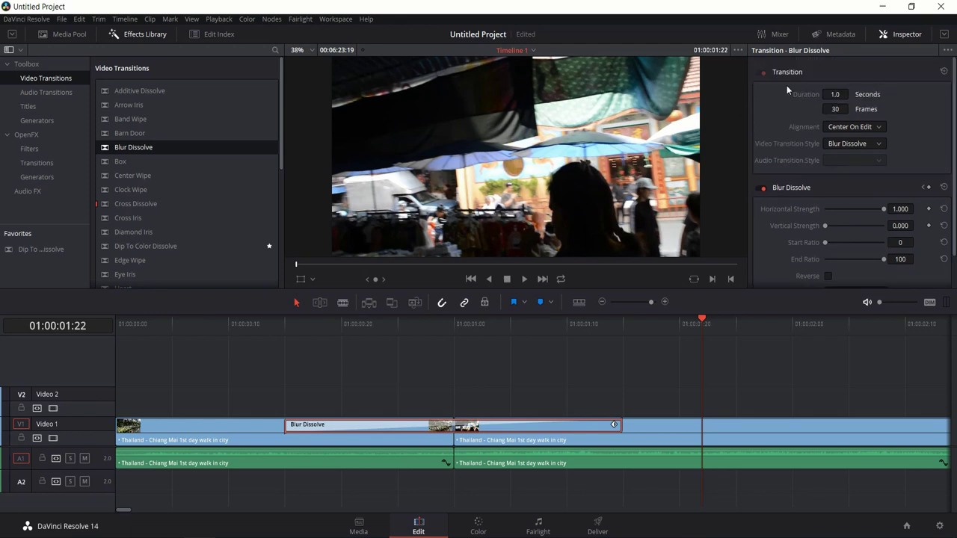
pyautogui.scroll(-1, 837, 134)
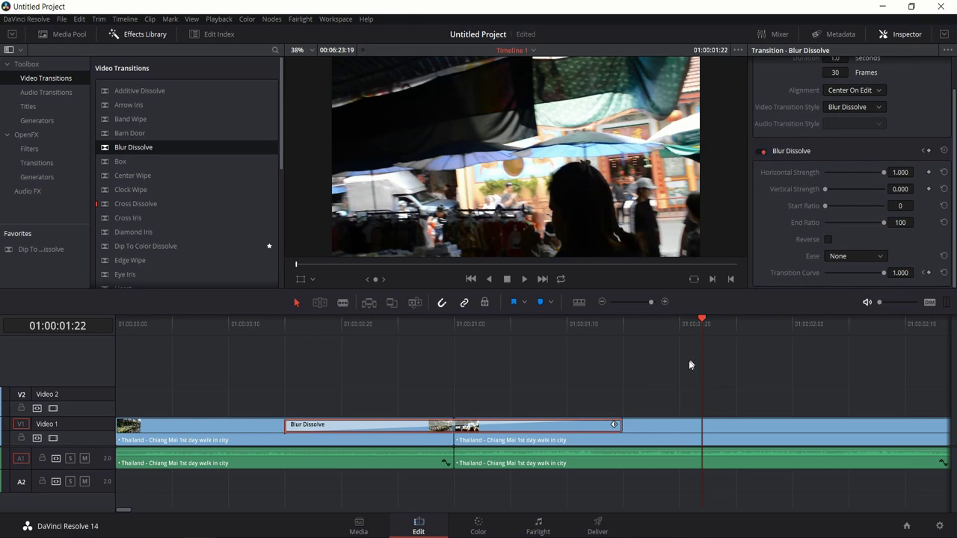
pyautogui.click(678, 438)
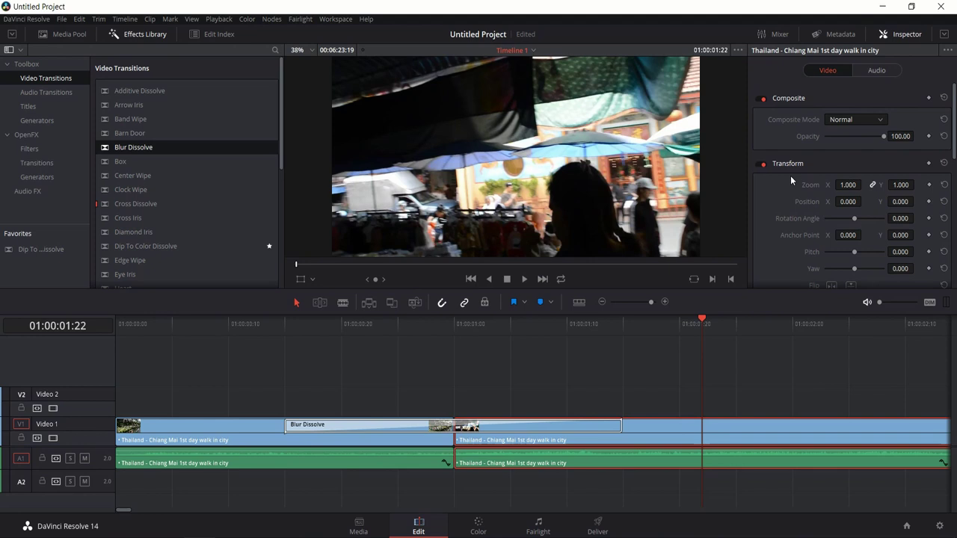
pyautogui.scroll(-2, 807, 182)
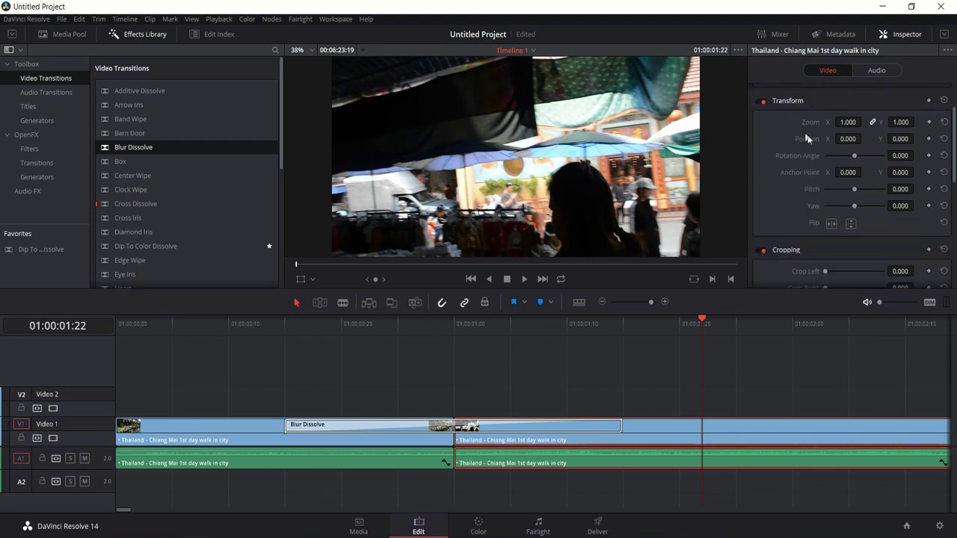
pyautogui.scroll(-3, 822, 171)
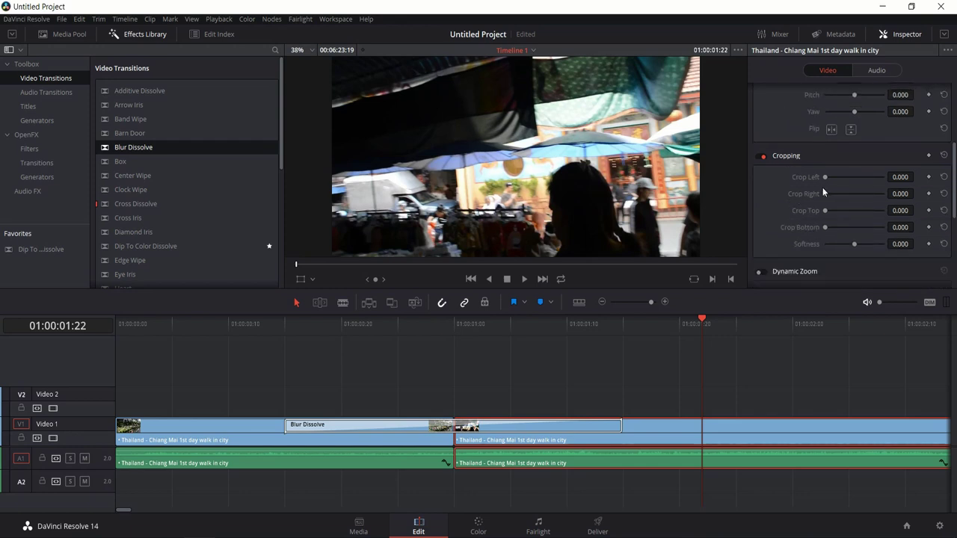
pyautogui.scroll(-5, 817, 182)
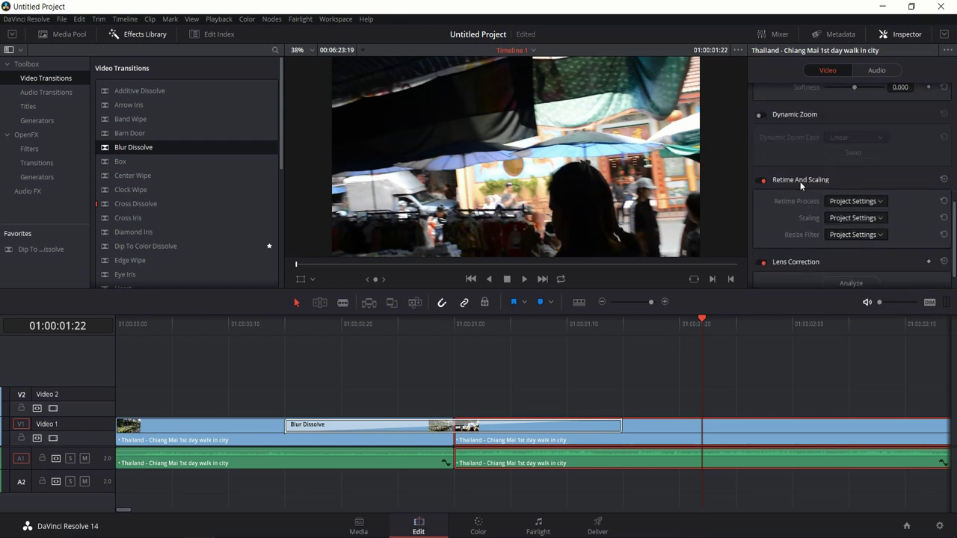
pyautogui.scroll(3, 800, 182)
pyautogui.scroll(-3, 801, 180)
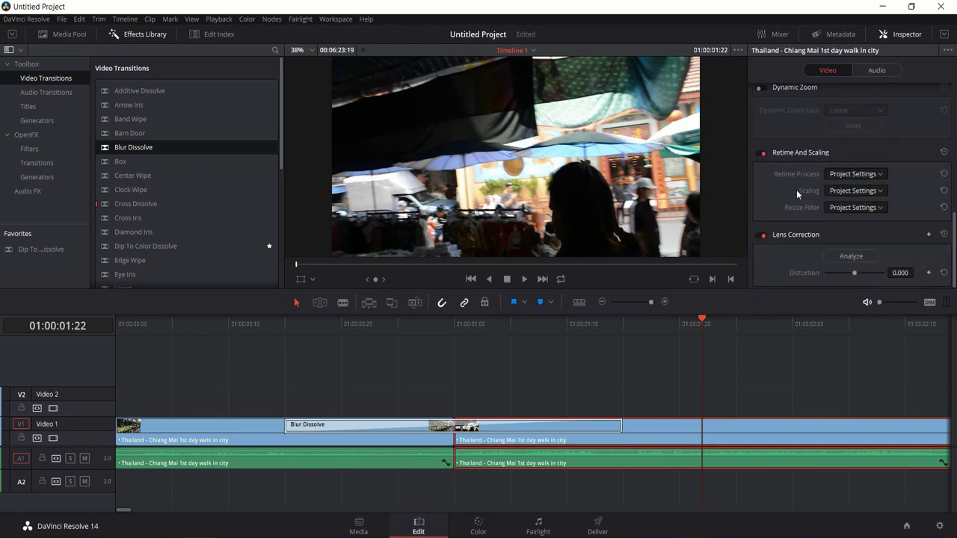
pyautogui.scroll(6, 796, 190)
# Show the second clip's Audio properties: Clip Volume 0.00 and the four-band Clip Equalizer
pyautogui.click(876, 70)
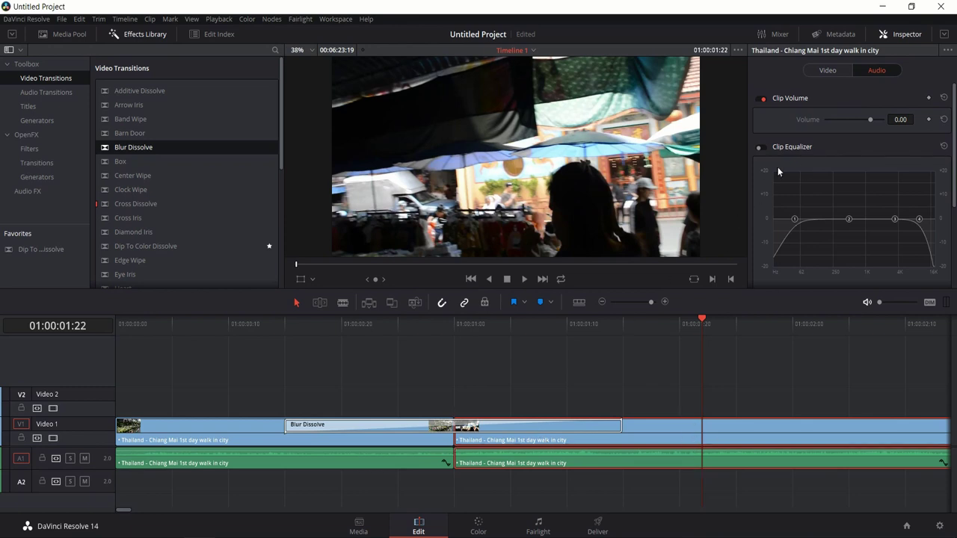
pyautogui.scroll(-1, 832, 144)
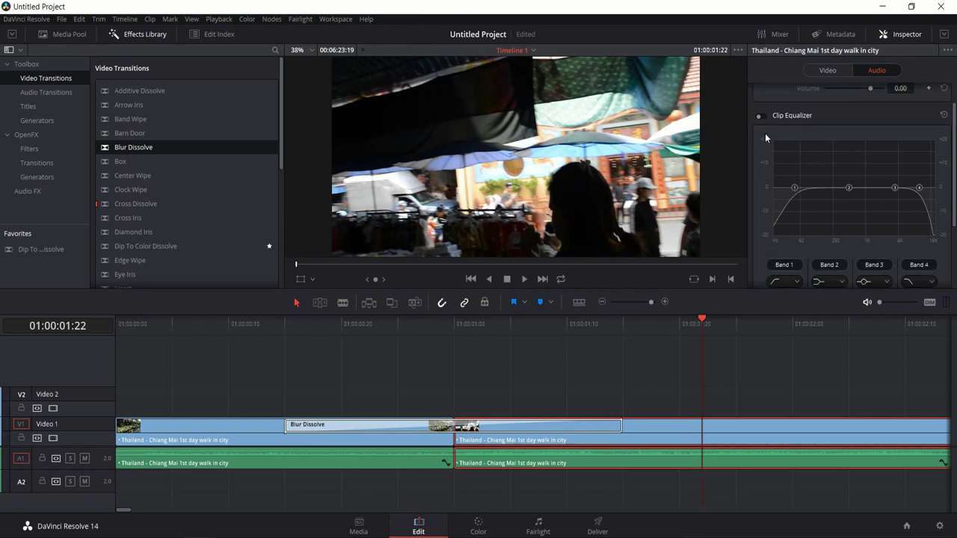
pyautogui.scroll(-3, 766, 133)
pyautogui.scroll(3, 769, 133)
pyautogui.scroll(-1, 793, 167)
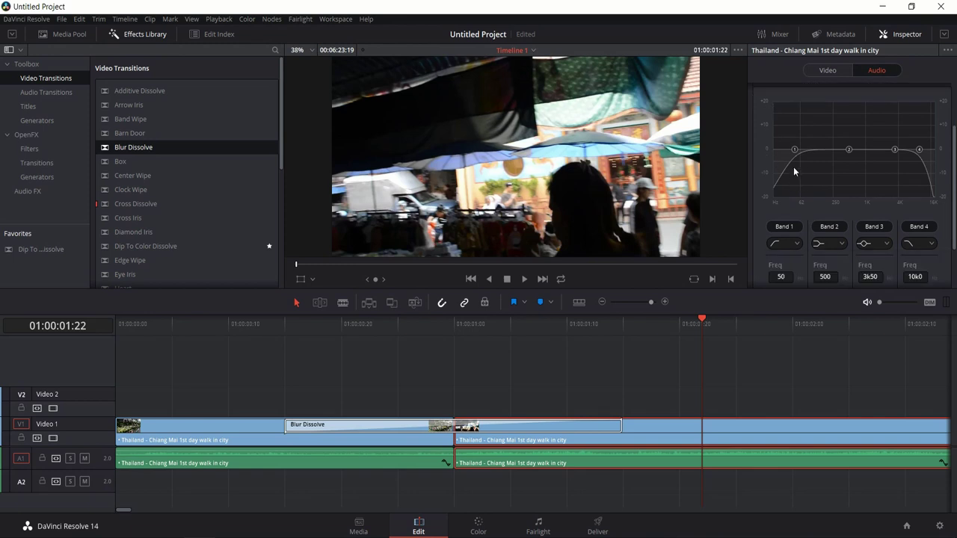
pyautogui.scroll(2, 786, 173)
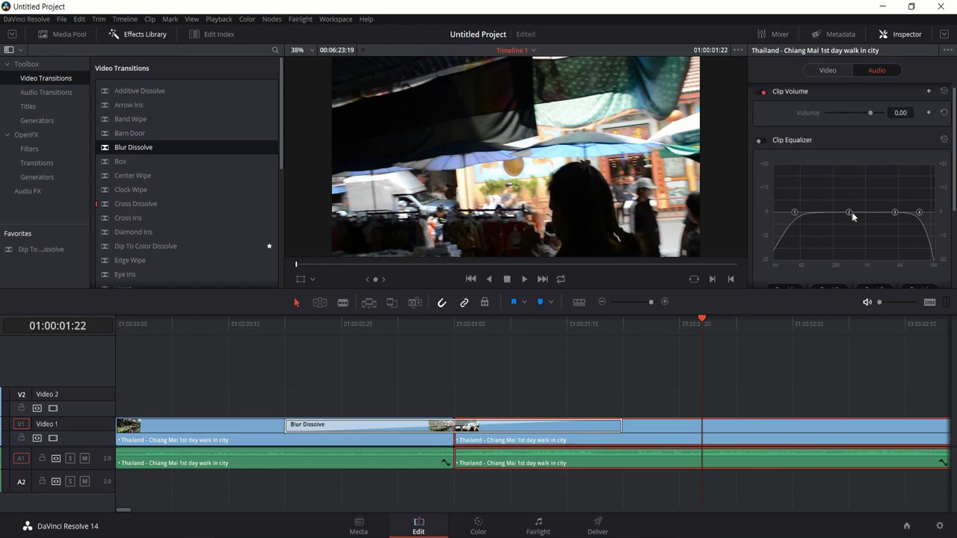
pyautogui.scroll(-2, 870, 230)
pyautogui.scroll(3, 870, 230)
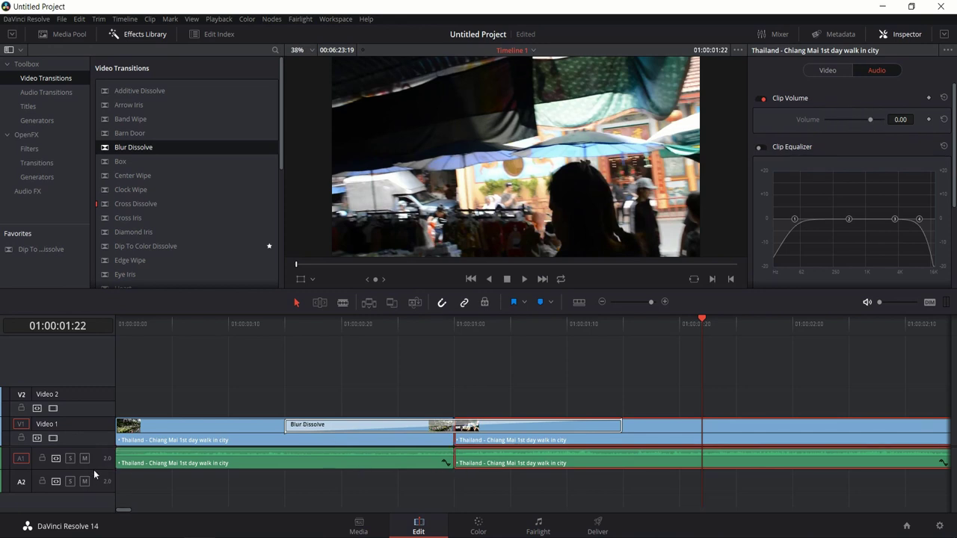
# Enlarge the Audio 1 track and raise the first clip's volume to about 13 dB
pyautogui.moveTo(95, 467)
pyautogui.mouseDown()
pyautogui.moveTo(95, 487)
pyautogui.moveTo(95, 469)
pyautogui.mouseUp()
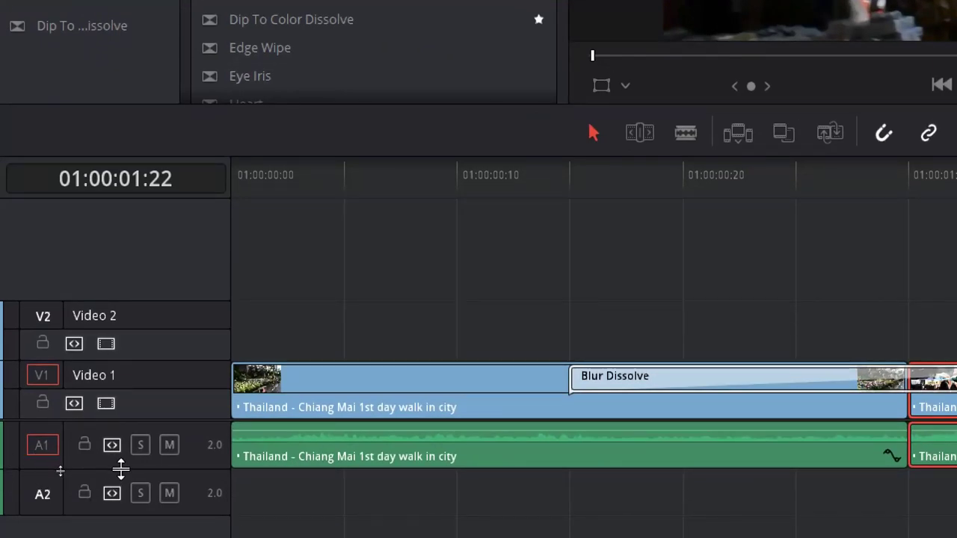
pyautogui.moveTo(121, 469); pyautogui.dragTo(121, 527)
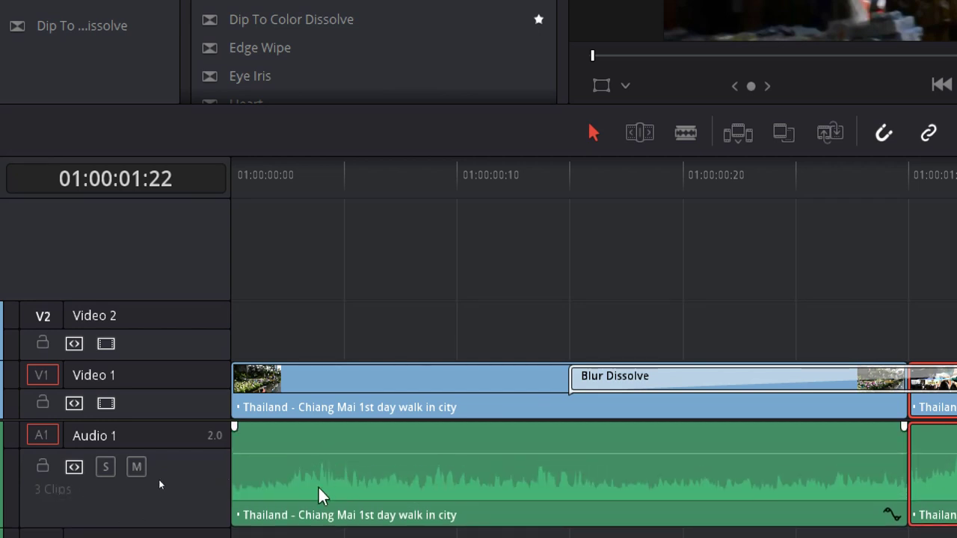
pyautogui.click(394, 485)
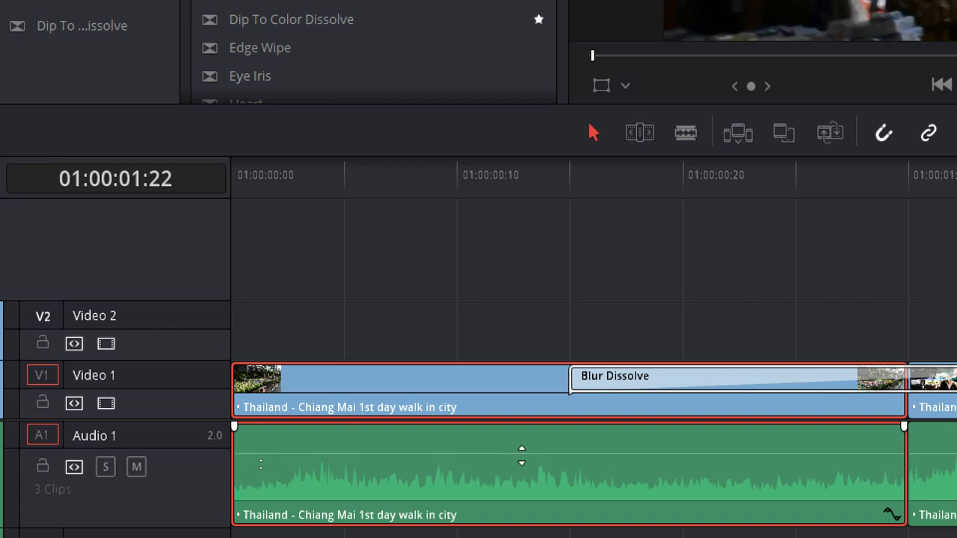
pyautogui.moveTo(482, 455); pyautogui.dragTo(500, 449)
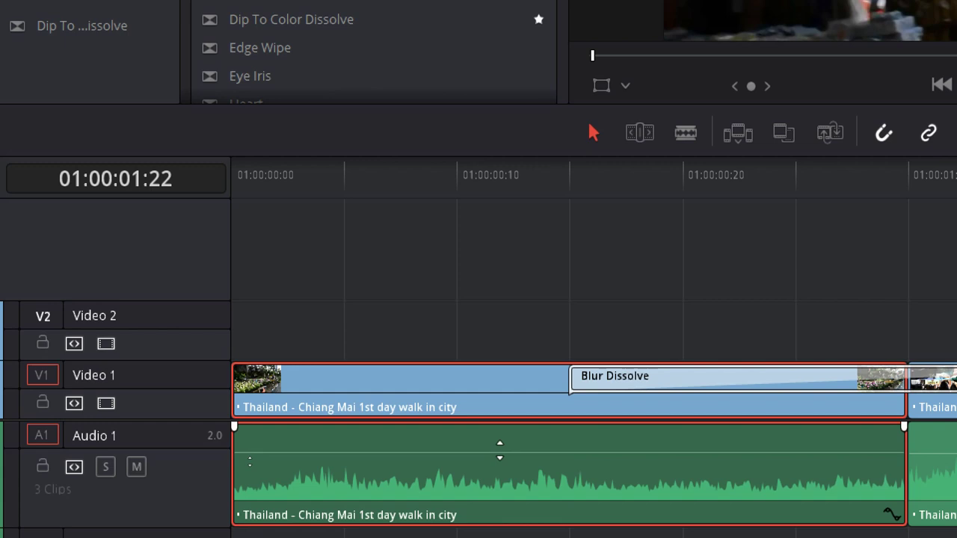
# Add three volume keyframes to the clip and pull the middle one down to -18 dB
pyautogui.keyDown('alt'); pyautogui.click(345, 452); pyautogui.keyUp('alt')
pyautogui.keyDown('alt'); pyautogui.click(615, 452); pyautogui.keyUp('alt')
pyautogui.keyDown('alt'); pyautogui.click(749, 452); pyautogui.keyUp('alt')
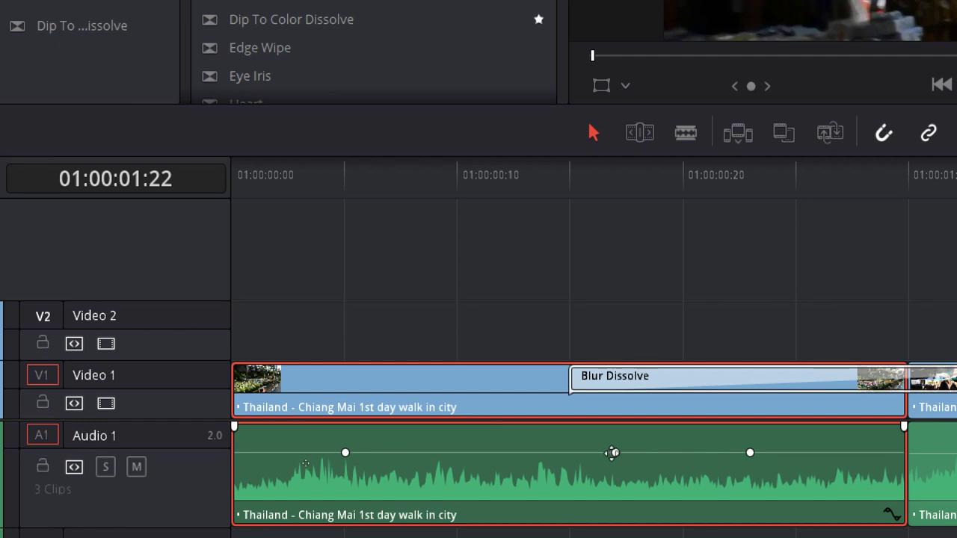
pyautogui.moveTo(617, 453); pyautogui.dragTo(571, 484)
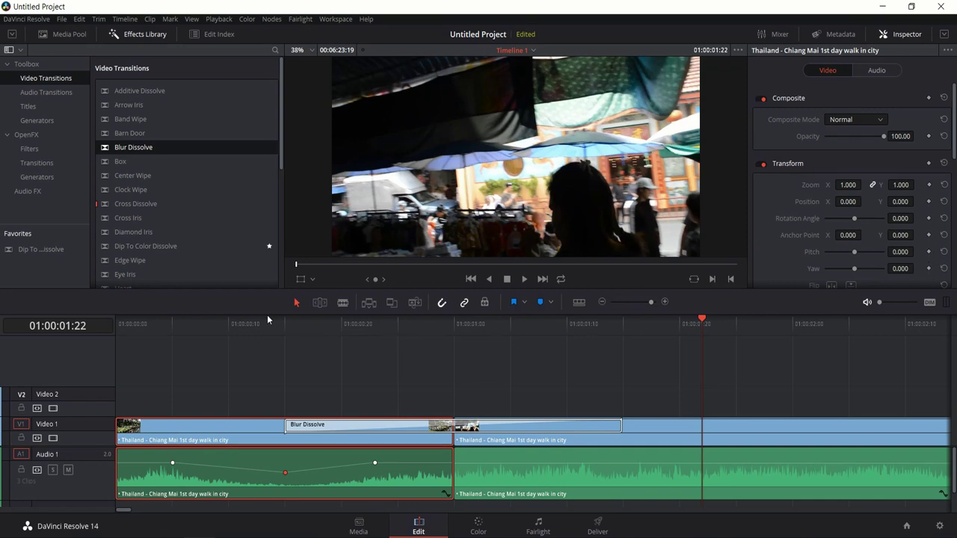
# Keyframe the first clip's Zoom to ramp up to 1.5 at 01:00:00:11, then show its Zoom X curve
pyautogui.click(216, 326)
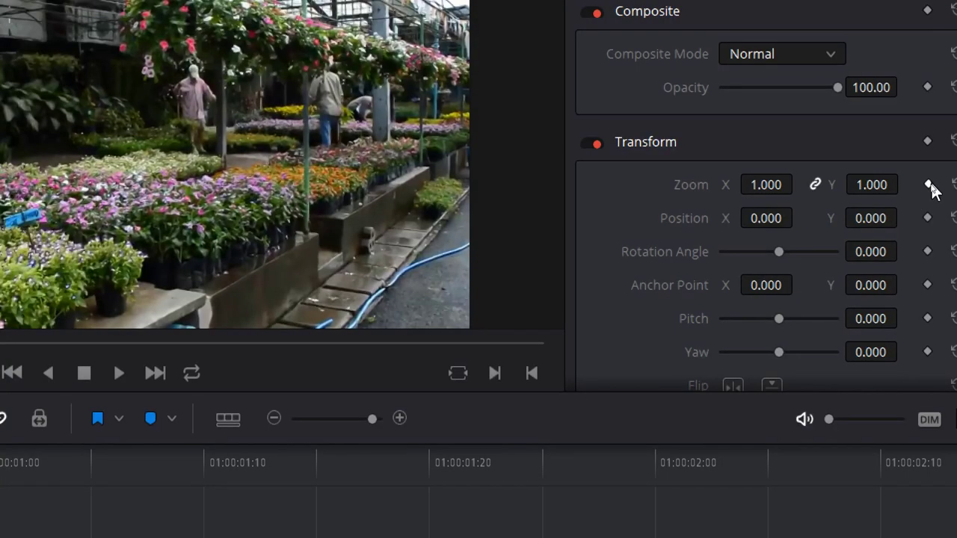
pyautogui.click(927, 184)
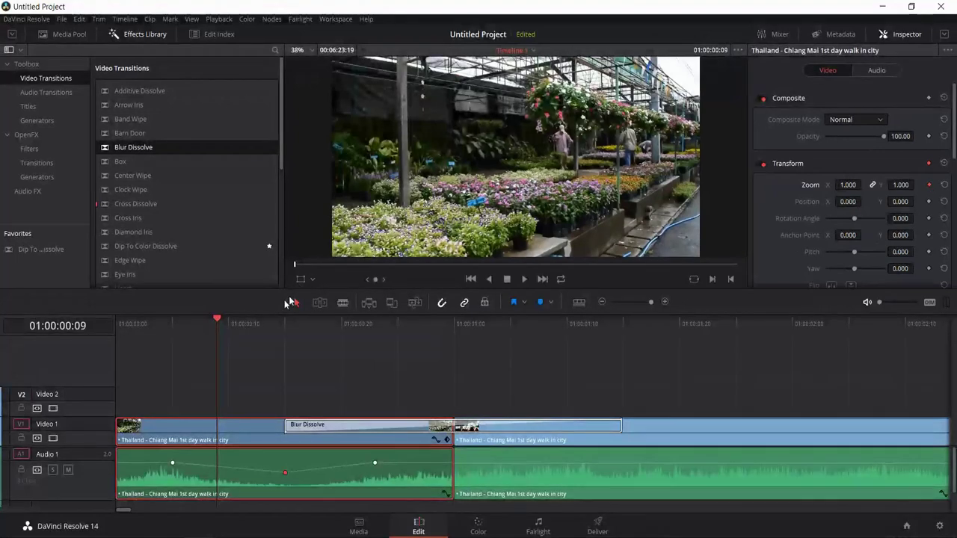
pyautogui.moveTo(219, 319); pyautogui.dragTo(239, 319)
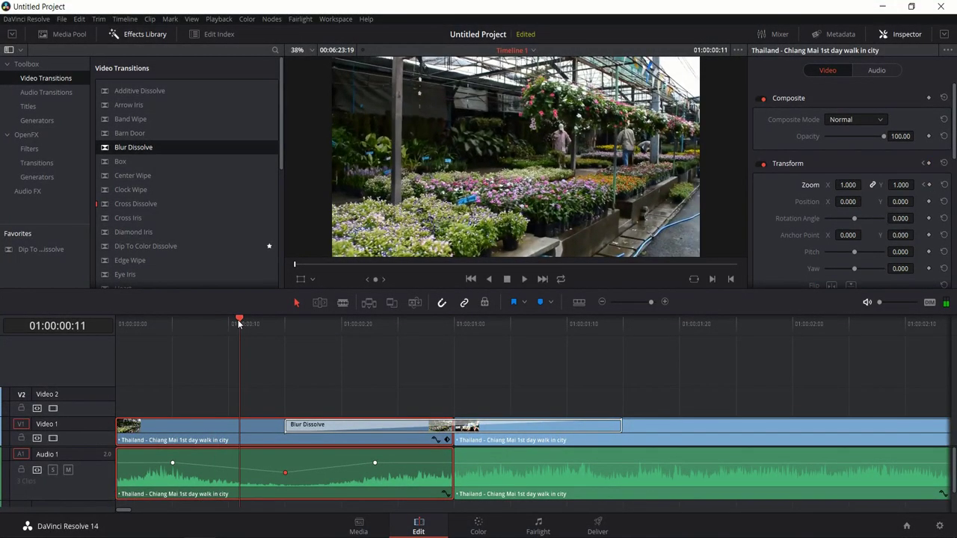
pyautogui.click(928, 187)
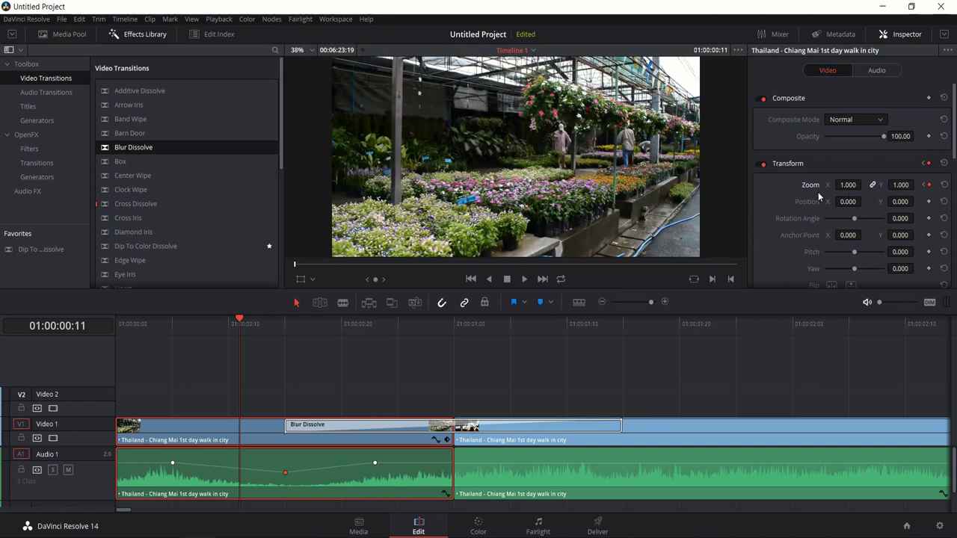
pyautogui.moveTo(847, 185); pyautogui.dragTo(873, 185)
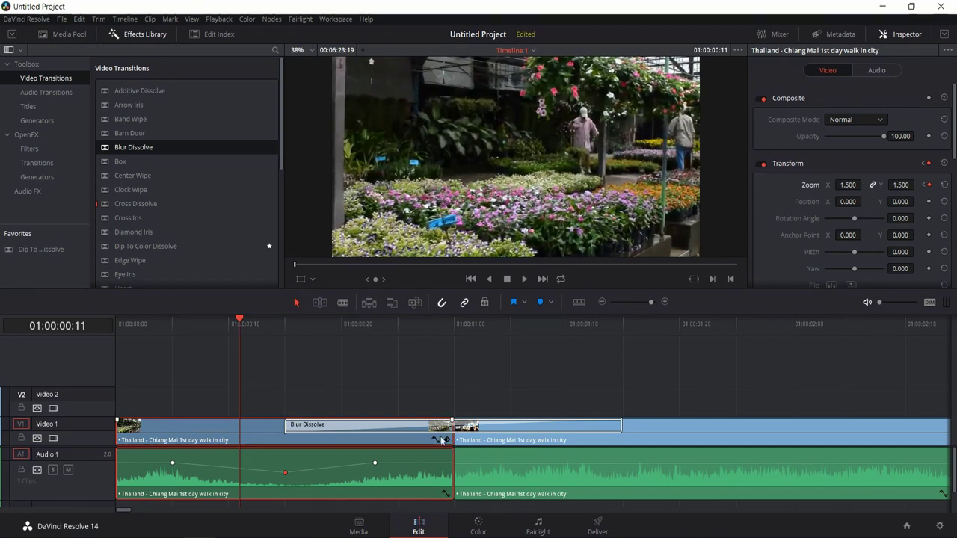
pyautogui.click(436, 441)
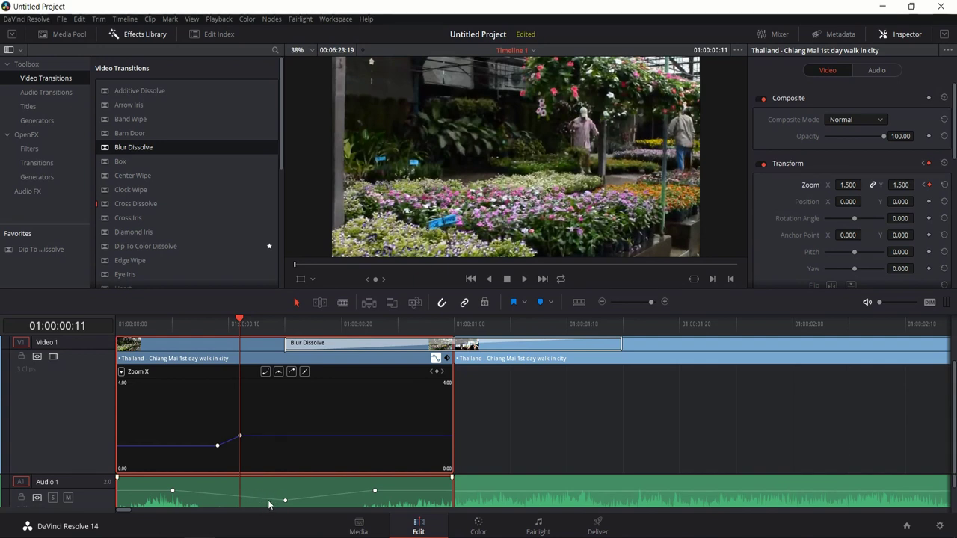
# Add two more Zoom X keyframes after frame 11 in the curve editor
pyautogui.scroll(1, 249, 420)
pyautogui.moveTo(218, 456)
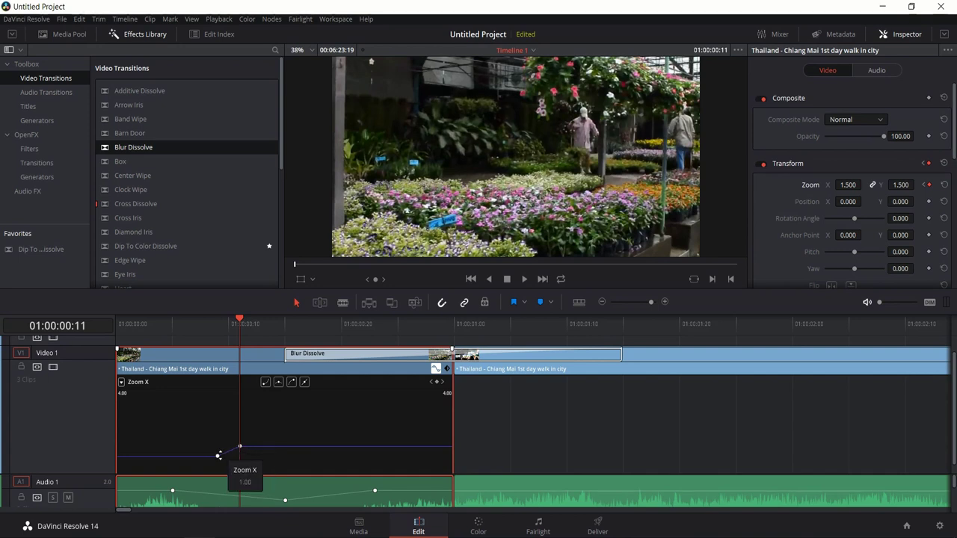
pyautogui.click(218, 333)
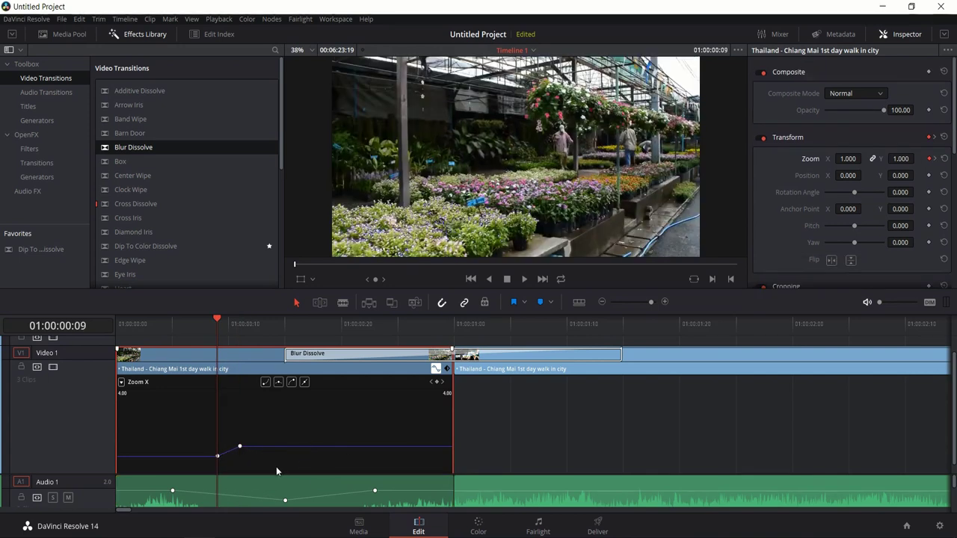
pyautogui.keyDown('alt'); pyautogui.click(294, 447); pyautogui.keyUp('alt')
pyautogui.keyDown('alt'); pyautogui.click(342, 446); pyautogui.keyUp('alt')
# Make the new keyframe Bezier, bend the zoom curve into an S-shaped ease, and review frames 5 to 9
pyautogui.click(296, 446)
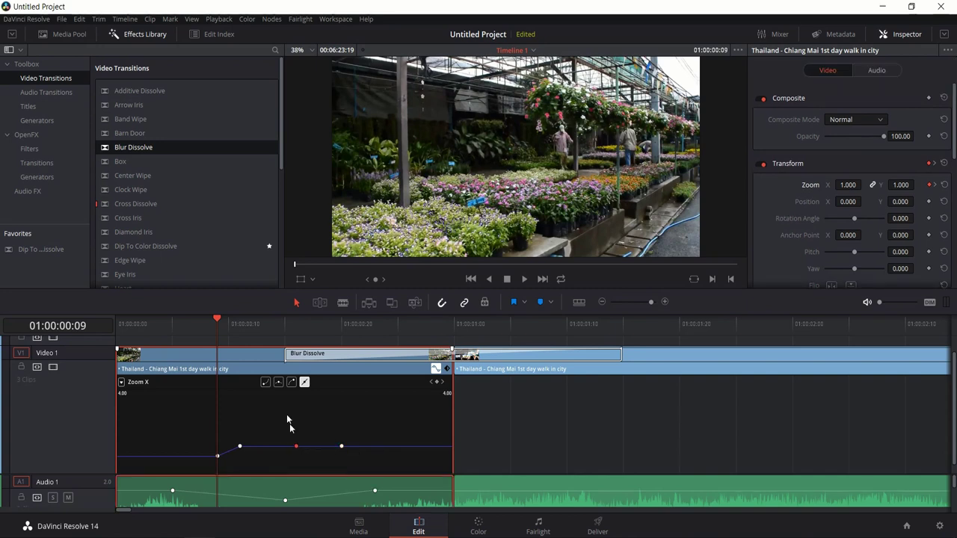
pyautogui.click(278, 382)
pyautogui.moveTo(306, 446)
pyautogui.mouseDown()
pyautogui.moveTo(312, 440)
pyautogui.moveTo(297, 446)
pyautogui.mouseUp()
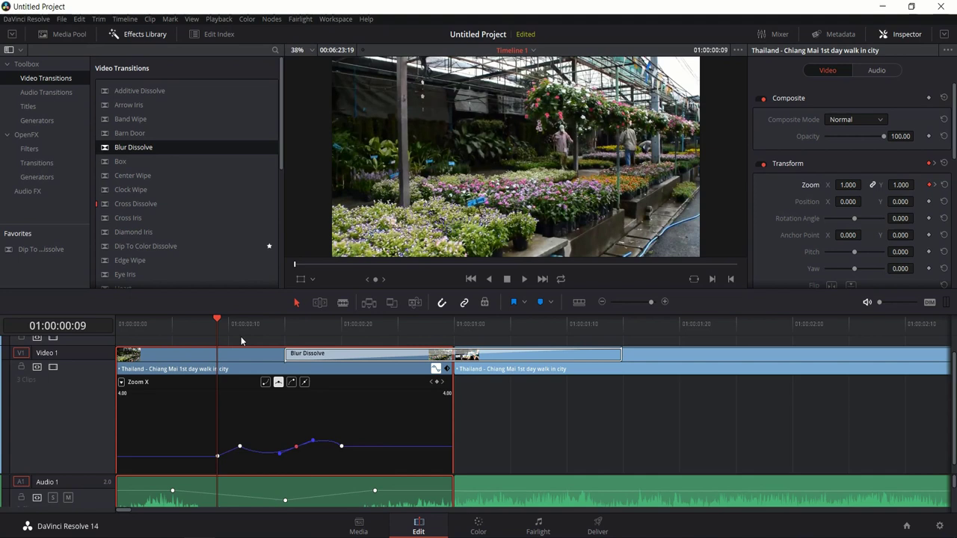
pyautogui.click(172, 326)
pyautogui.press('Right')
pyautogui.press('Right')
pyautogui.press('Right')
pyautogui.press('Right')
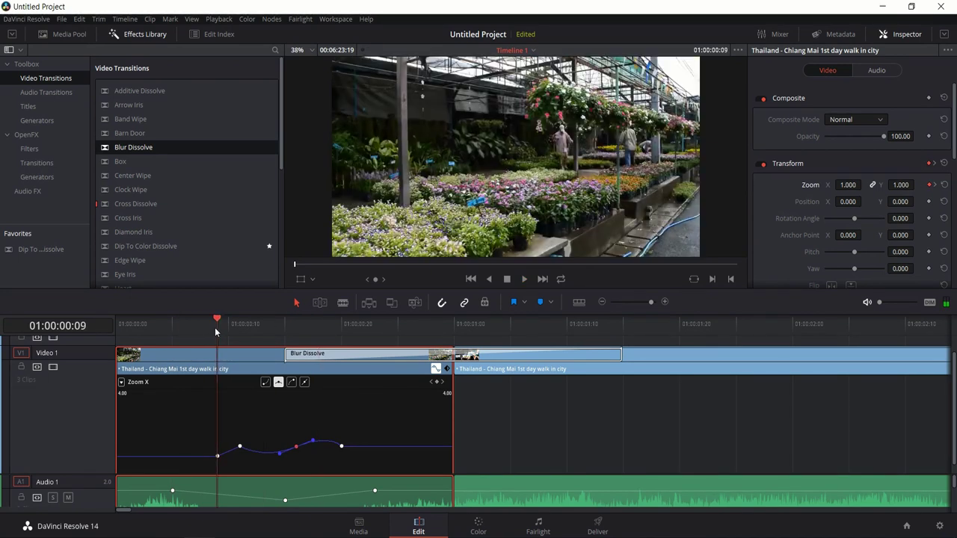
pyautogui.press('space')
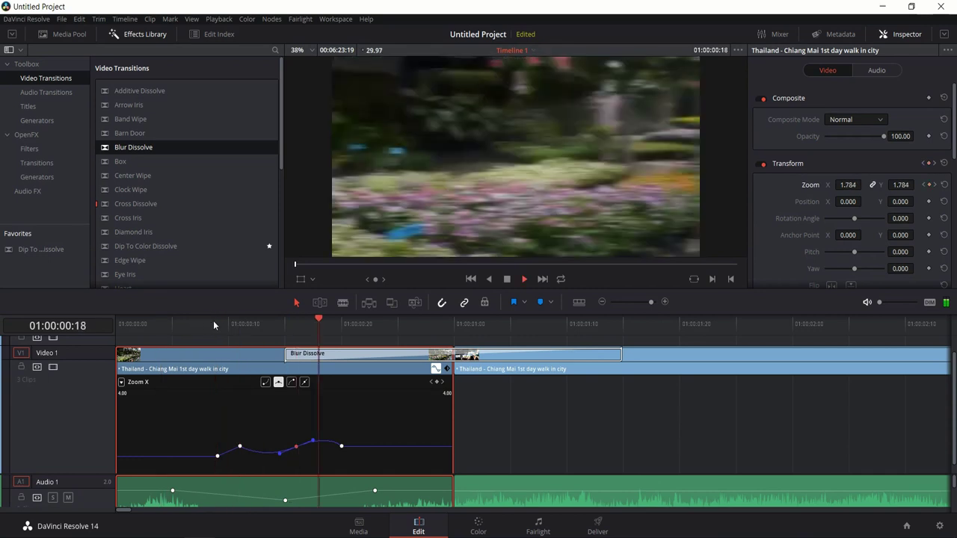
pyautogui.press('space')
pyautogui.moveTo(281, 444)
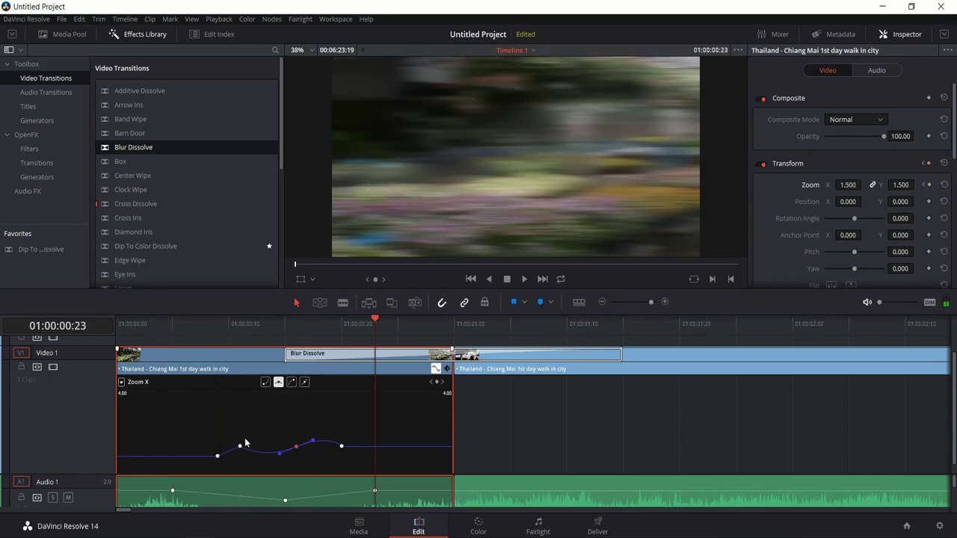
pyautogui.click(298, 446)
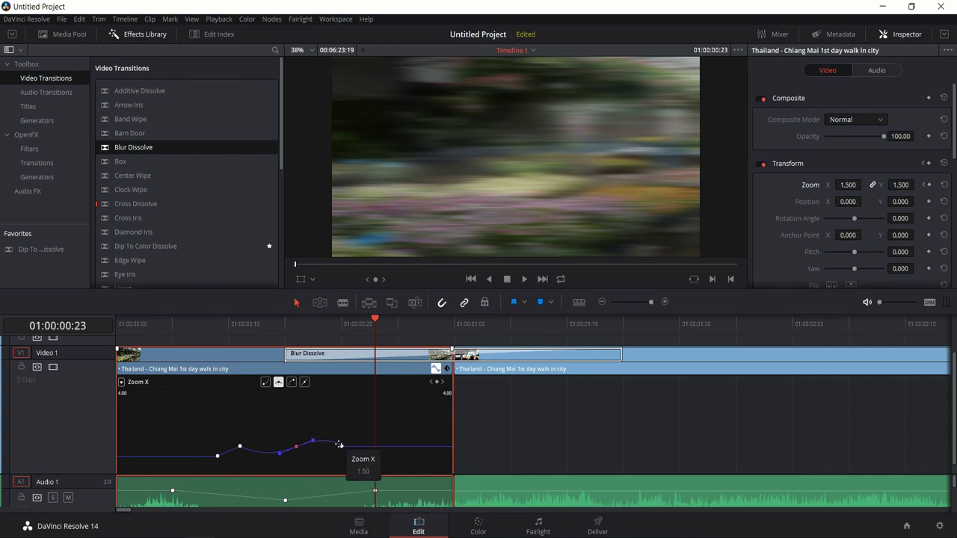
pyautogui.press('Left')
pyautogui.press('Left')
pyautogui.press('Left')
pyautogui.press('Left')
pyautogui.press('Left')
pyautogui.press('Left')
pyautogui.press('Left')
pyautogui.press('Left')
pyautogui.press('Left')
pyautogui.press('Left')
pyautogui.press('Left')
pyautogui.press('Left')
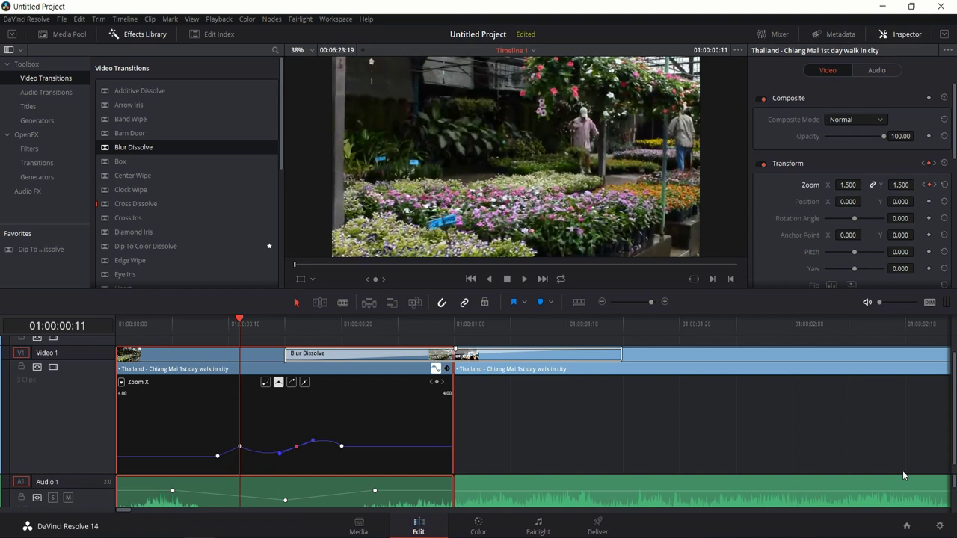
pyautogui.press('Left')
pyautogui.press('Left')
pyautogui.press('Left')
pyautogui.press('Right')
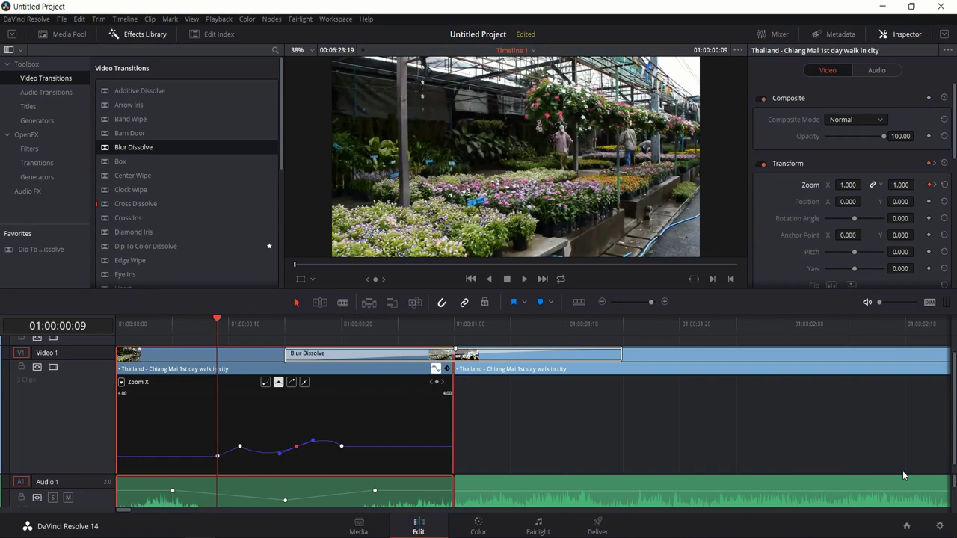
pyautogui.press('Right')
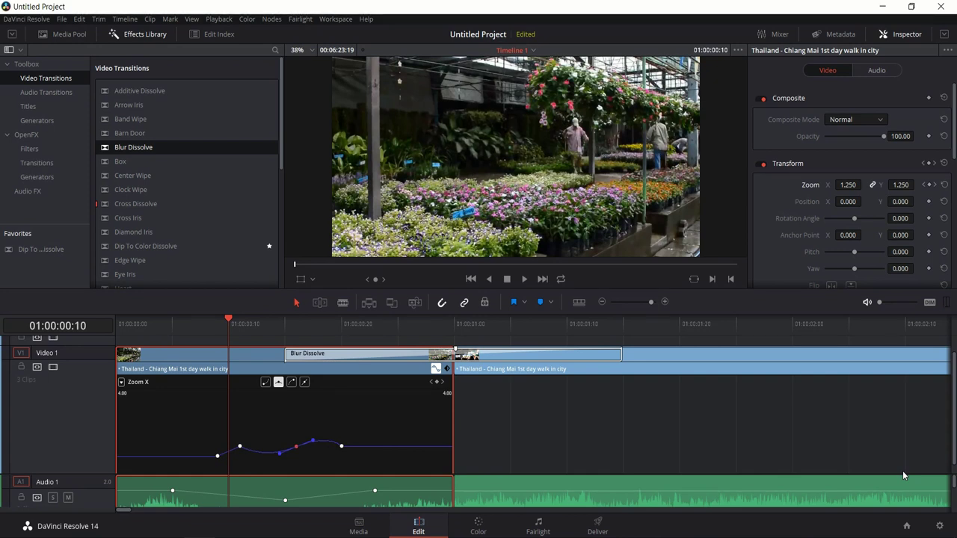
pyautogui.press('Right')
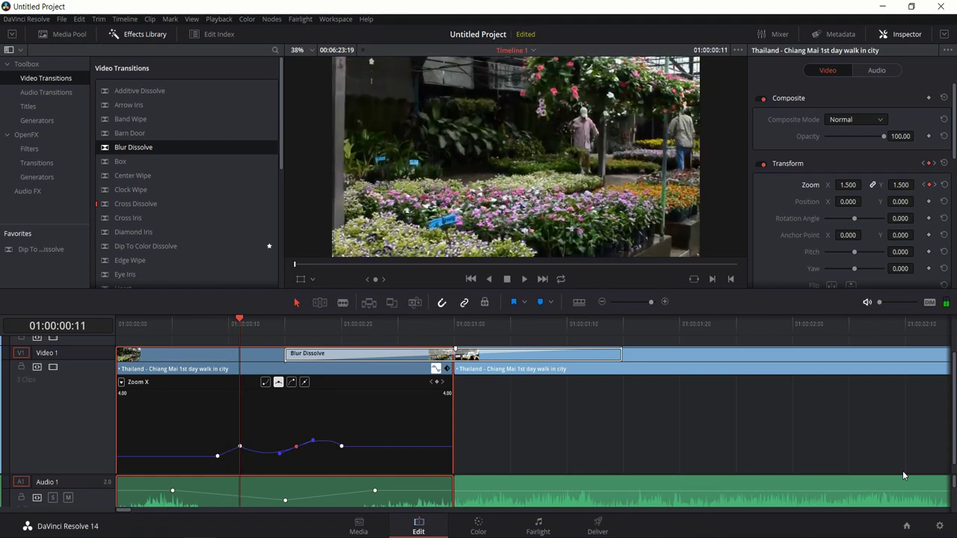
pyautogui.press('Right')
pyautogui.press('Right')
pyautogui.press('Right')
pyautogui.press('Right')
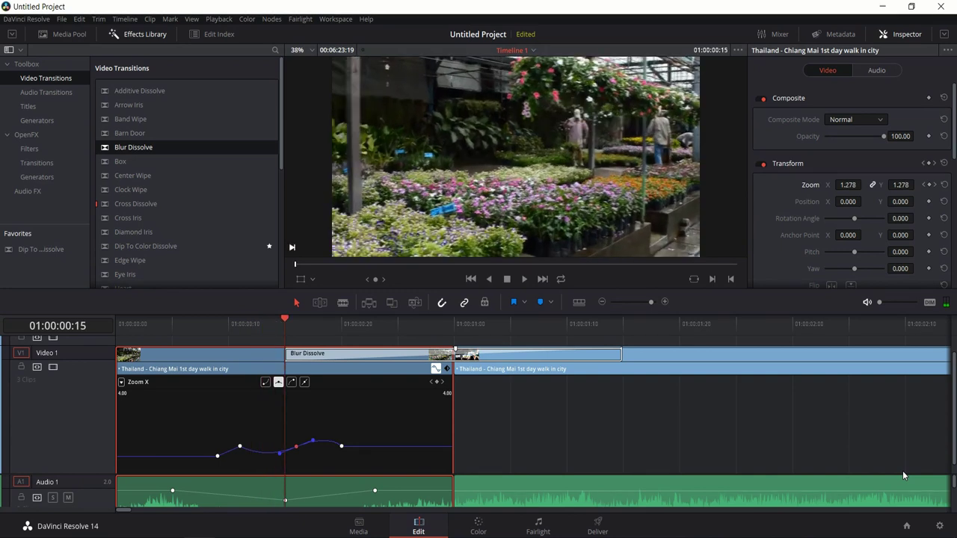
pyautogui.press('Right')
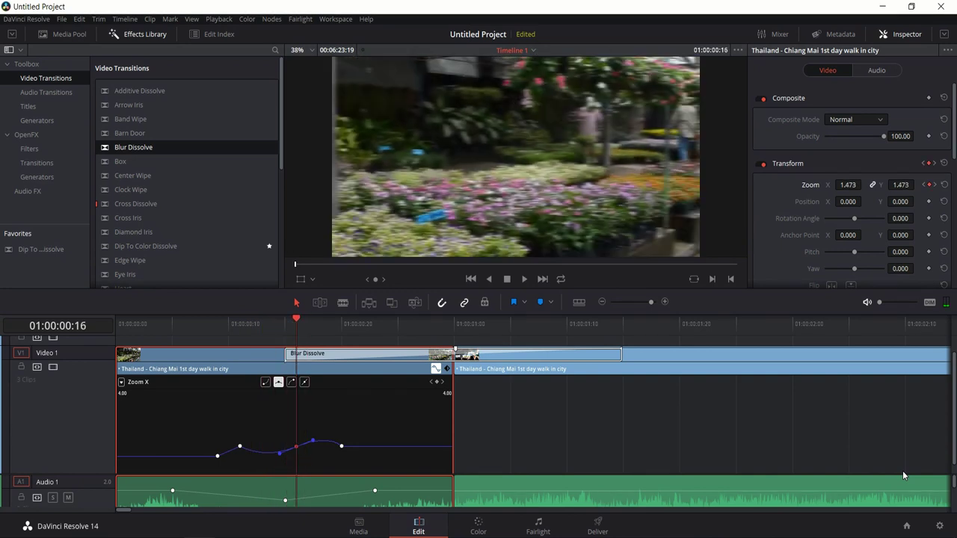
pyautogui.press('Right')
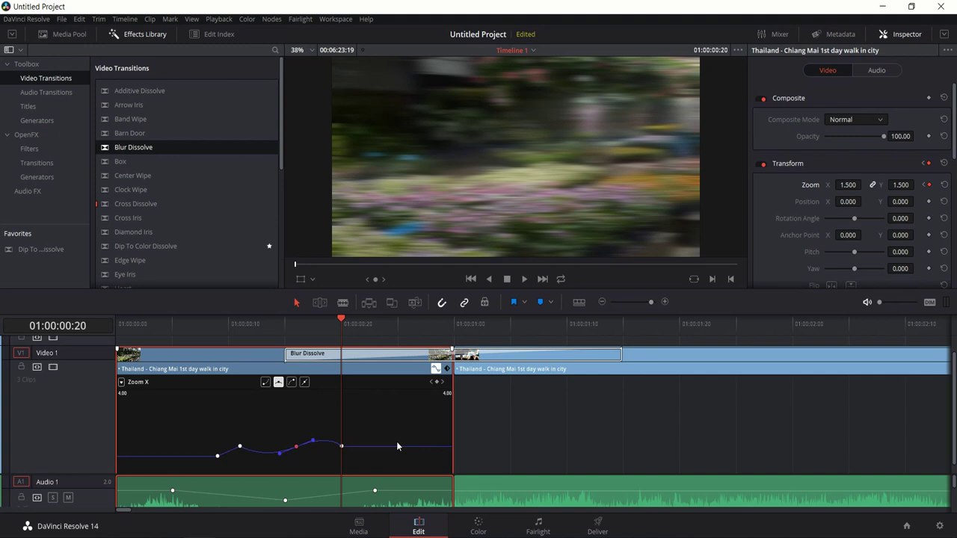
pyautogui.press('space')
pyautogui.press('space')
# Zoom out the timeline and add a Video 2 track above Video 1
pyautogui.click(641, 302)
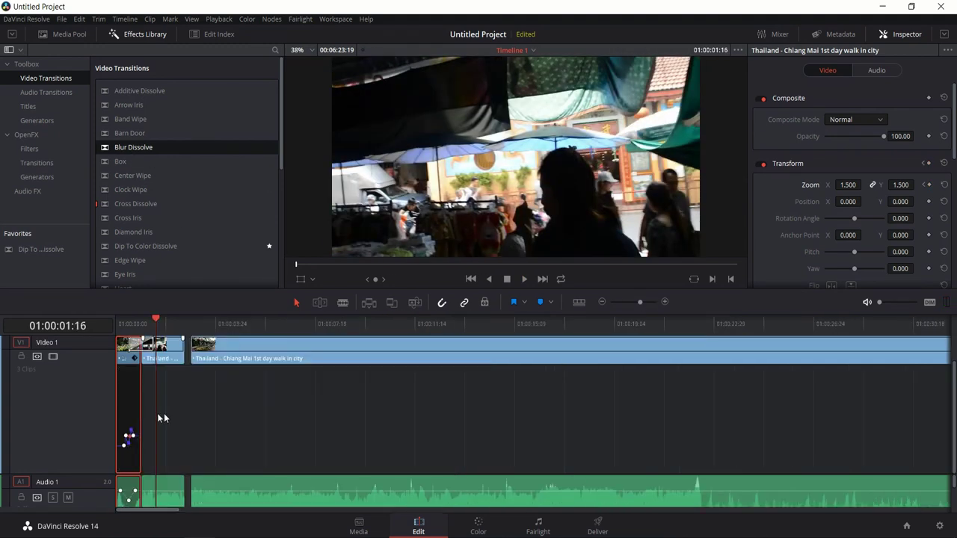
pyautogui.rightClick(59, 362)
pyautogui.click(90, 374)
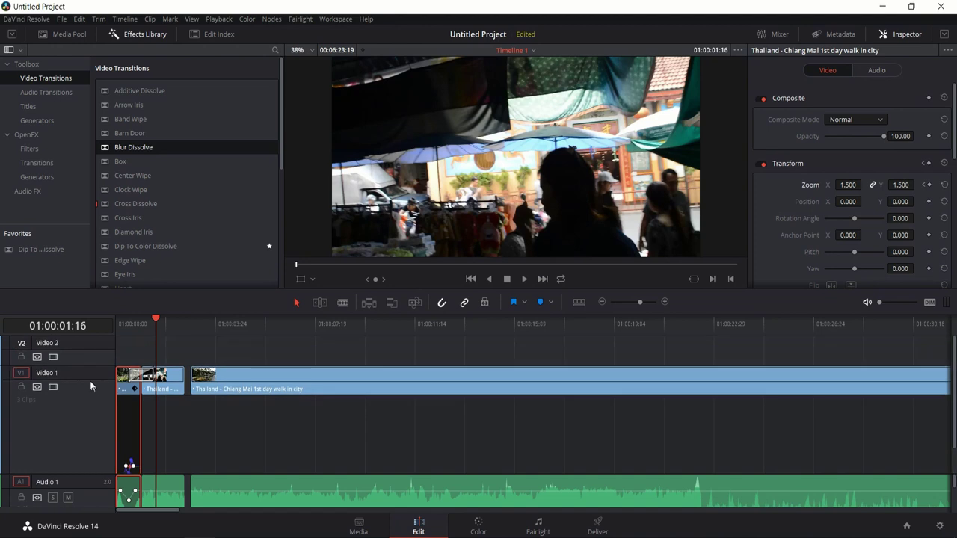
# Place a Text title clip on Video 2 and select it for editing
pyautogui.click(38, 106)
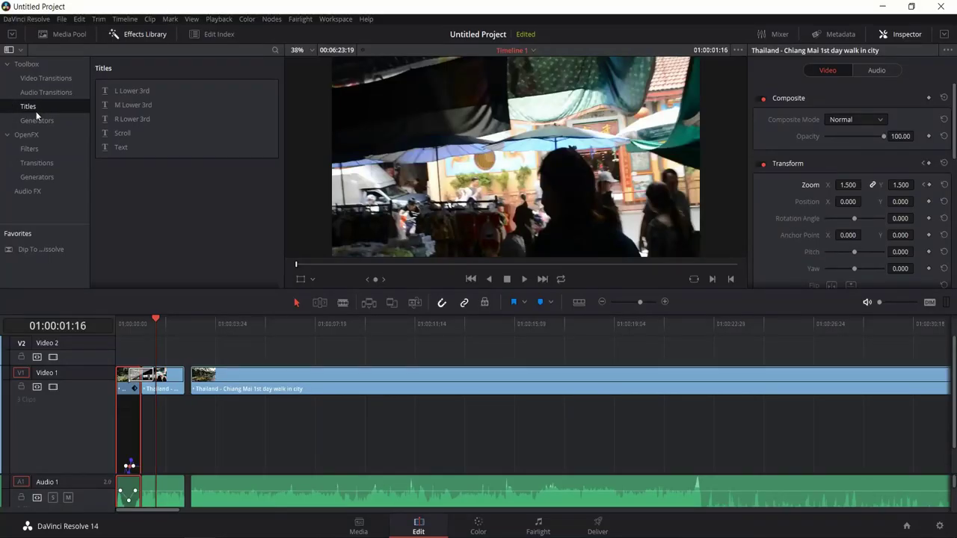
pyautogui.moveTo(127, 150); pyautogui.dragTo(255, 358)
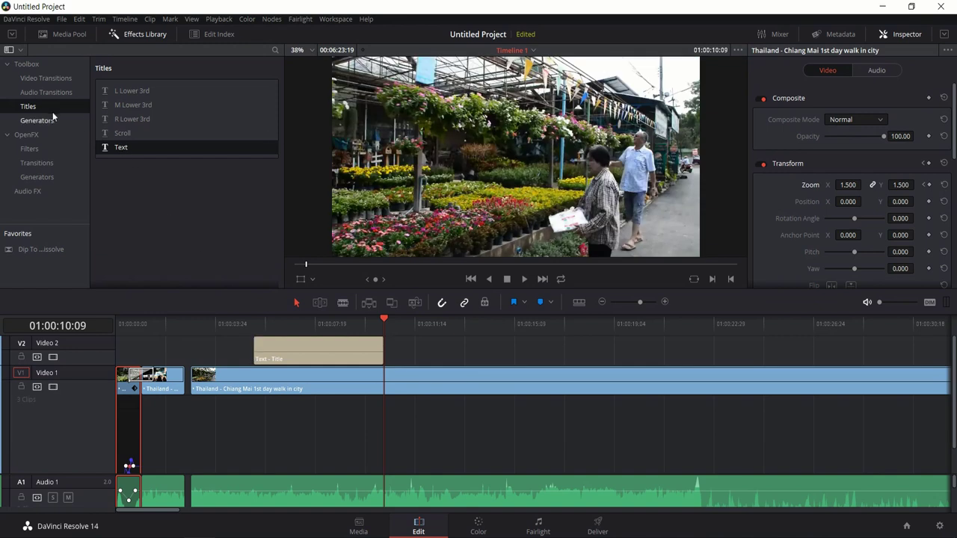
pyautogui.click(277, 324)
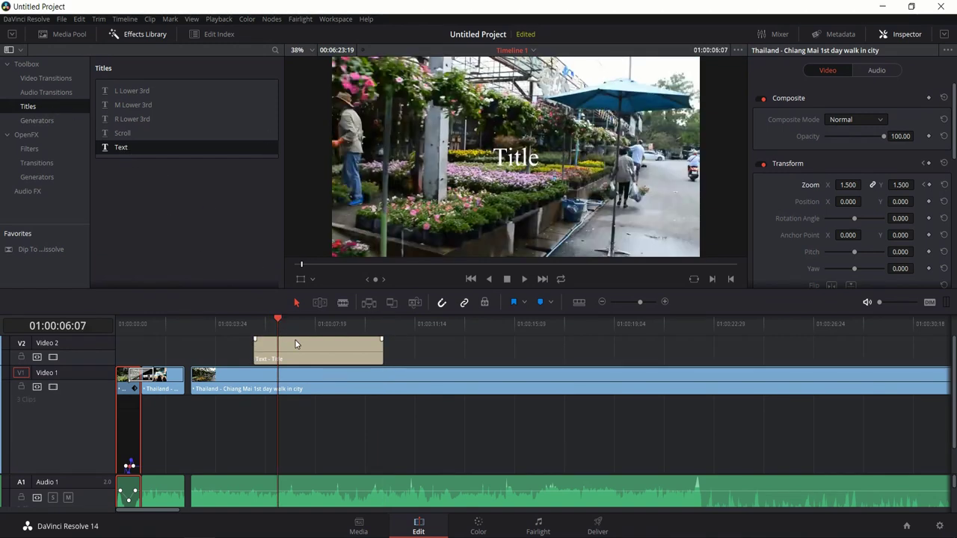
pyautogui.click(343, 348)
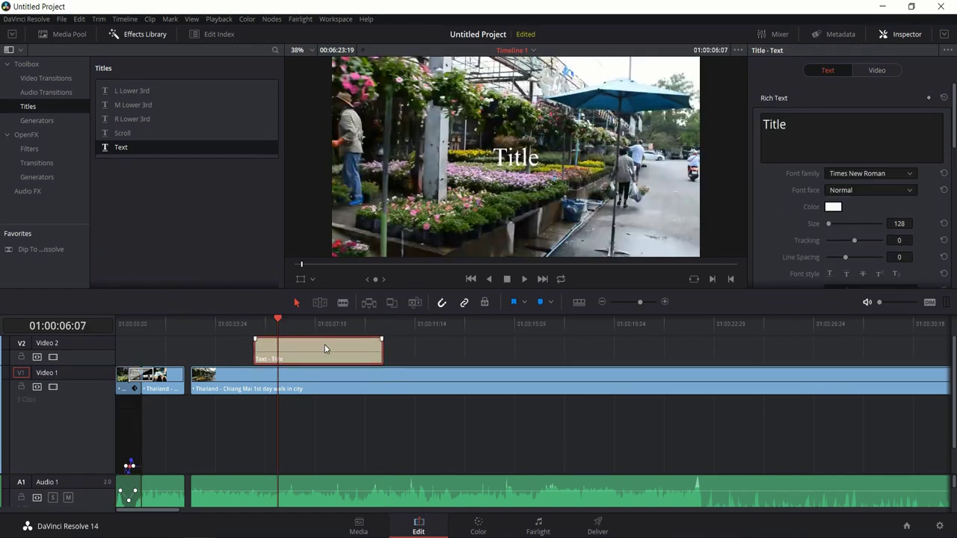
# Change the title text to 'Tutorial Video' in the Centaur font
pyautogui.doubleClick(778, 125)
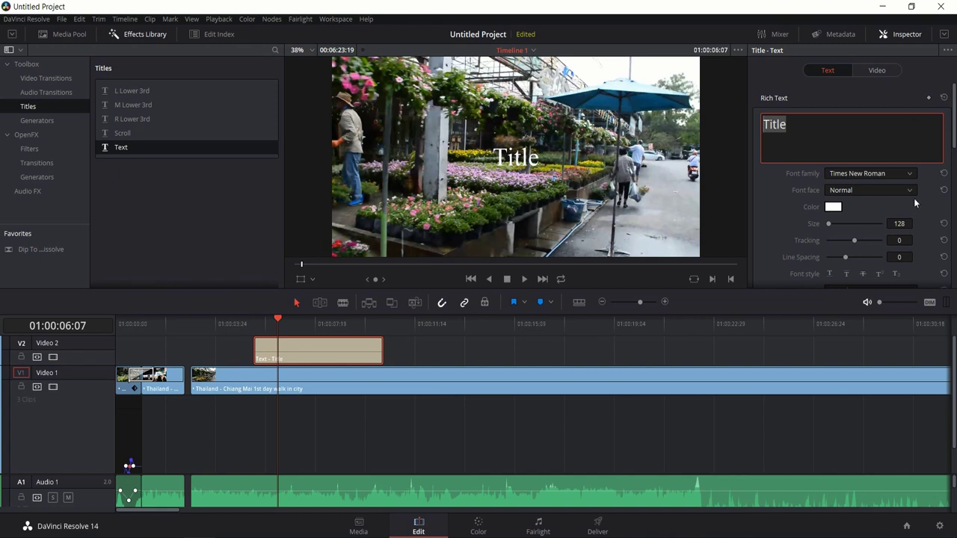
pyautogui.write('Tutorial Vi')
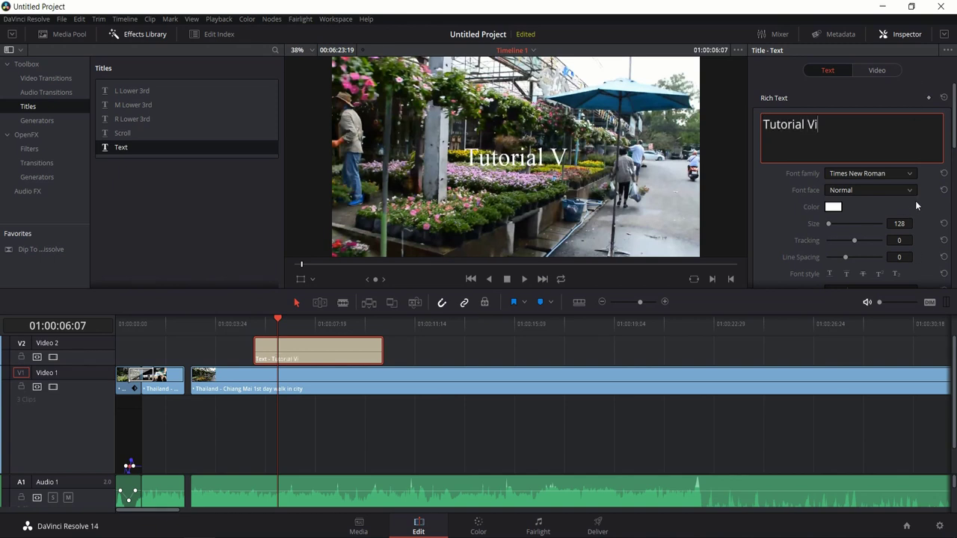
pyautogui.write('deo')
pyautogui.click(902, 174)
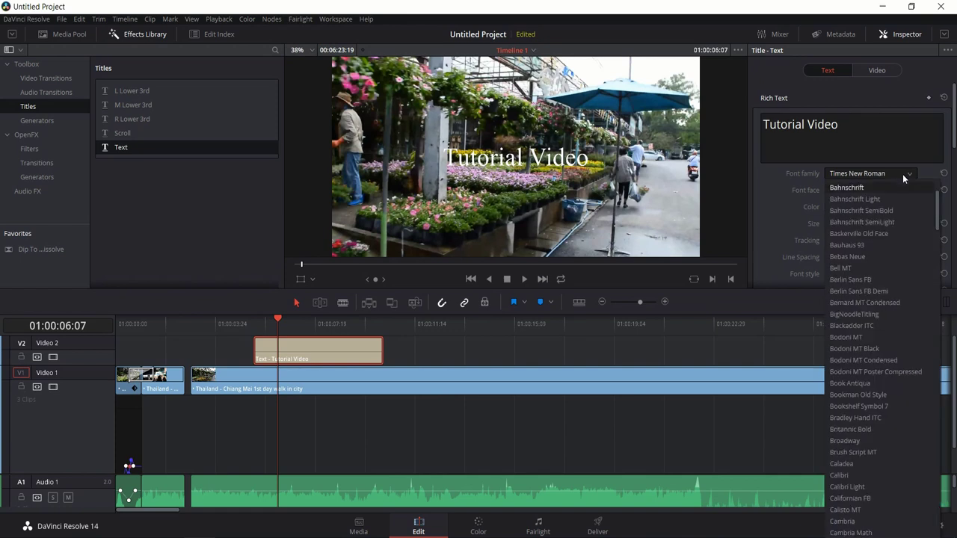
pyautogui.scroll(-7, 894, 214)
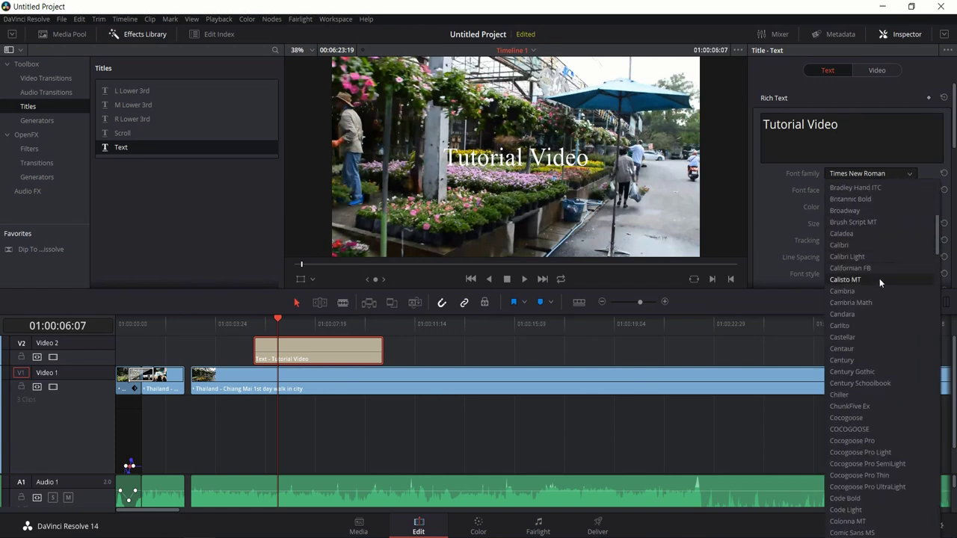
pyautogui.click(873, 347)
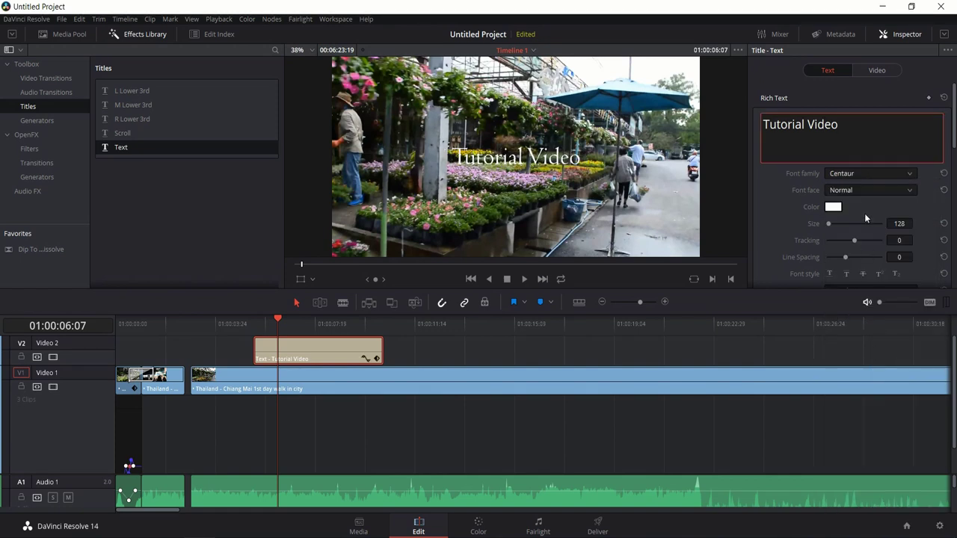
pyautogui.click(792, 223)
# Enlarge the title to size 282 and offset its drop shadow to 18, -28
pyautogui.moveTo(899, 223); pyautogui.dragTo(918, 213)
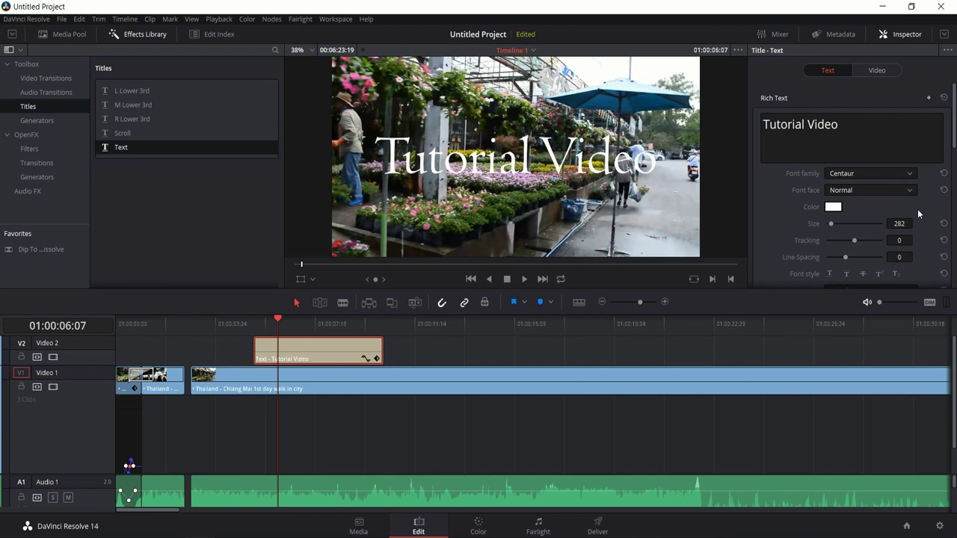
pyautogui.scroll(-8, 810, 231)
pyautogui.moveTo(848, 188); pyautogui.dragTo(916, 189)
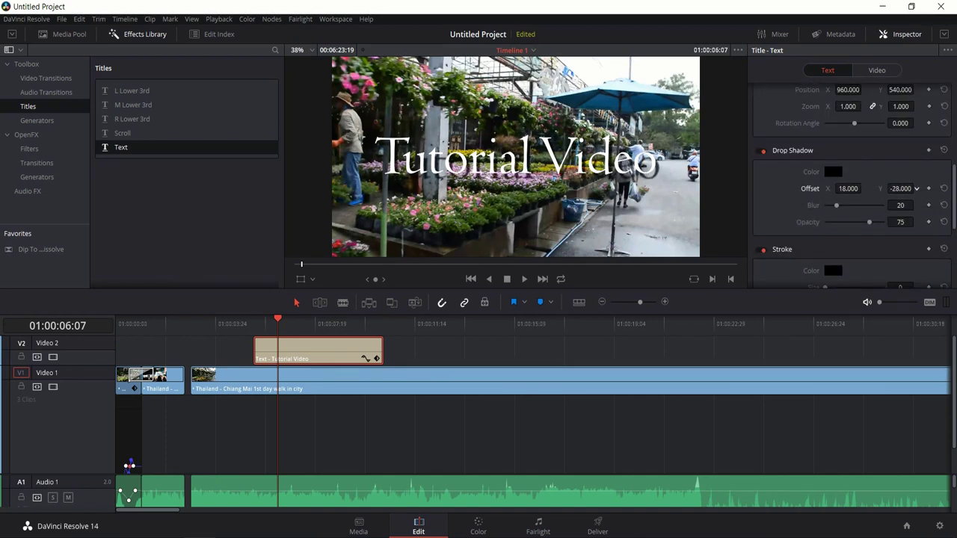
pyautogui.scroll(-5, 830, 150)
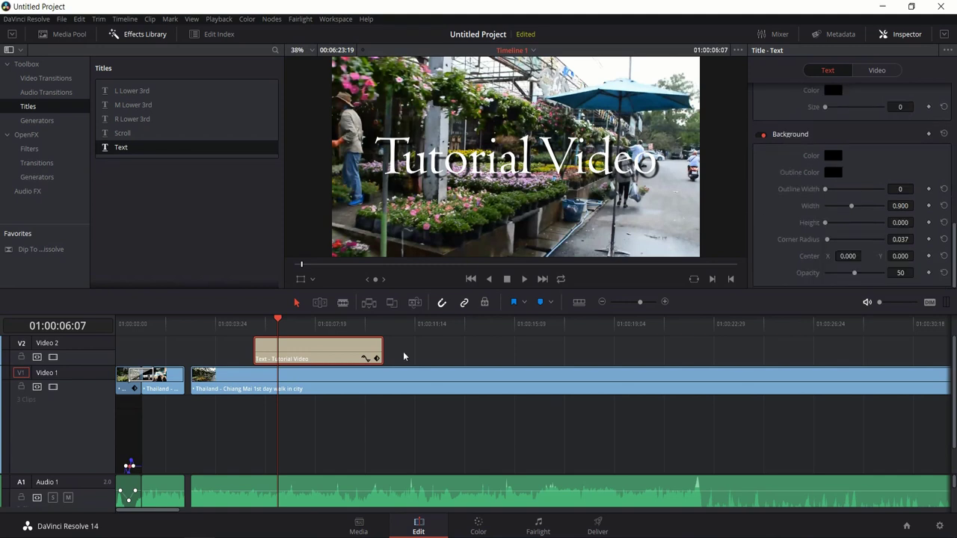
pyautogui.scroll(13, 830, 190)
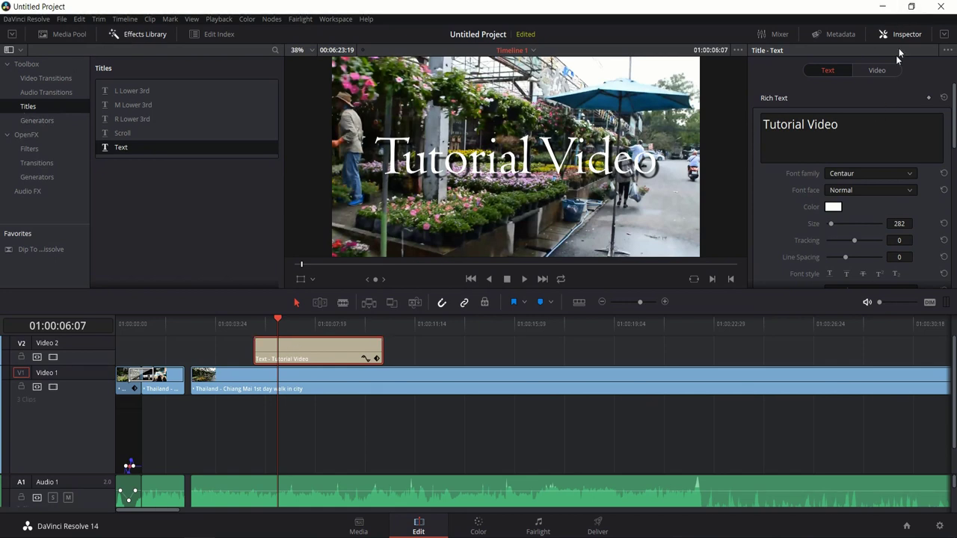
# Switch to the Color page and reposition the grading node in the node graph
pyautogui.click(478, 526)
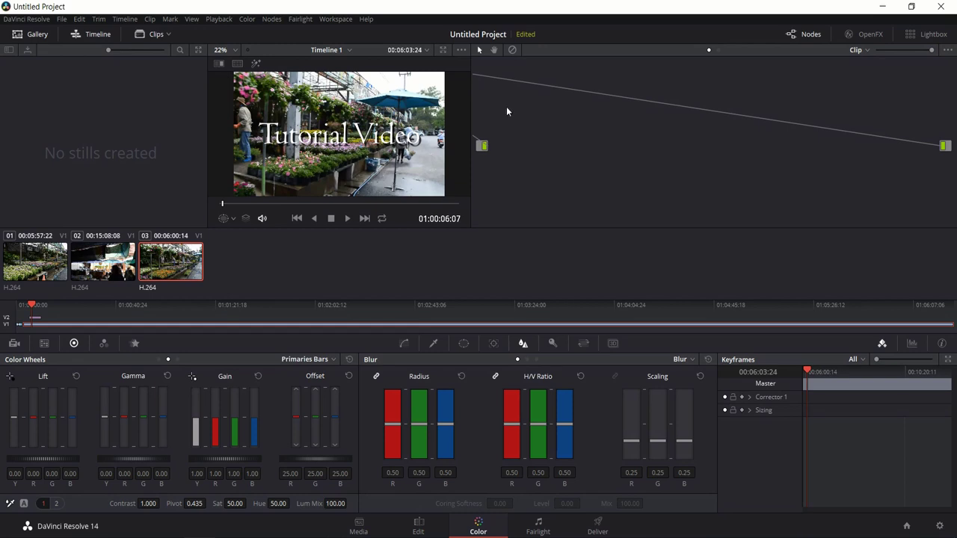
pyautogui.scroll(2, 557, 133)
pyautogui.moveTo(628, 168); pyautogui.dragTo(761, 193)
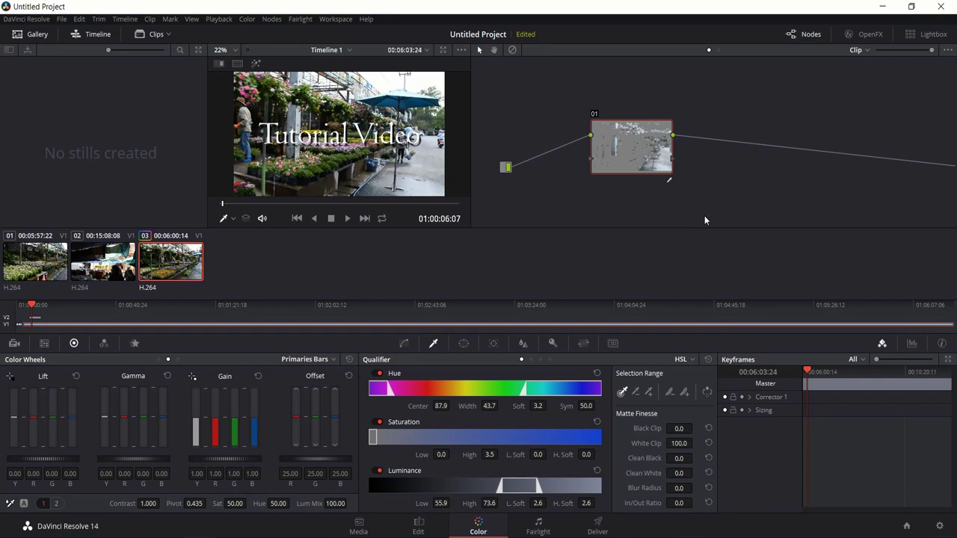
# Browse the Window, Qualifier and Curves palettes, then move to the Fairlight page
pyautogui.click(463, 343)
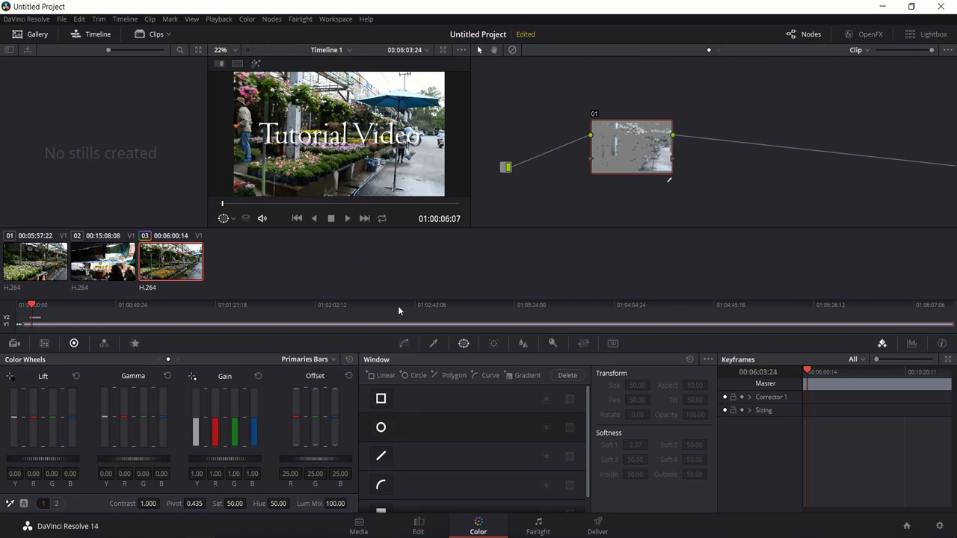
pyautogui.click(434, 345)
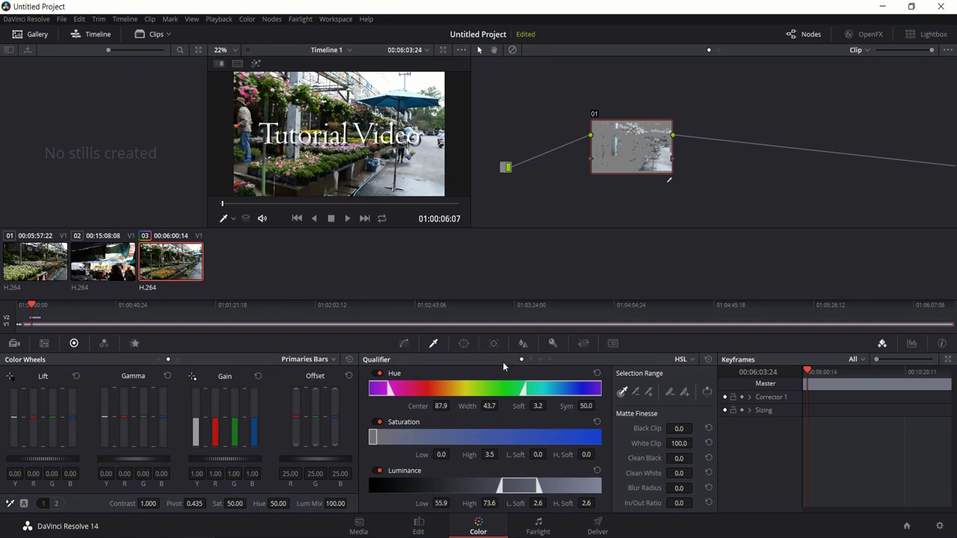
pyautogui.click(398, 348)
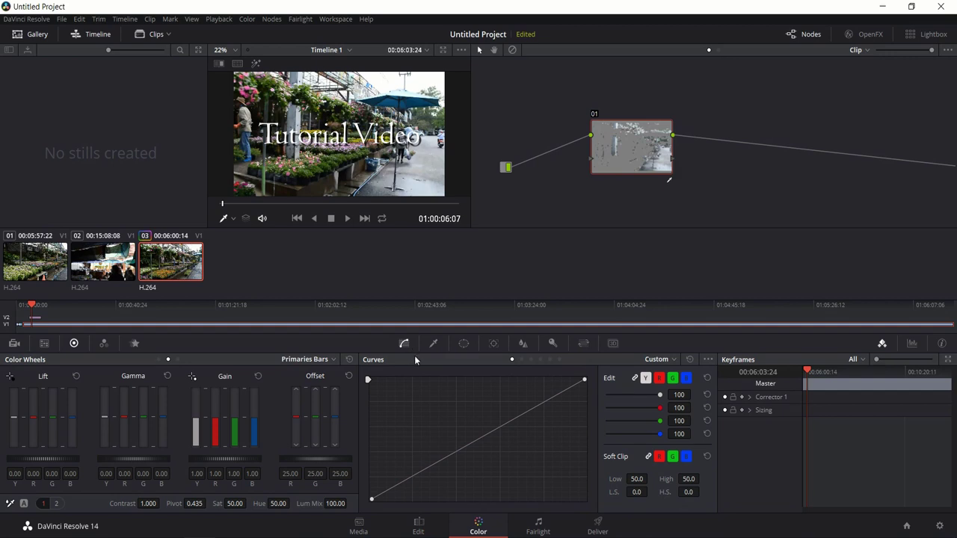
pyautogui.click(434, 343)
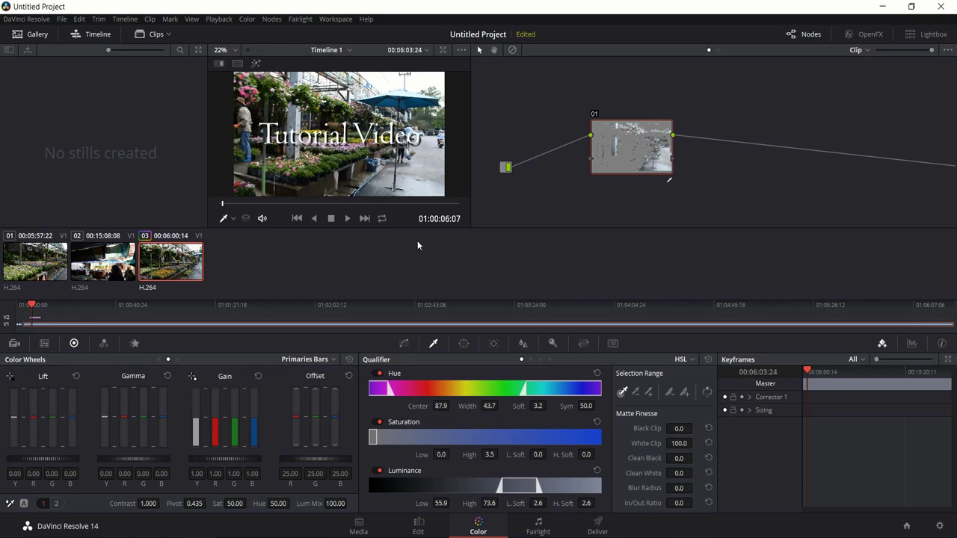
pyautogui.click(537, 527)
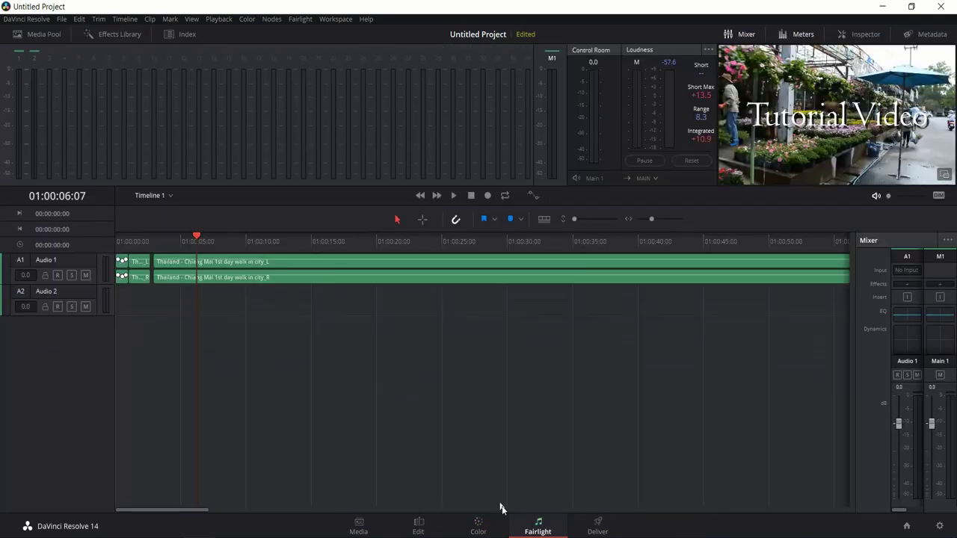
# Widen the Fairlight mixer to show the Audio 2 strip and browse A1's effect plug-ins without adding one
pyautogui.click(497, 532)
pyautogui.click(535, 528)
pyautogui.moveTo(855, 273); pyautogui.dragTo(748, 275)
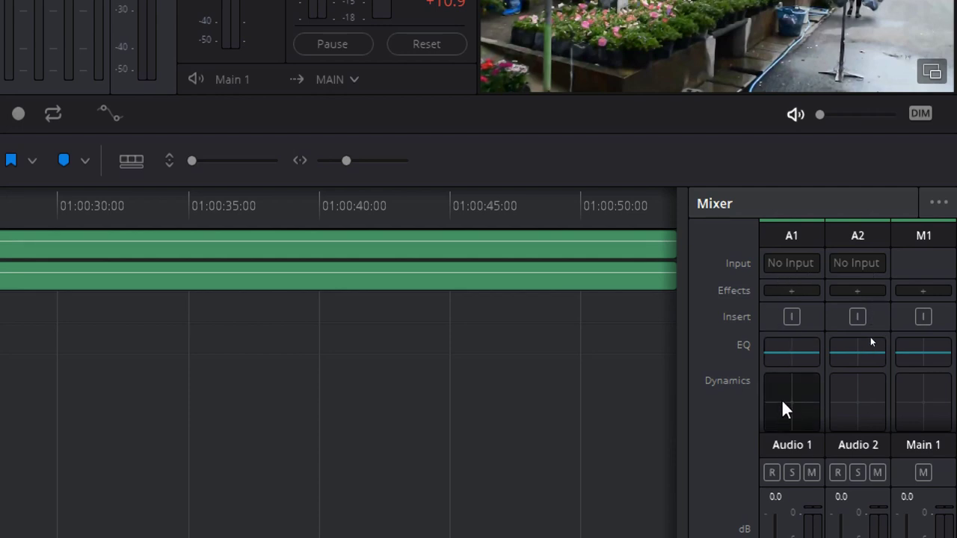
pyautogui.scroll(-3, 781, 402)
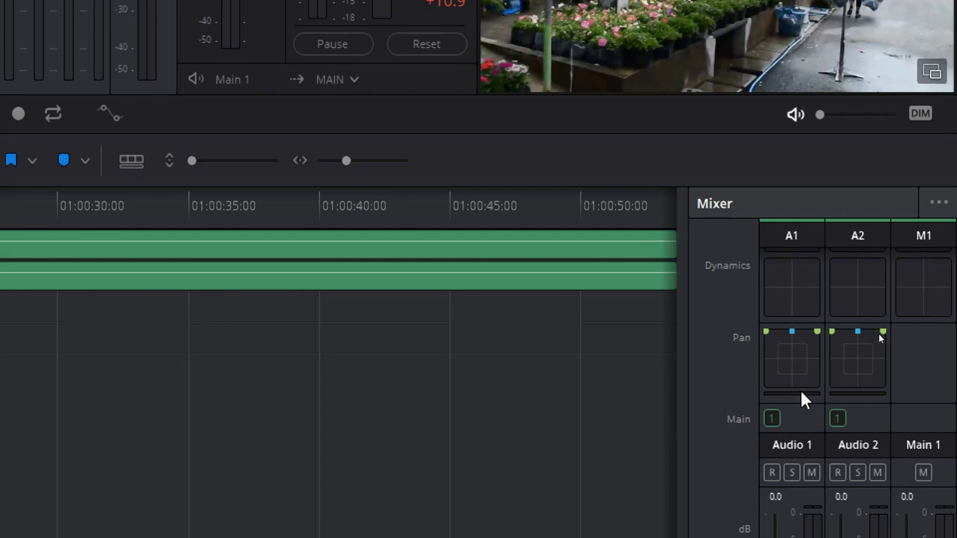
pyautogui.scroll(3, 801, 392)
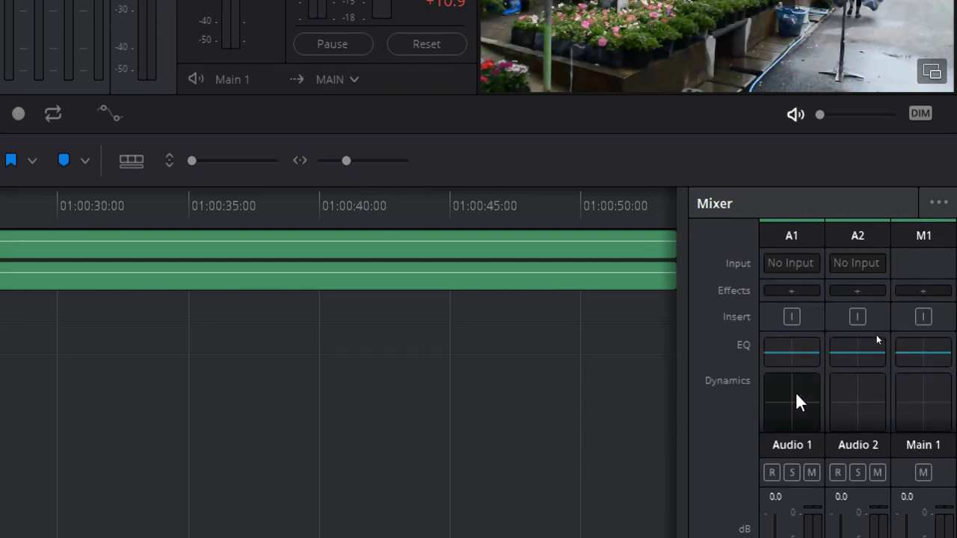
pyautogui.click(770, 290)
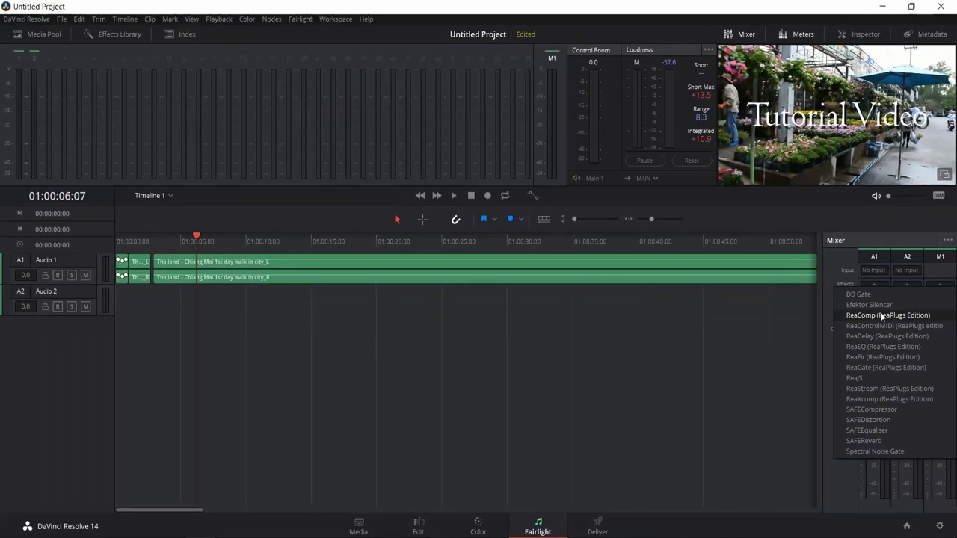
pyautogui.click(696, 426)
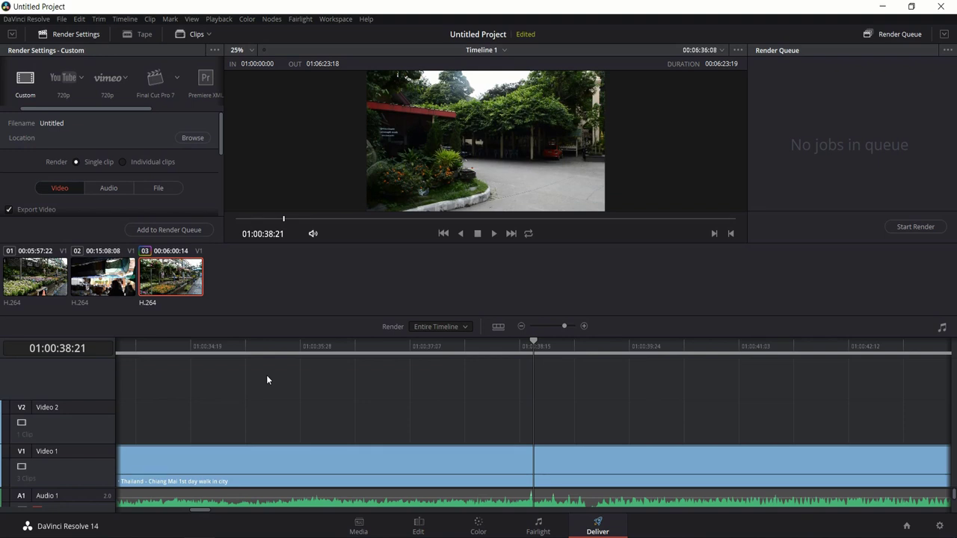
# Set the render range from the timeline start to an Out point at 01:00:02:20
pyautogui.hscroll(-15, 267, 375)
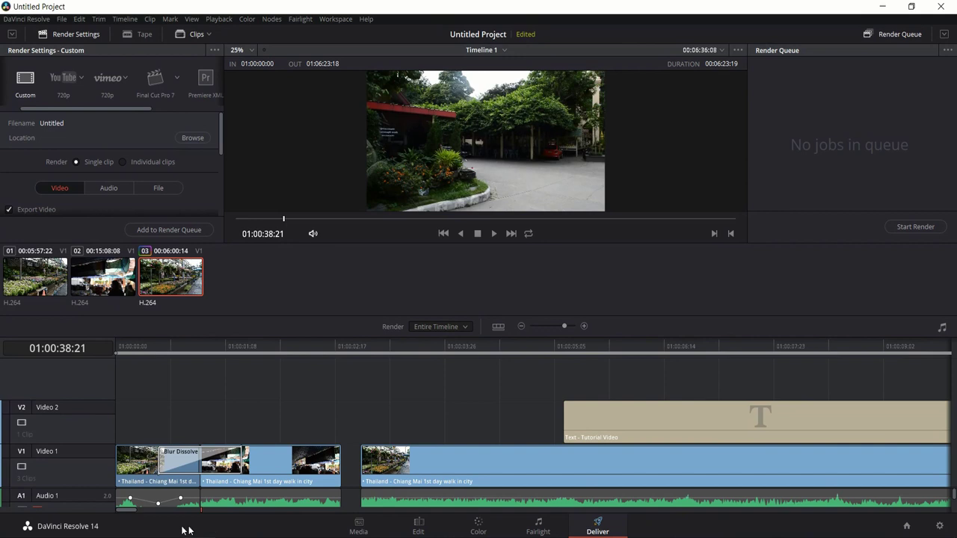
pyautogui.moveTo(130, 515); pyautogui.dragTo(934, 514)
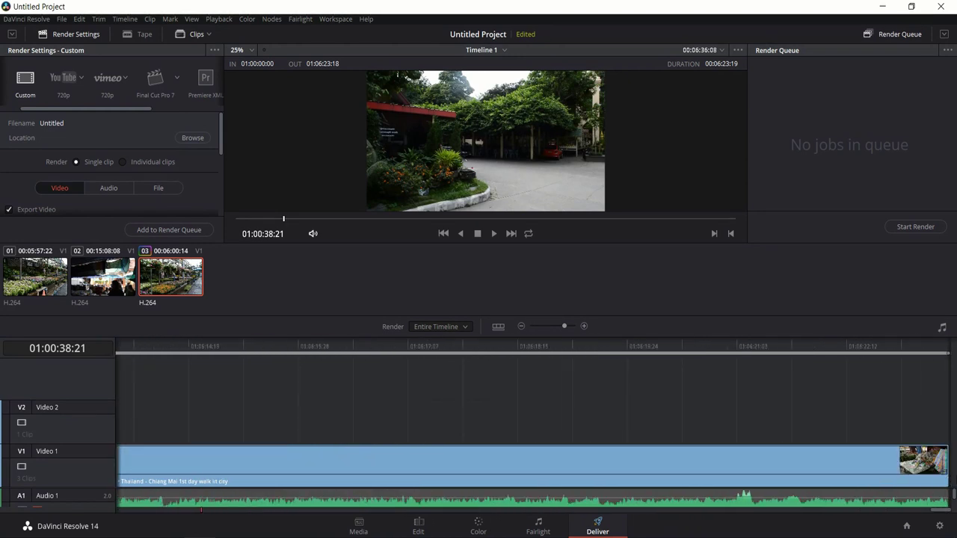
pyautogui.moveTo(934, 514); pyautogui.dragTo(130, 514)
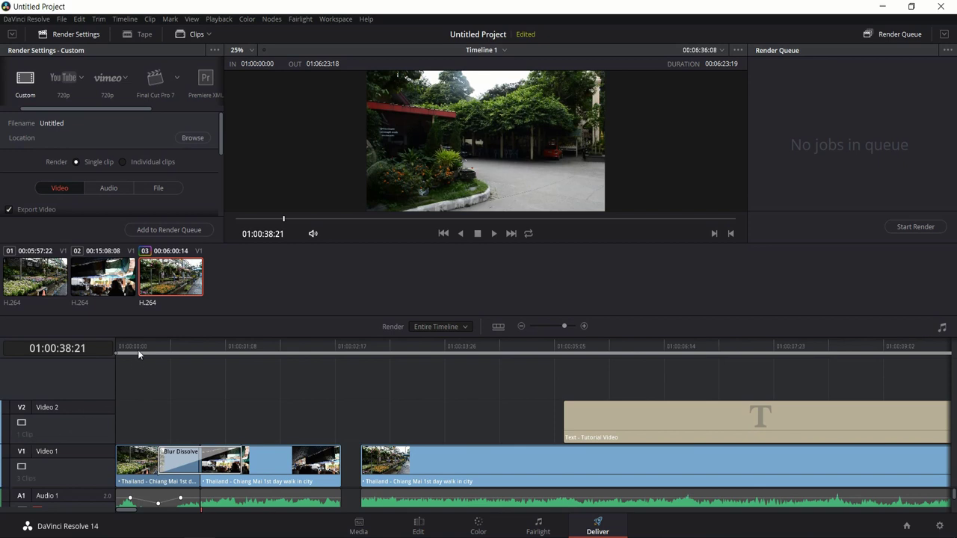
pyautogui.moveTo(137, 350); pyautogui.dragTo(103, 345)
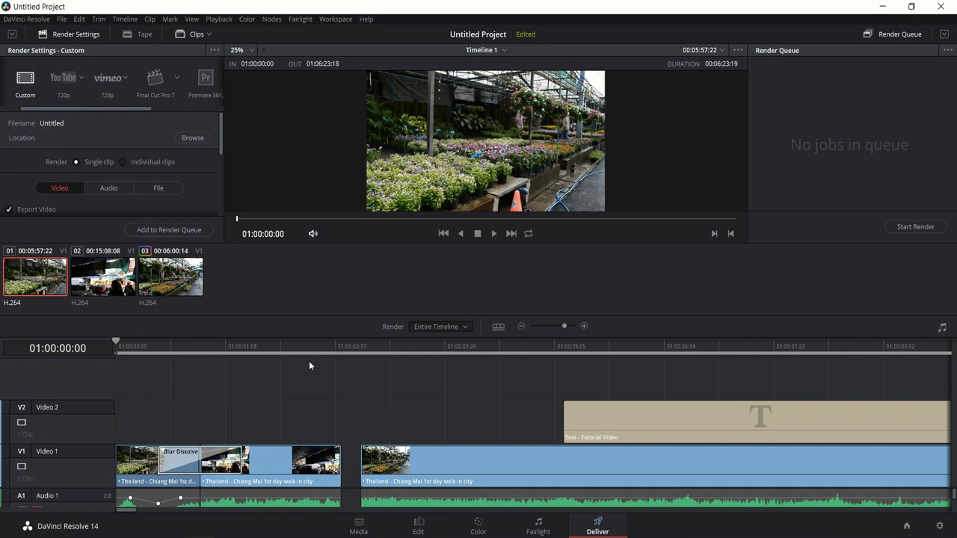
pyautogui.click(343, 346)
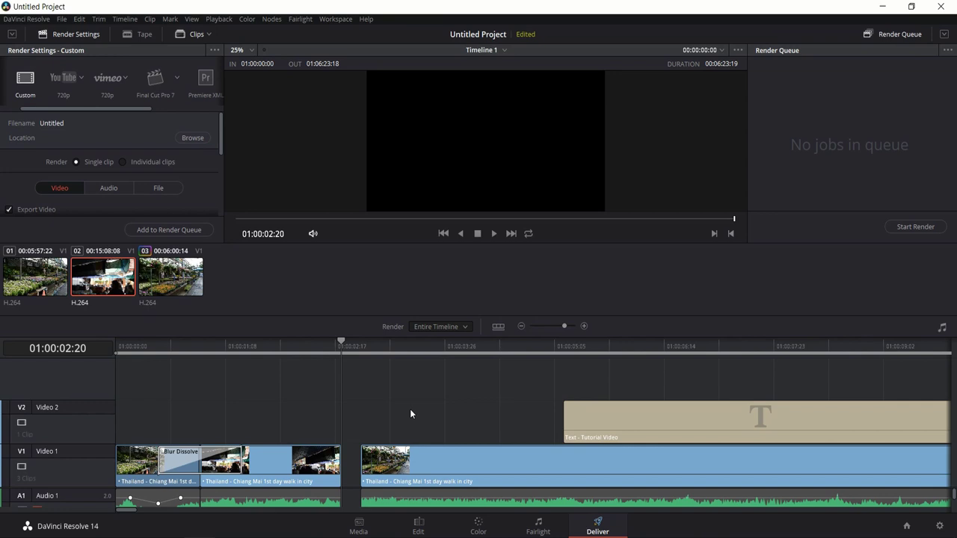
pyautogui.press('o')
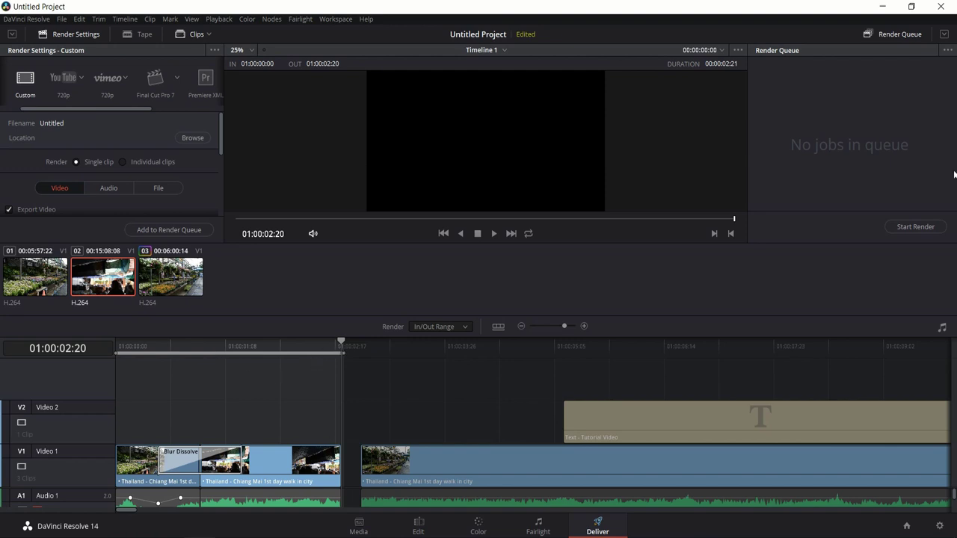
# Enlarge the render settings panel, preview the YouTube and Vimeo presets, then return to Custom
pyautogui.moveTo(247, 243); pyautogui.dragTo(241, 336)
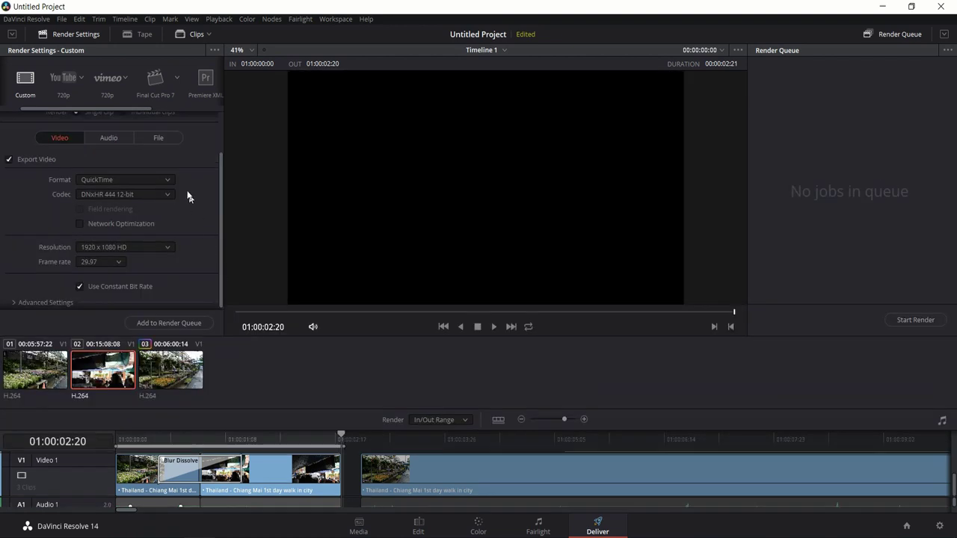
pyautogui.moveTo(102, 108); pyautogui.dragTo(80, 110)
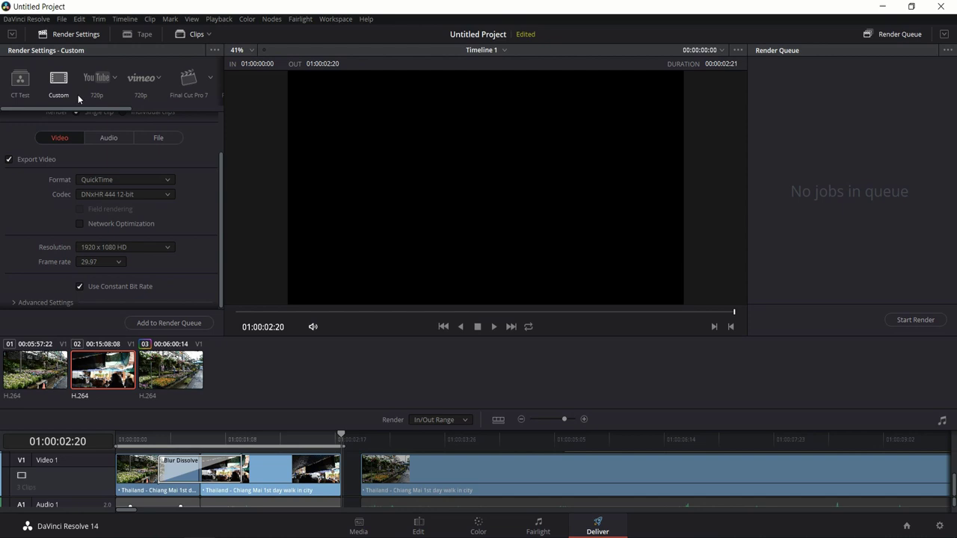
pyautogui.click(101, 95)
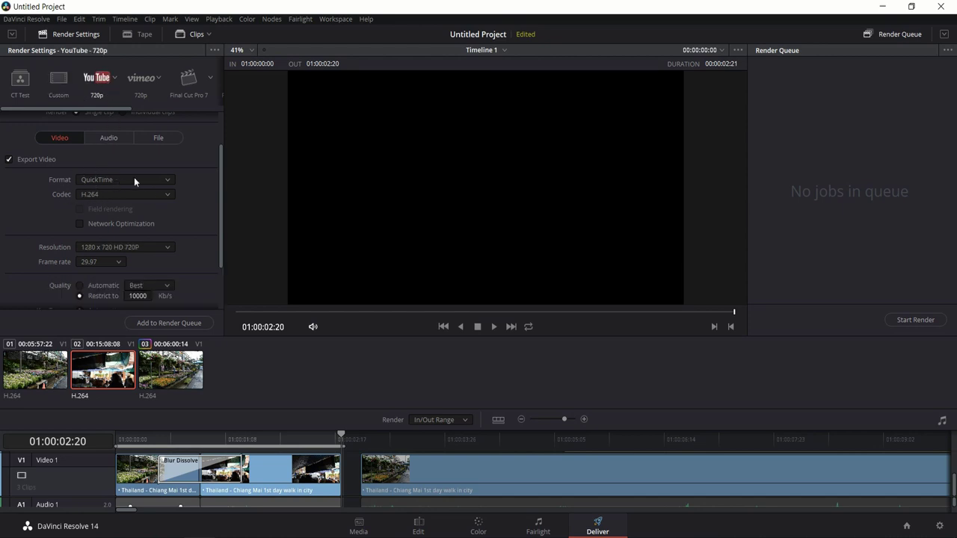
pyautogui.click(114, 79)
pyautogui.click(127, 110)
pyautogui.hscroll(1, 127, 110)
pyautogui.click(118, 77)
pyautogui.hscroll(-4, 135, 106)
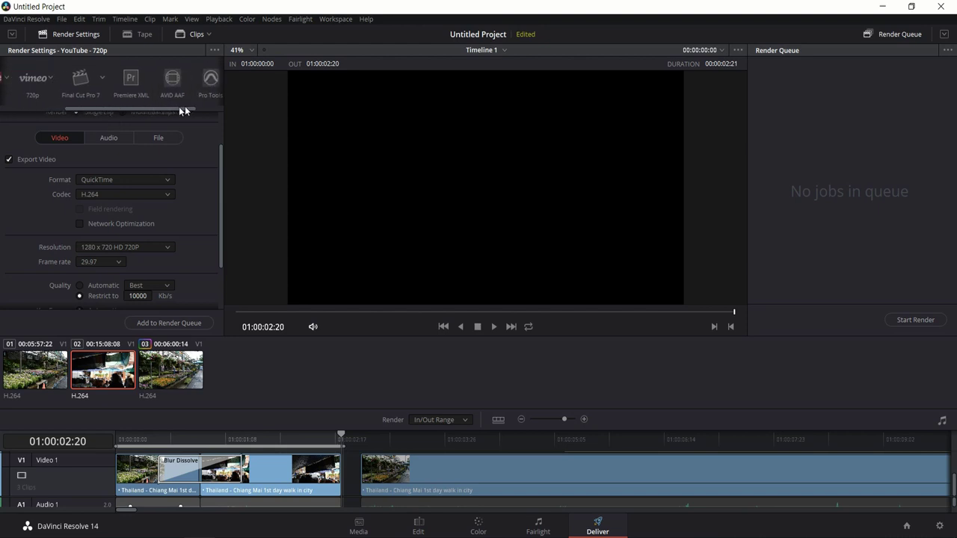
pyautogui.click(54, 91)
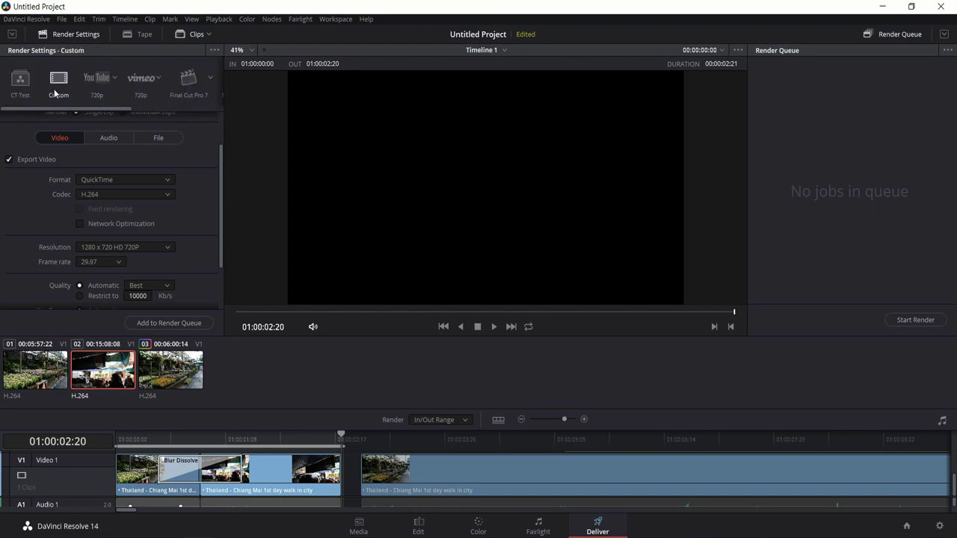
# Set the output format to MP4 and keep Automatic Best quality after trying a 5000 bitrate cap
pyautogui.click(104, 178)
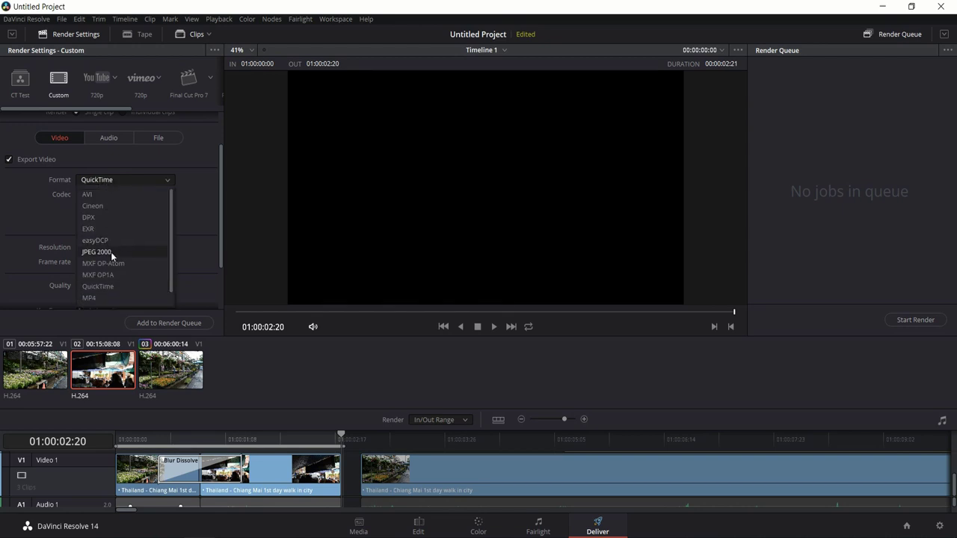
pyautogui.scroll(-1, 115, 283)
pyautogui.click(114, 285)
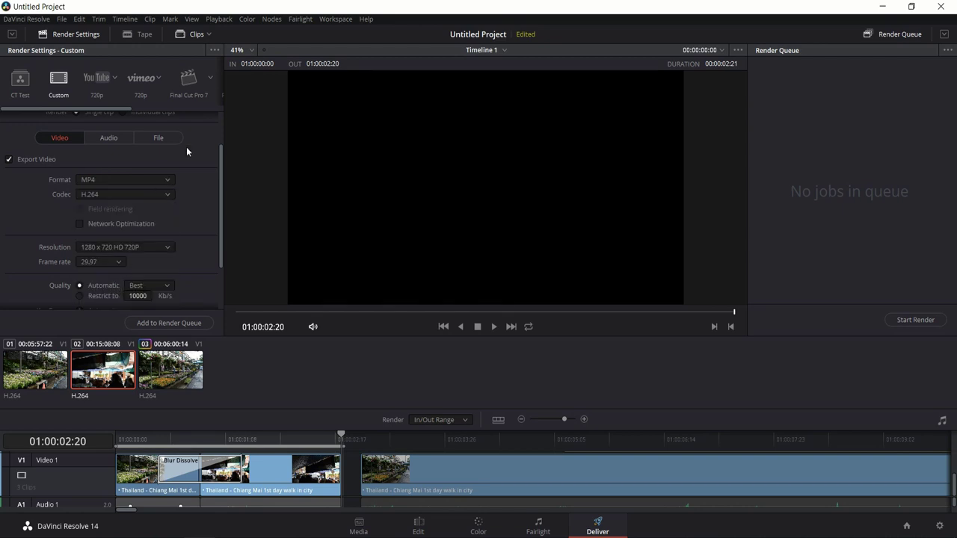
pyautogui.scroll(-2, 192, 160)
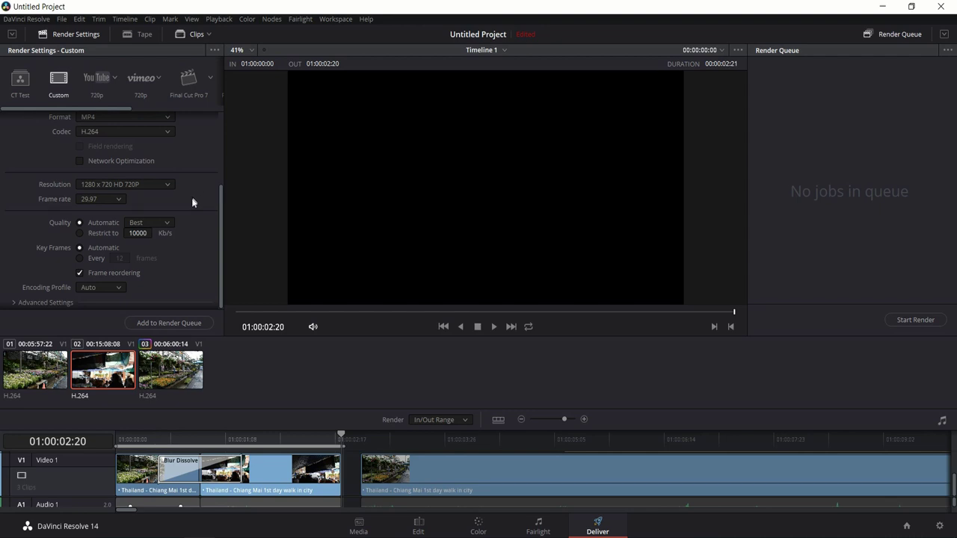
pyautogui.click(80, 234)
pyautogui.click(145, 234)
pyautogui.press('BackSpace')
pyautogui.write('5000')
pyautogui.click(103, 222)
pyautogui.click(143, 223)
pyautogui.click(143, 220)
# Keep AAC as the audio codec in the Audio export settings
pyautogui.scroll(5, 161, 223)
pyautogui.click(100, 185)
pyautogui.scroll(-1, 43, 229)
pyautogui.click(105, 214)
pyautogui.click(118, 214)
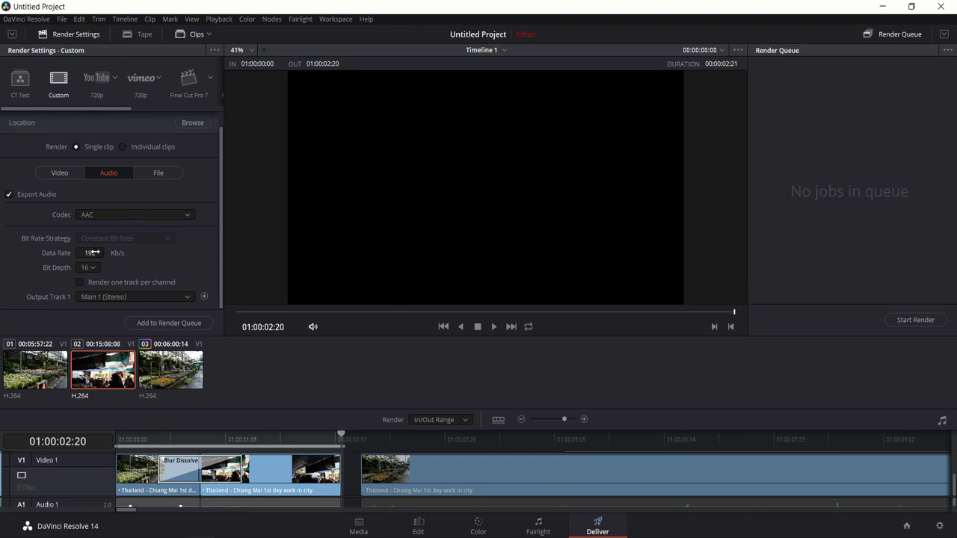
# Replace Untitled with 'Edit Resolve in 20 Minutes - DaVinci Resolve 14 Tutorial' as the custom file name
pyautogui.click(158, 173)
pyautogui.scroll(-1, 201, 222)
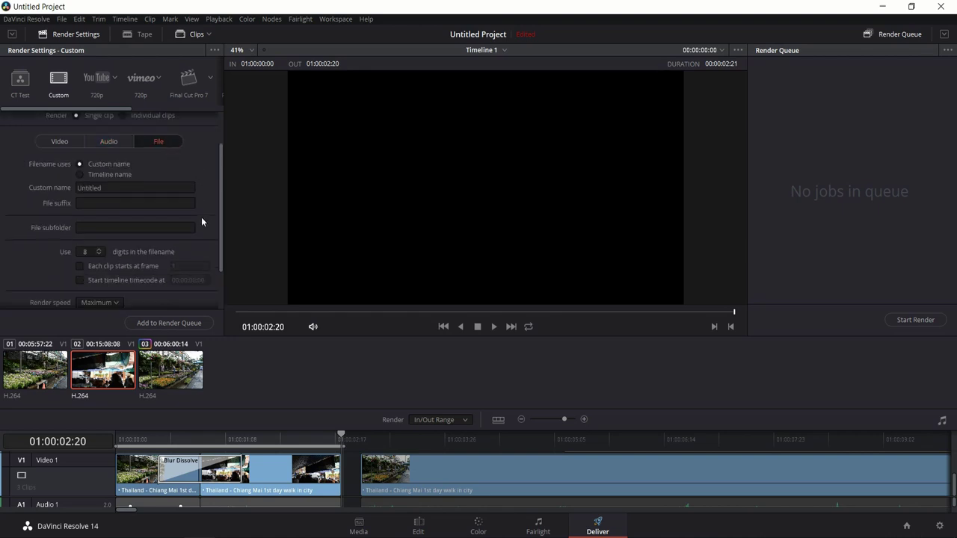
pyautogui.click(153, 191)
pyautogui.click(141, 203)
pyautogui.scroll(1, 202, 207)
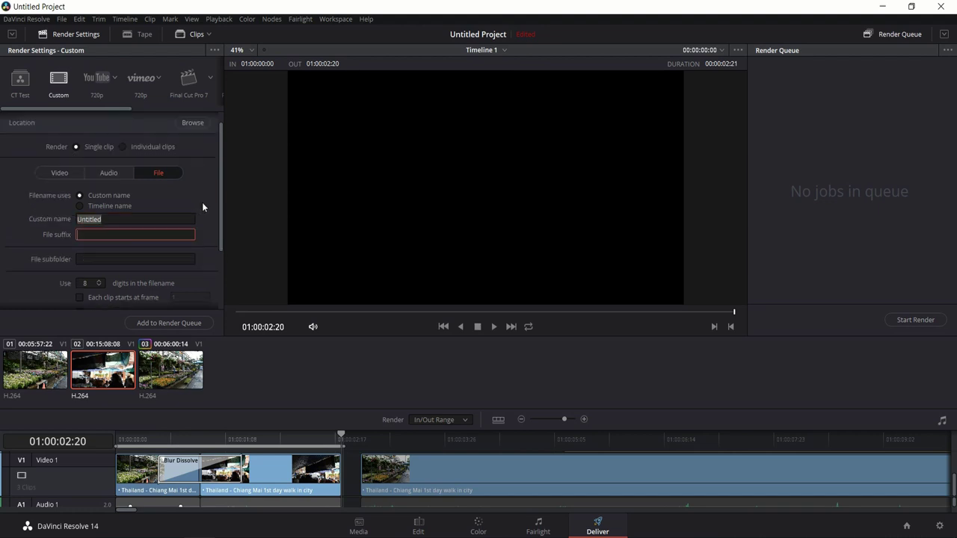
pyautogui.hotkey('shift', 'Tab')
pyautogui.press('BackSpace')
pyautogui.write('Edit')
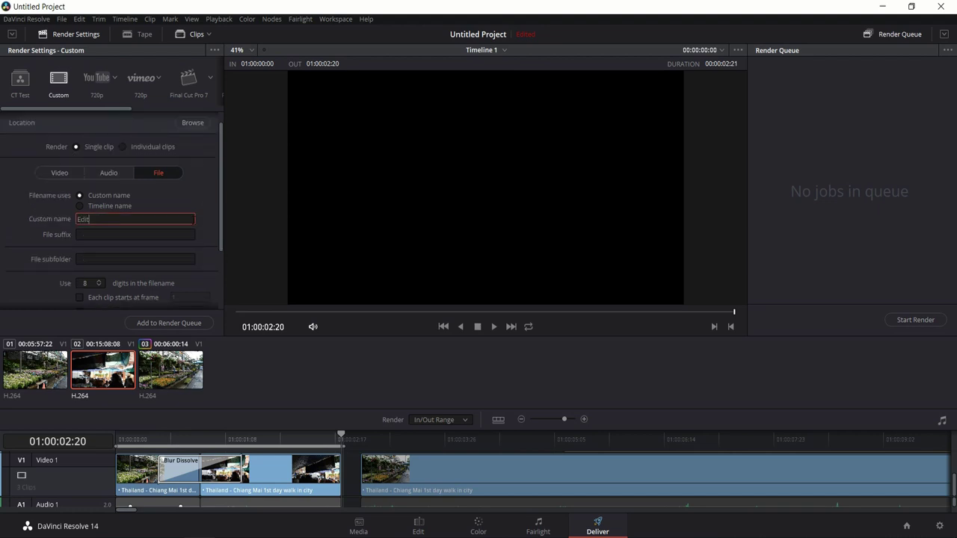
pyautogui.write(' Resolve in 20 Minutes')
pyautogui.write(' - D')
pyautogui.write('aVin')
pyautogui.write('ci Resolve 14 Tut')
pyautogui.write('orial')
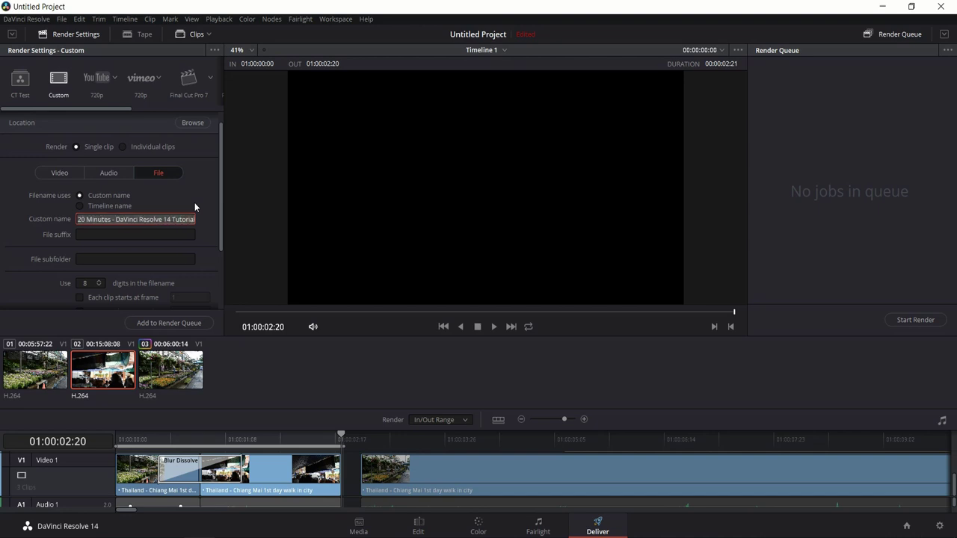
pyautogui.press('Return')
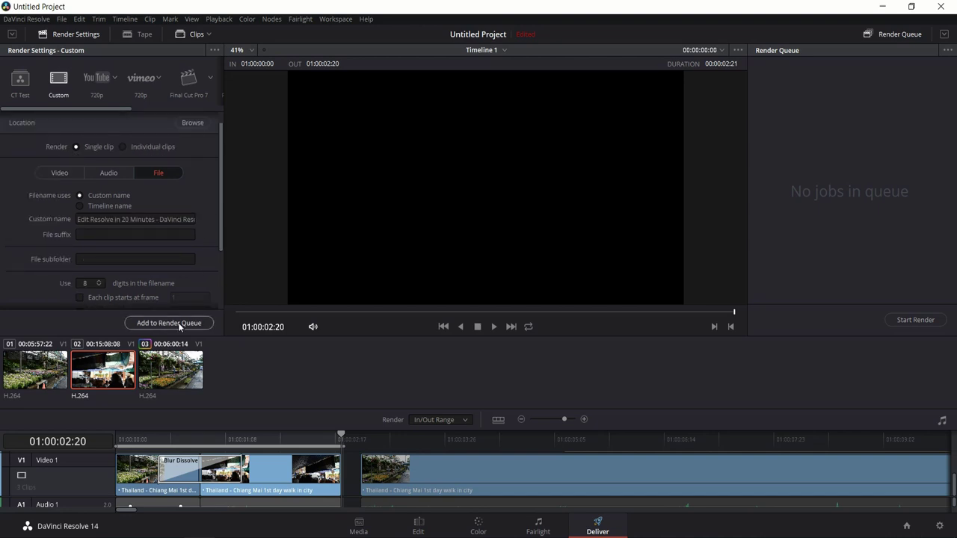
# Queue Timeline 1 as render Job 1 with the Desktop as its output folder
pyautogui.click(132, 326)
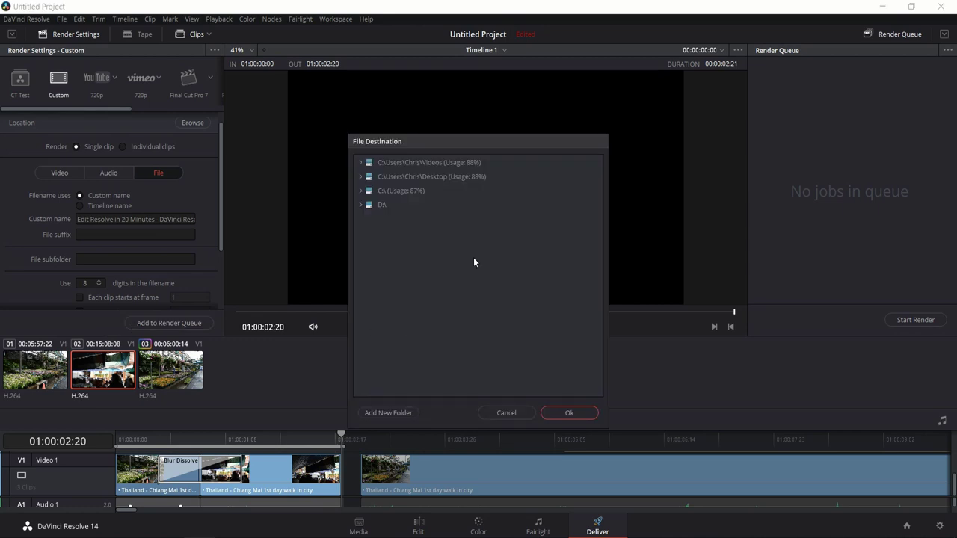
pyautogui.click(452, 180)
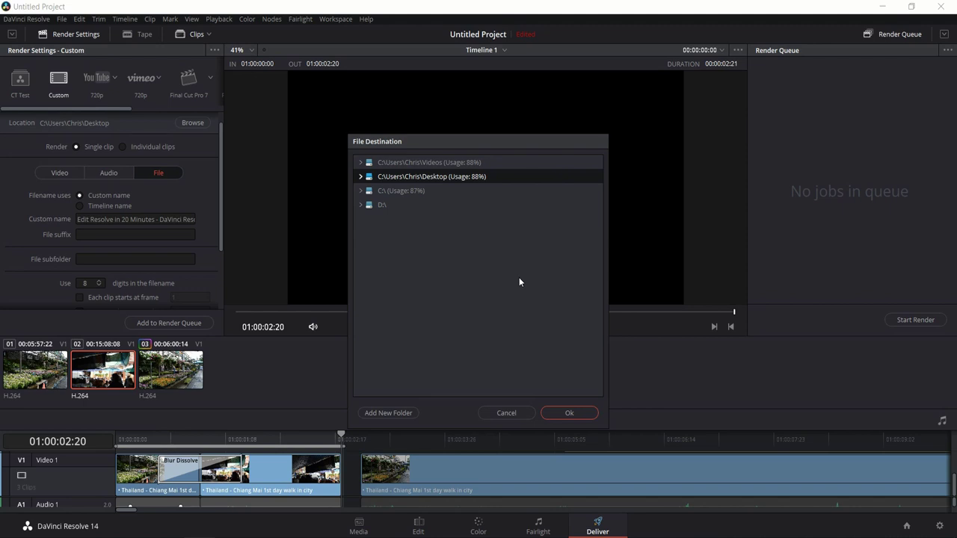
pyautogui.click(571, 413)
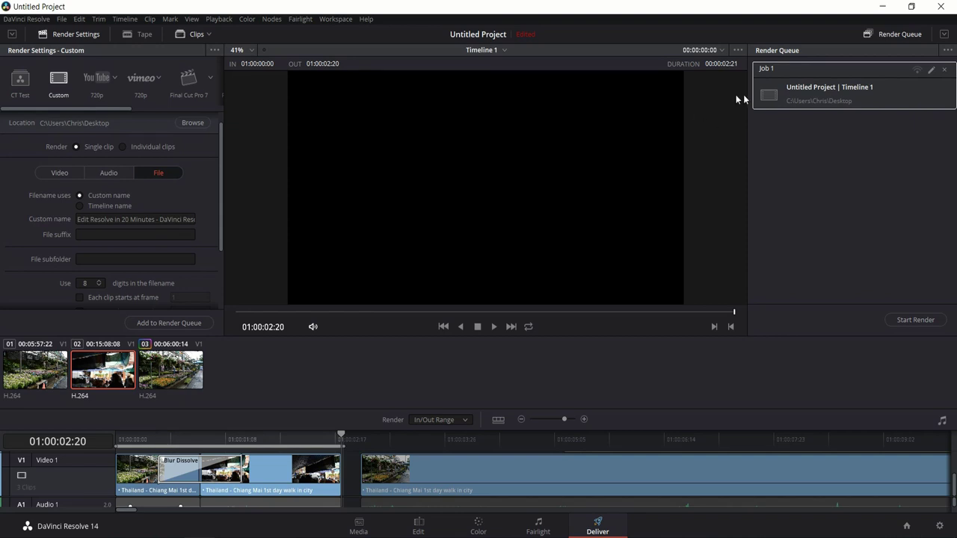
pyautogui.click(788, 138)
pyautogui.click(803, 104)
pyautogui.click(814, 203)
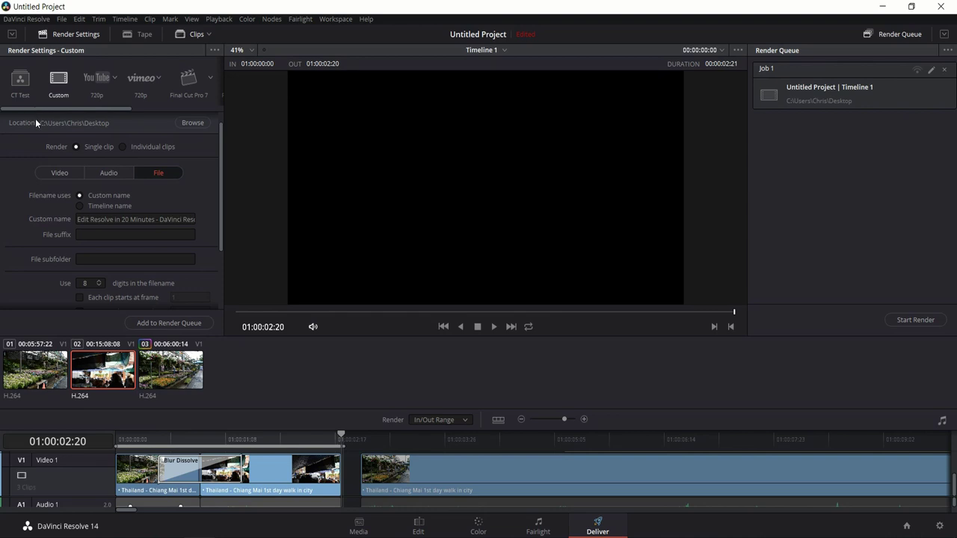
# Review the Video tab settings: MP4, H.264, 1280 x 720 HD 720P at 29.97 fps
pyautogui.click(58, 173)
pyautogui.scroll(-1, 63, 224)
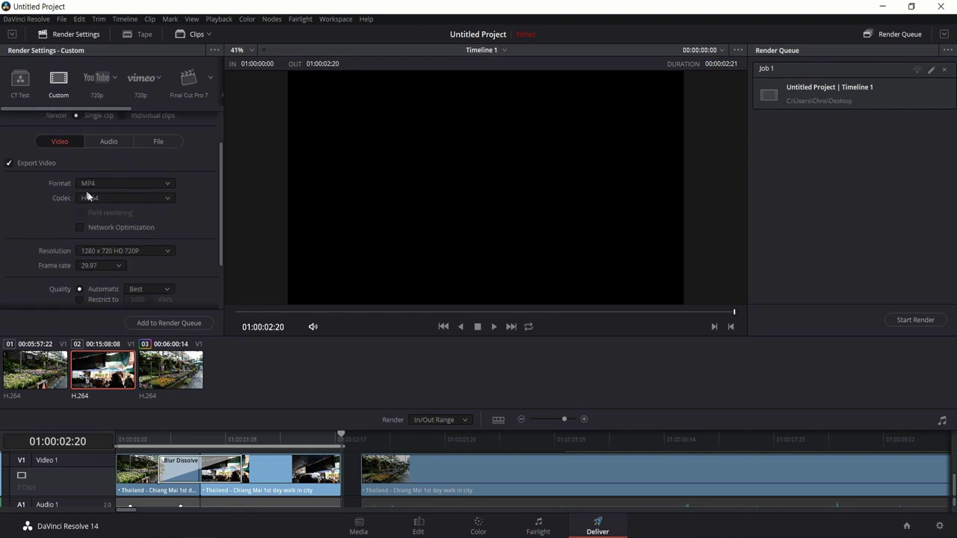
pyautogui.scroll(1, 39, 183)
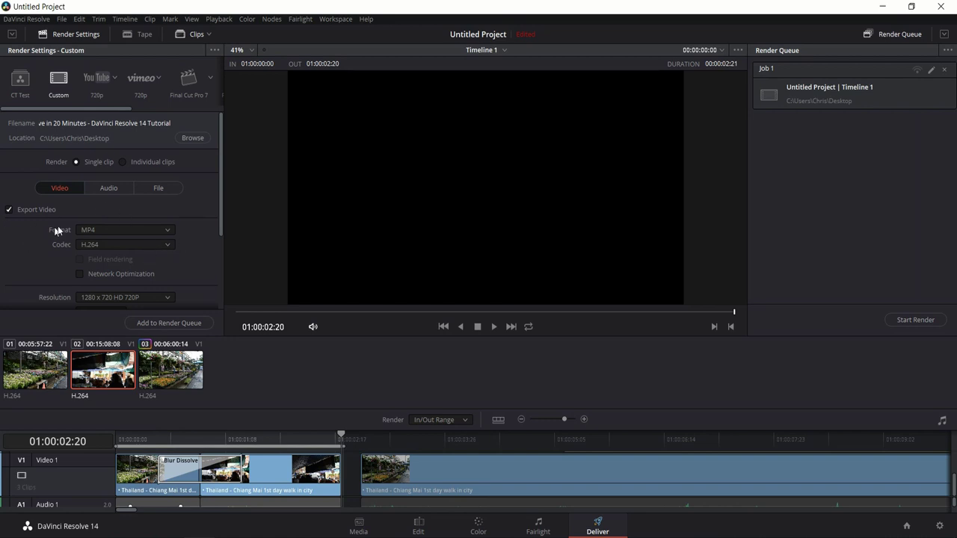
pyautogui.moveTo(219, 170); pyautogui.dragTo(220, 200)
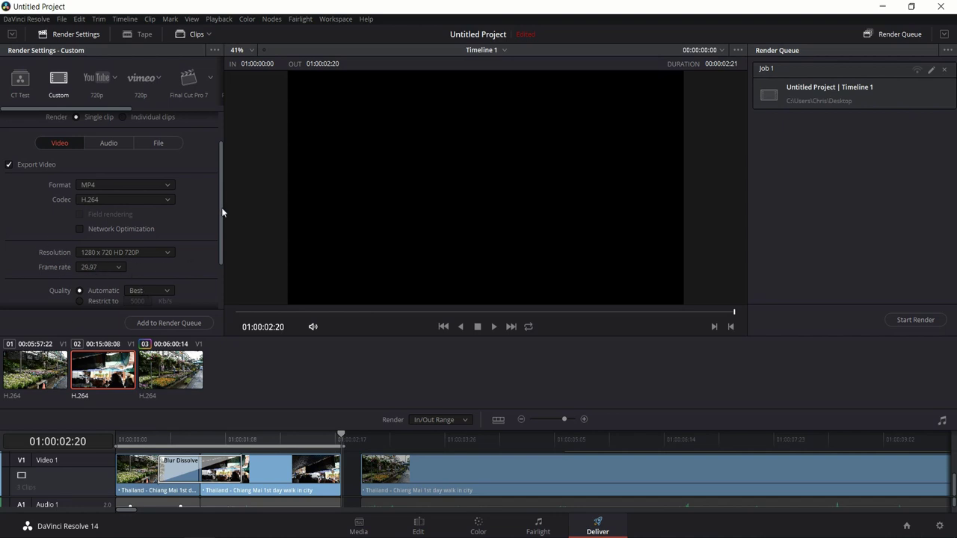
pyautogui.moveTo(221, 207); pyautogui.dragTo(221, 131)
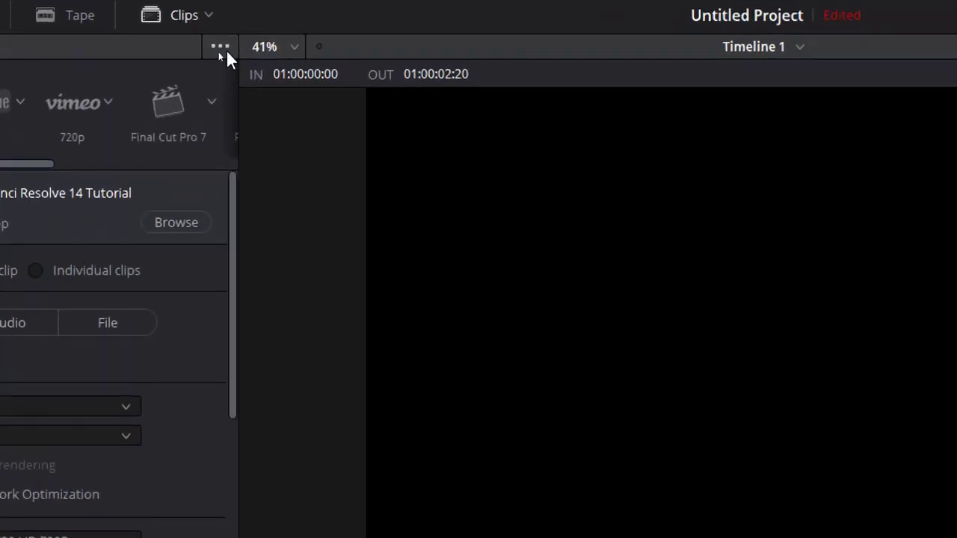
# Save the current render settings as a new preset named 'Tutorial Preset'
pyautogui.click(220, 48)
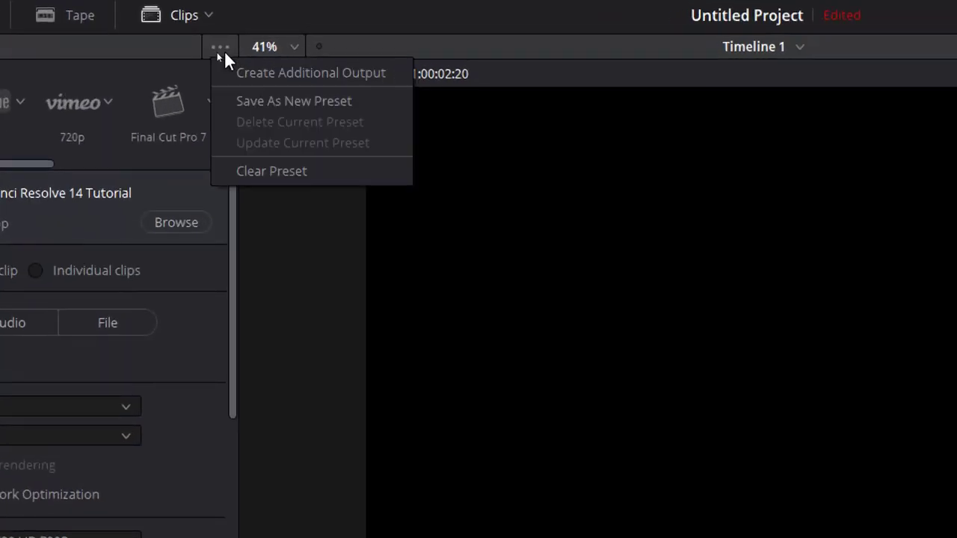
pyautogui.click(226, 100)
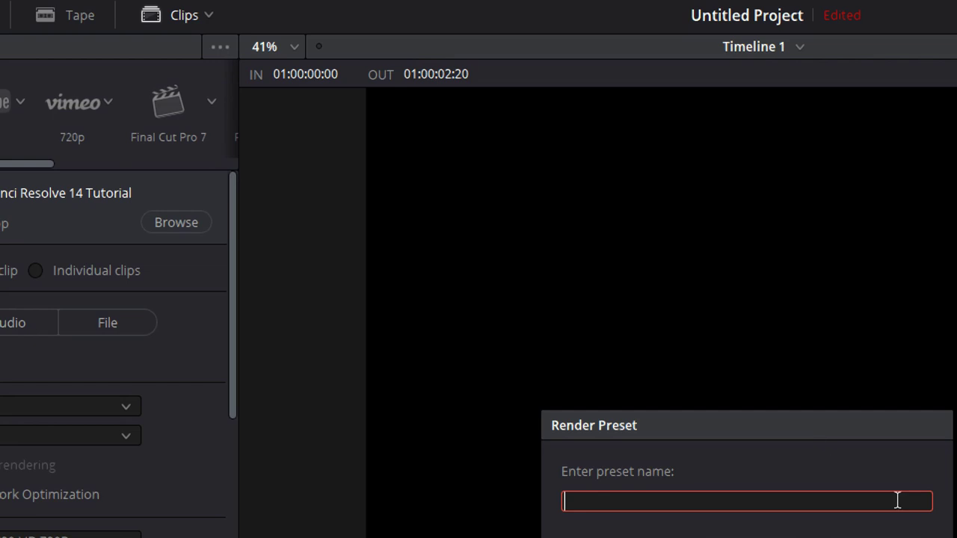
pyautogui.moveTo(827, 433); pyautogui.dragTo(590, 220)
pyautogui.write('Tutorial Preset')
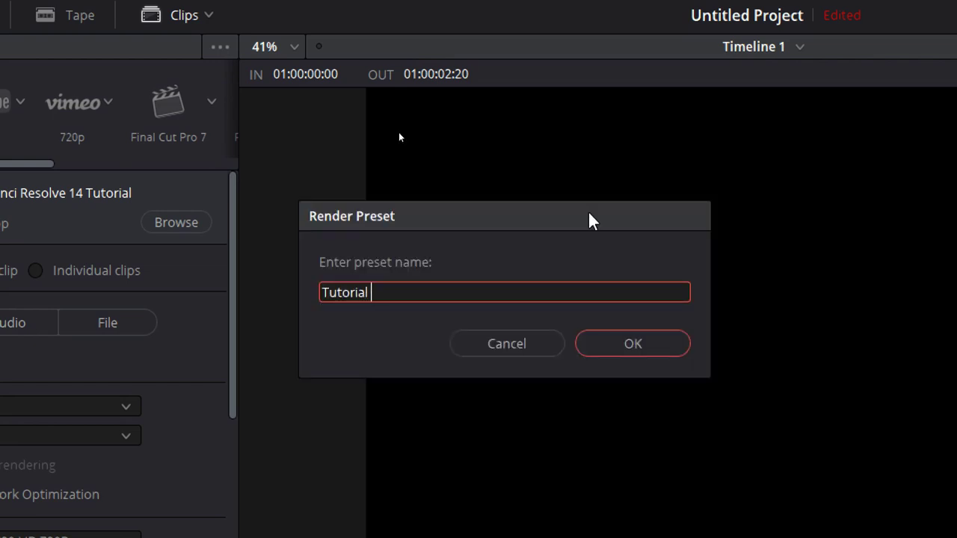
pyautogui.click(644, 344)
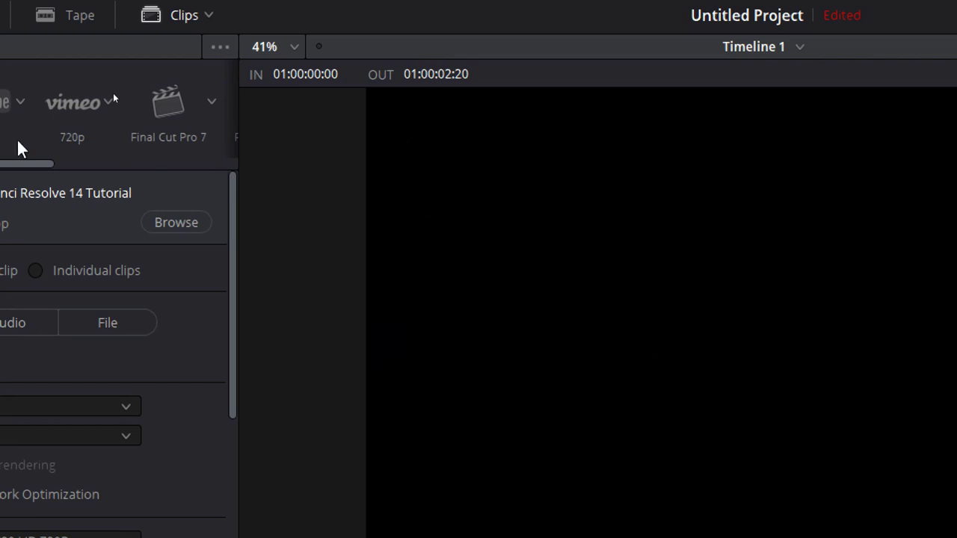
# Load the CT Test render preset from the saved presets list
pyautogui.hscroll(-1, 17, 145)
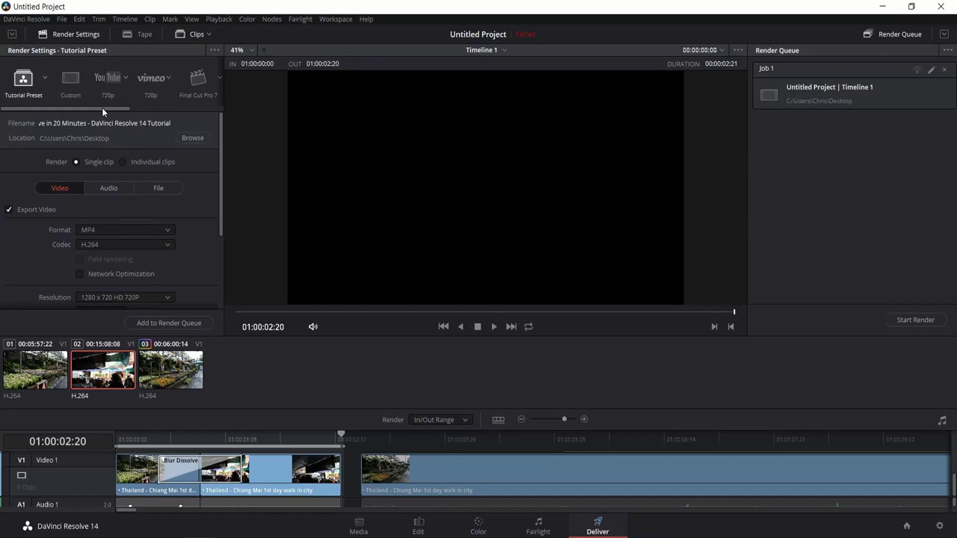
pyautogui.click(45, 77)
pyautogui.click(55, 108)
pyautogui.moveTo(82, 111); pyautogui.dragTo(63, 117)
pyautogui.click(44, 77)
pyautogui.click(37, 98)
# Select Tutorial Preset and delete it with Delete Current Preset, confirming the deletion
pyautogui.click(39, 79)
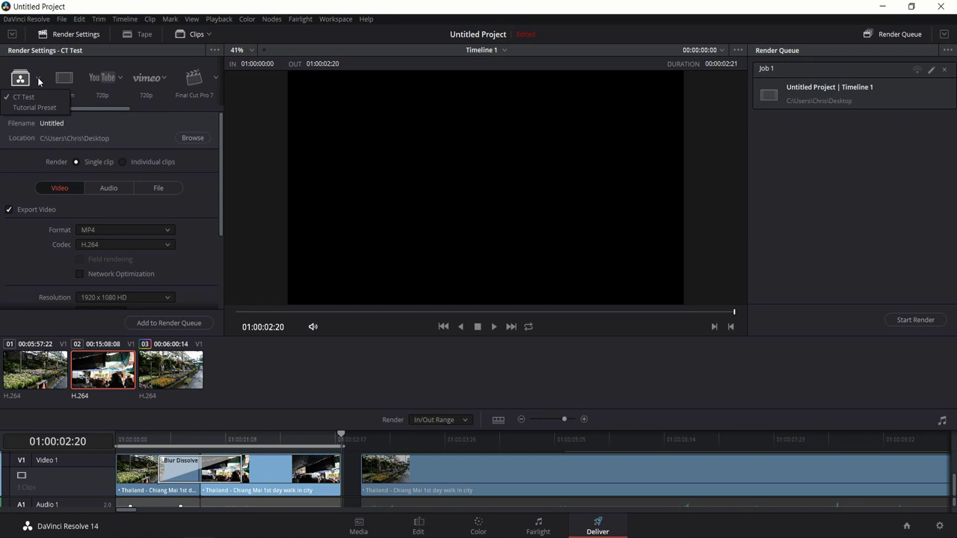
pyautogui.click(34, 106)
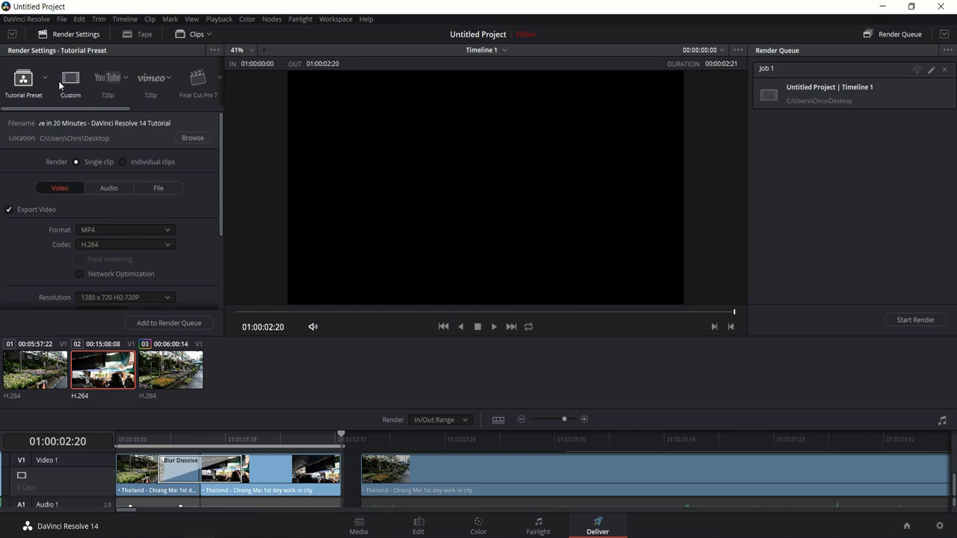
pyautogui.click(214, 52)
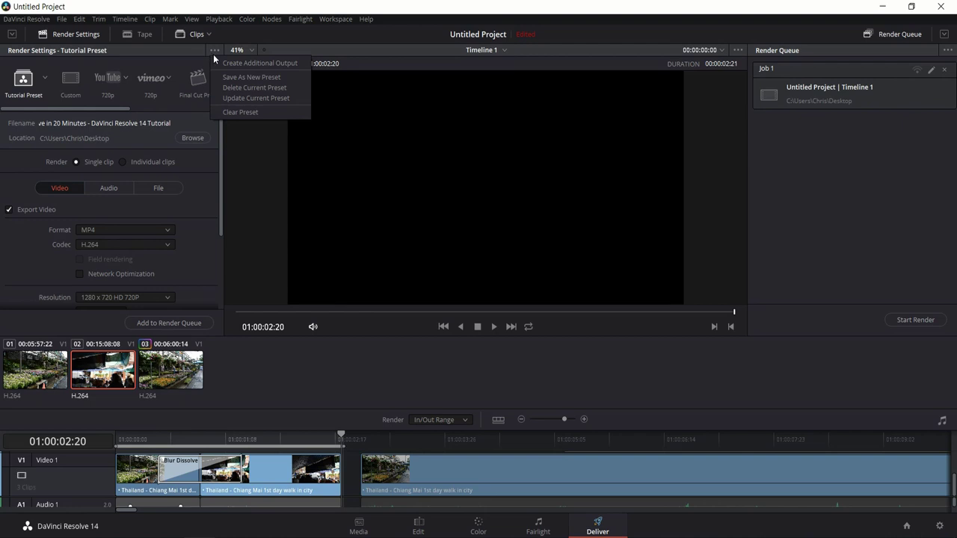
pyautogui.click(246, 89)
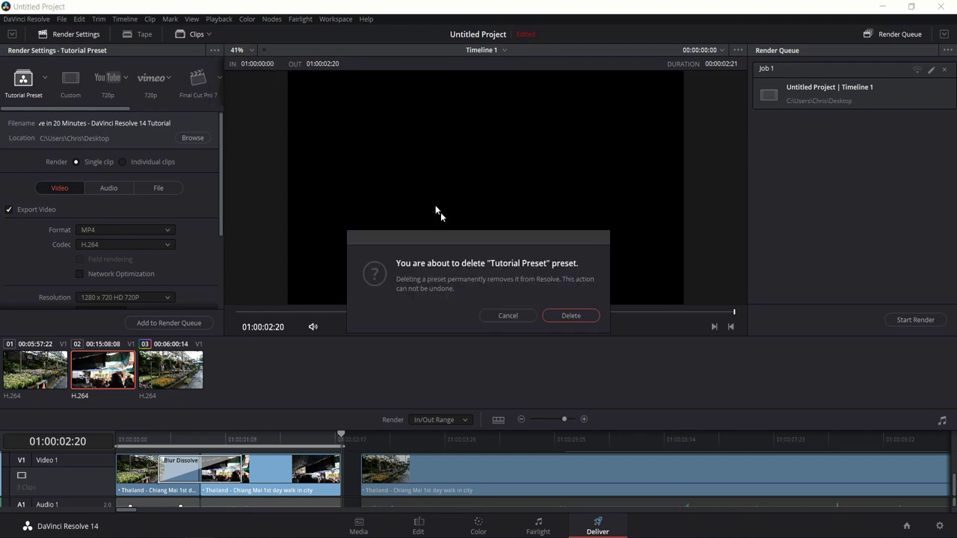
pyautogui.click(560, 319)
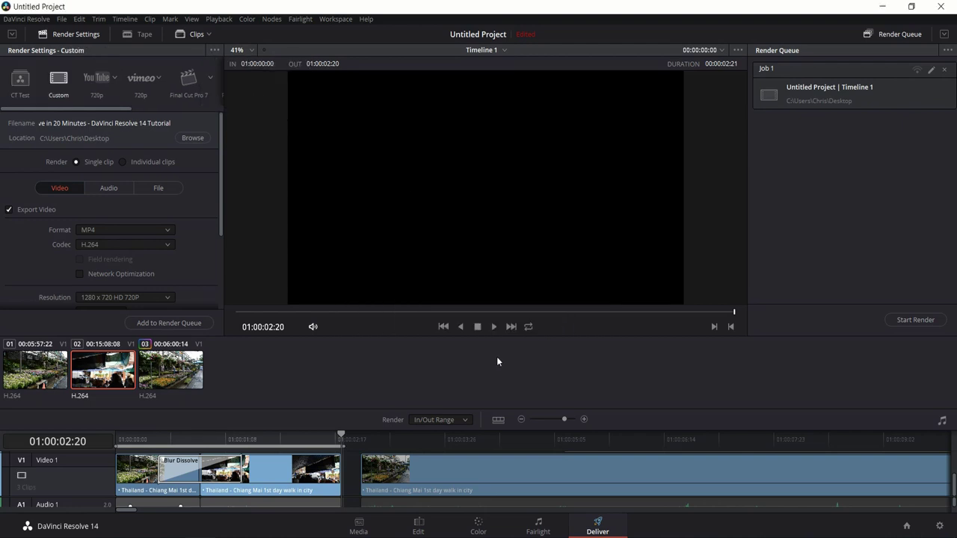